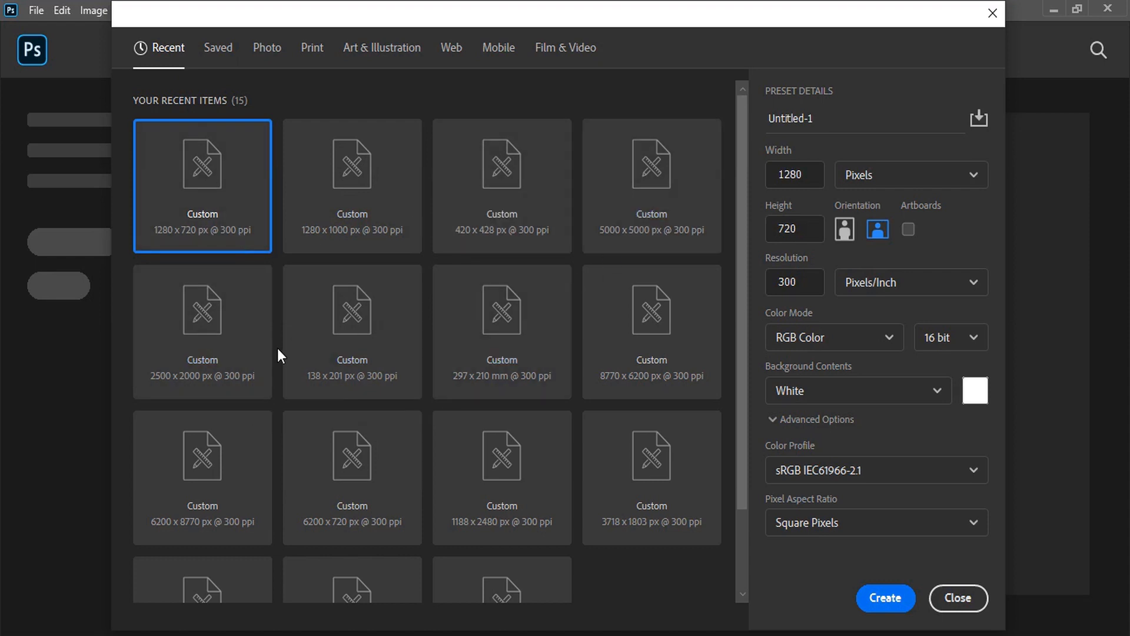
Create a document from the 2500 x 2000 px, 300 ppi preset and open the photos IMG_20200828_134556 and IMG_20200828_134634.
double_click(232, 321)
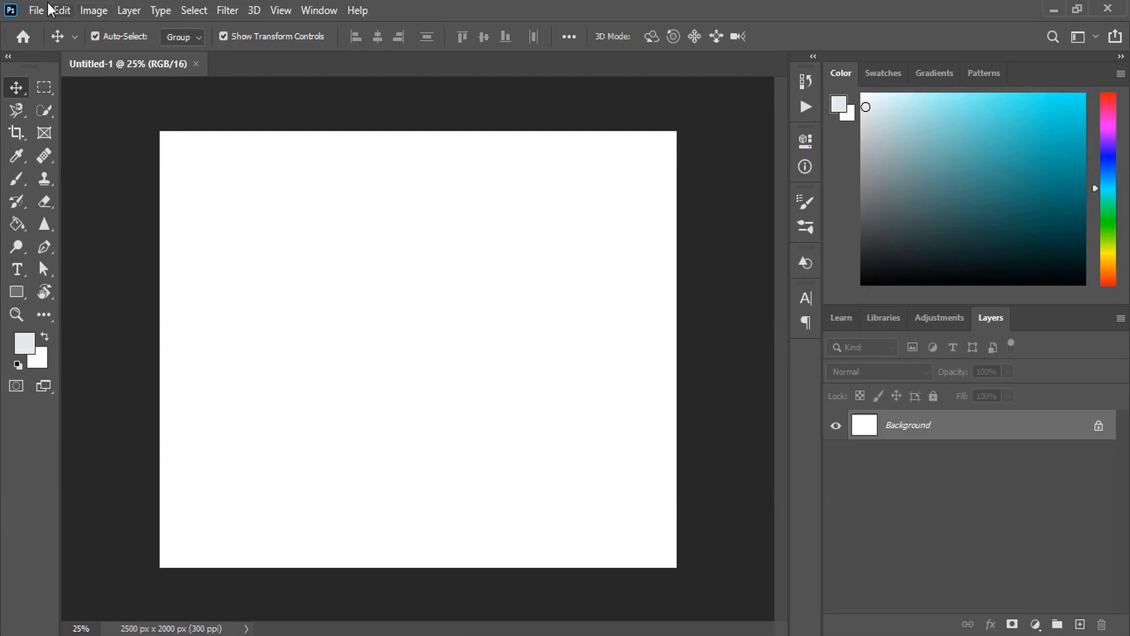
left_click(39, 10)
left_click(56, 45)
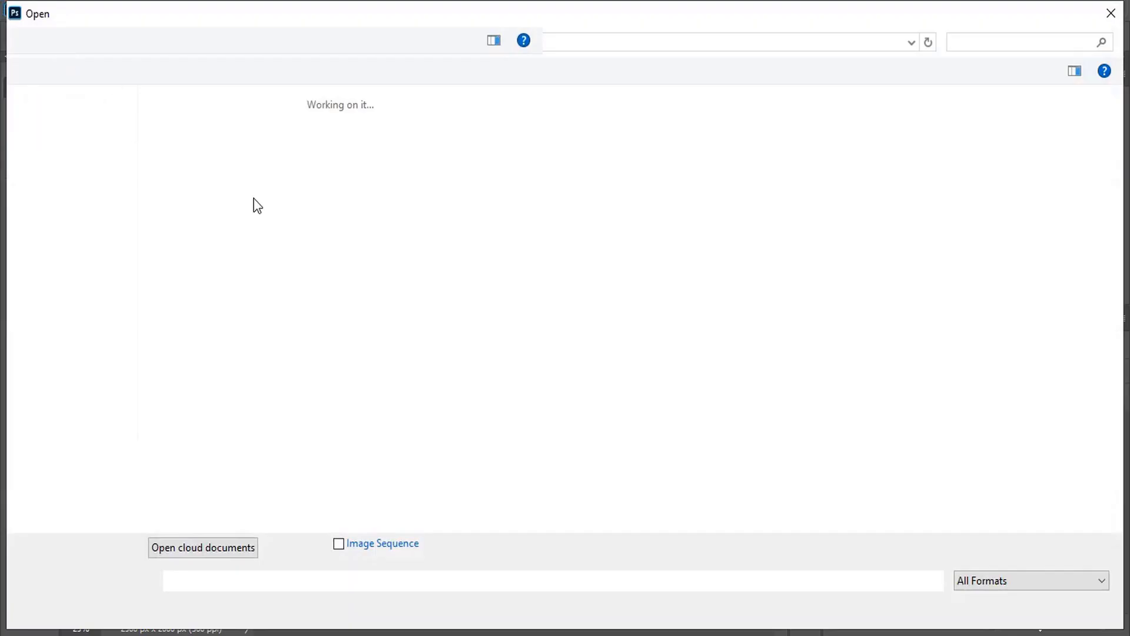
left_click(1009, 272)
left_click_drag(1066, 263, 942, 94)
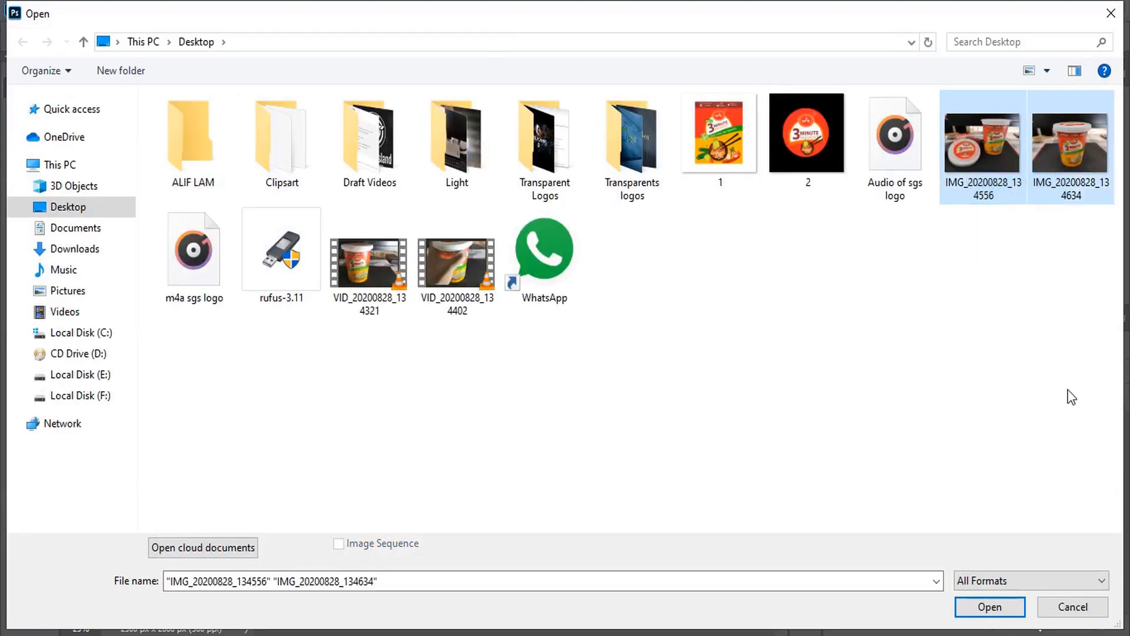
left_click(989, 606)
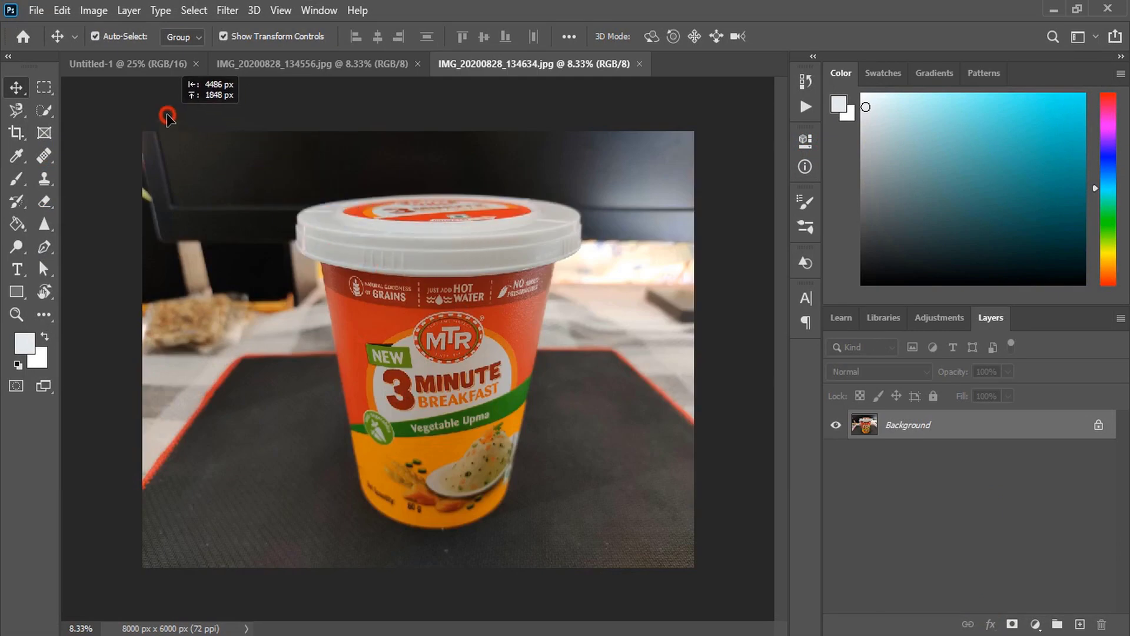
Place the IMG_20200828_134634 cup photo in the Untitled-1 document and scale it down so the whole cup fits the canvas.
left_click_drag(139, 64, 462, 357)
left_click(549, 264)
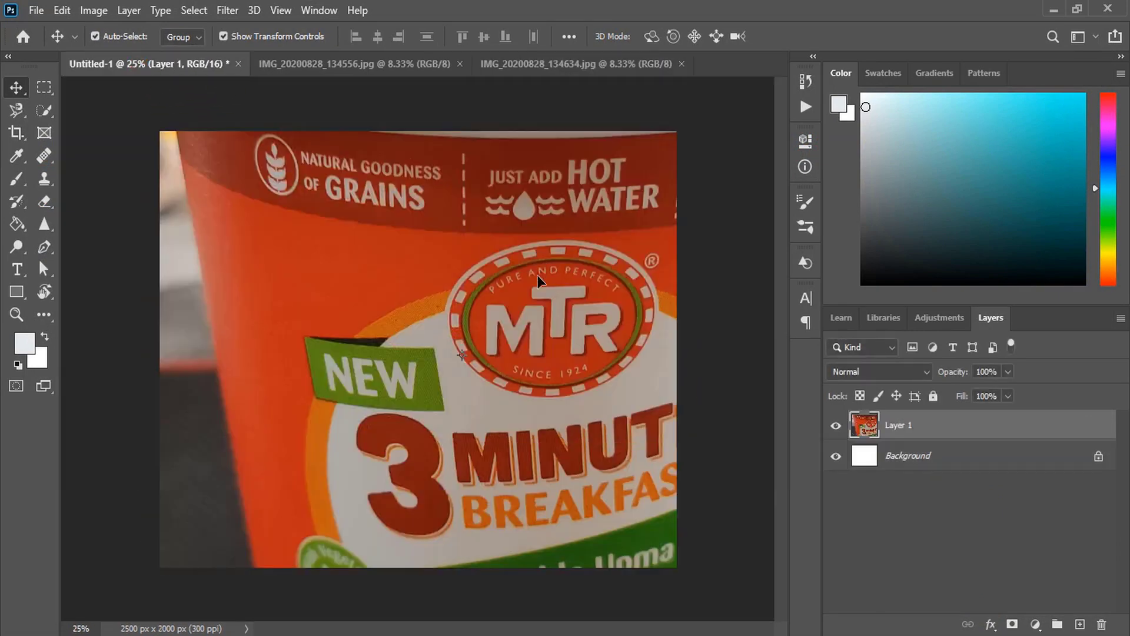
key("ctrl+minus")
key("ctrl+minus")
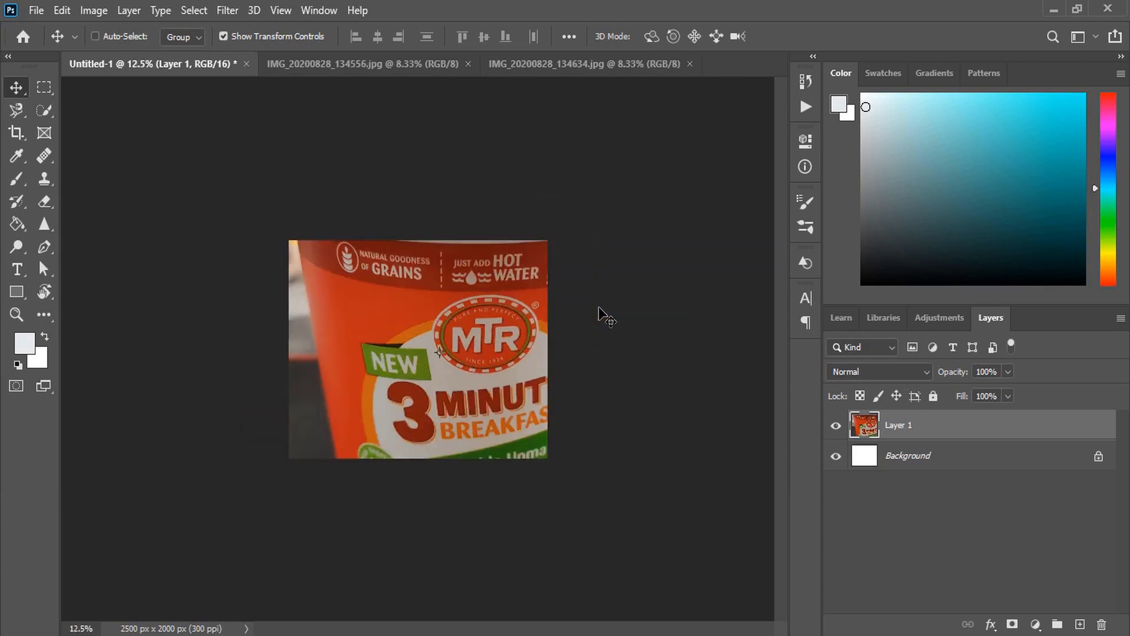
key("ctrl+minus")
key("ctrl+minus")
key("ctrl+minus")
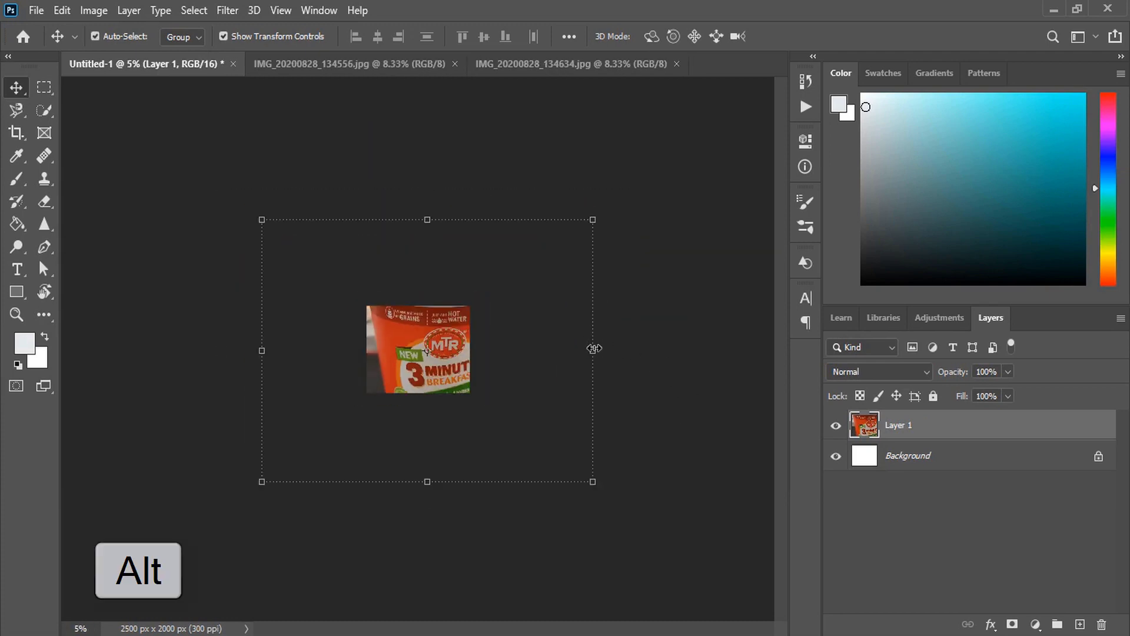
left_click_drag(594, 348, 486, 353)
left_click(820, 35)
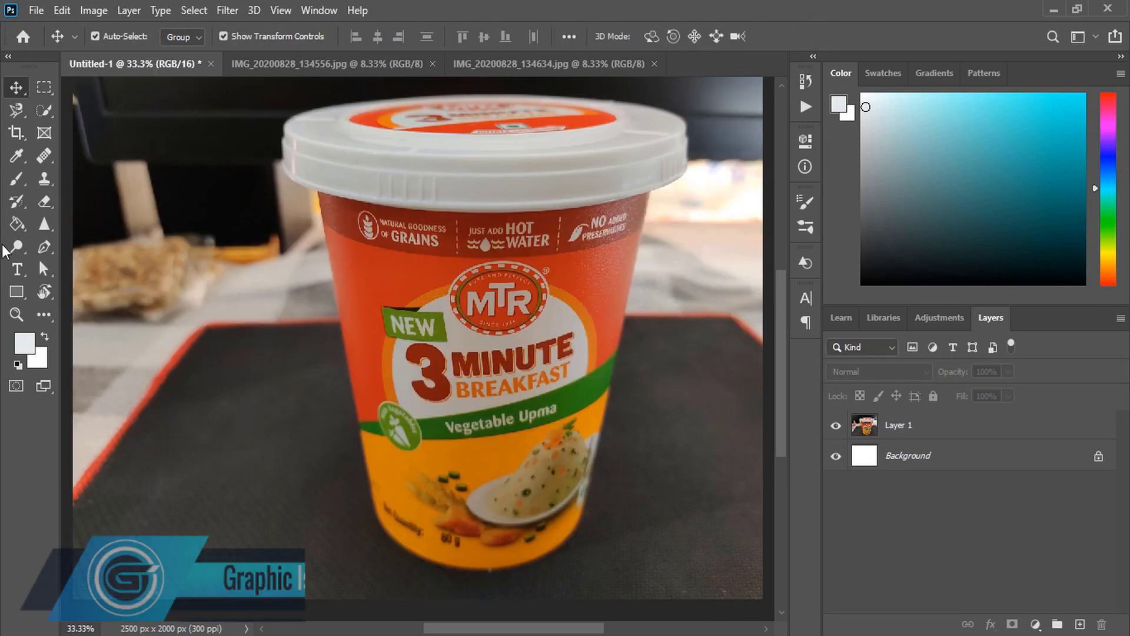
Draw a rectangle shape about 1211 x 1311 px over the cup's body and fill it with the recently used light grey.
left_click(16, 291)
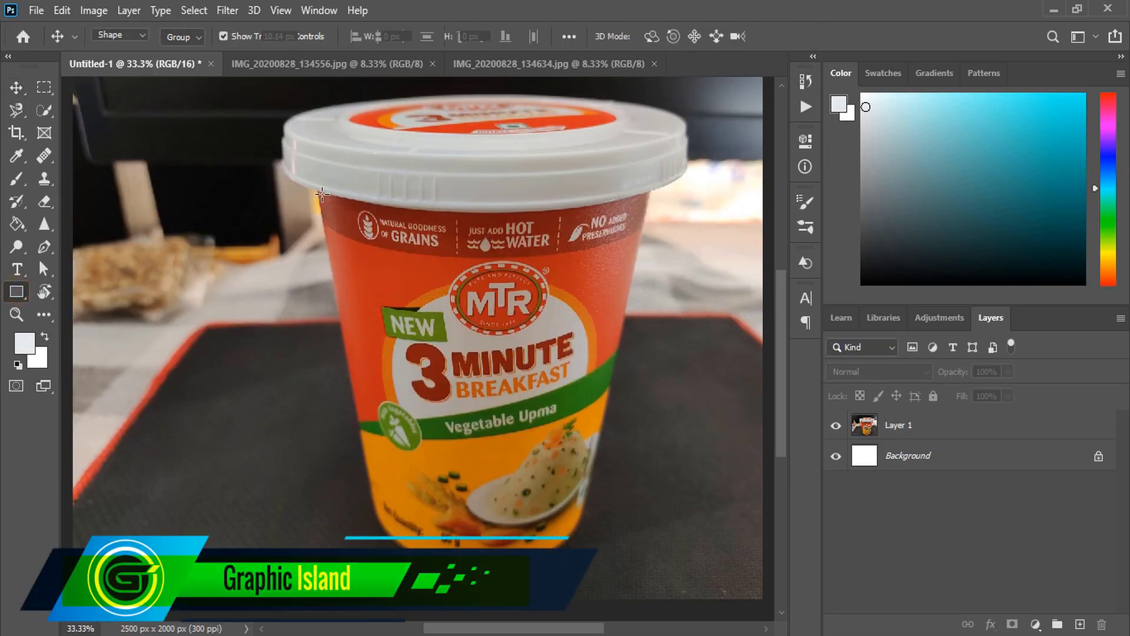
mouse_move(317, 190)
left_mouse_down()
mouse_move(360, 253)
mouse_move(556, 445)
mouse_move(616, 562)
mouse_move(648, 584)
mouse_move(650, 570)
left_mouse_up()
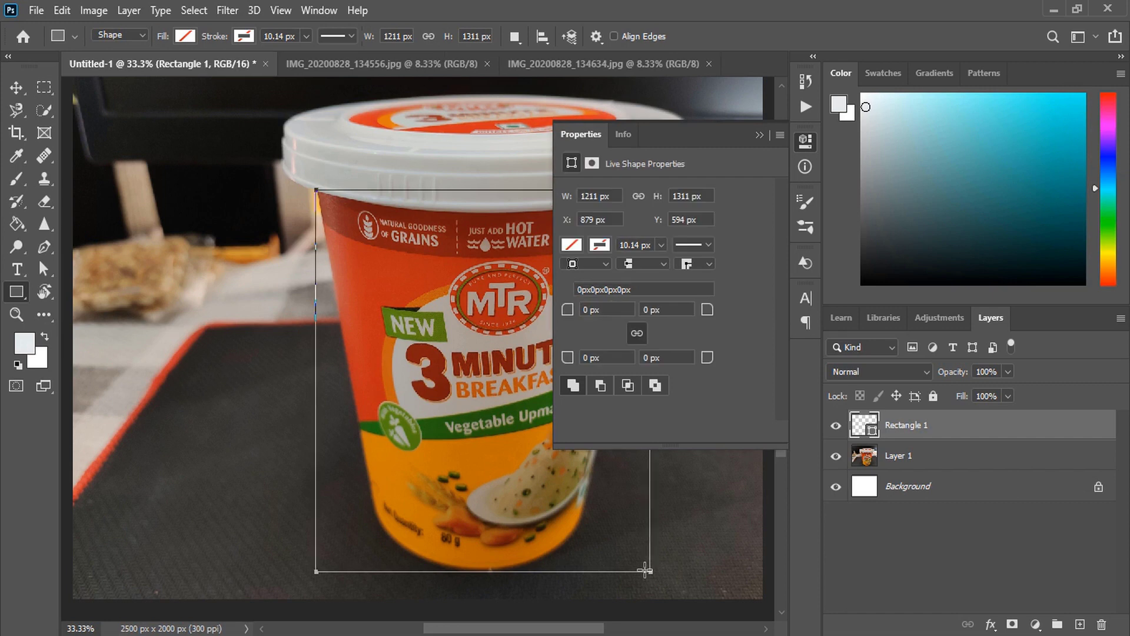
left_click(569, 245)
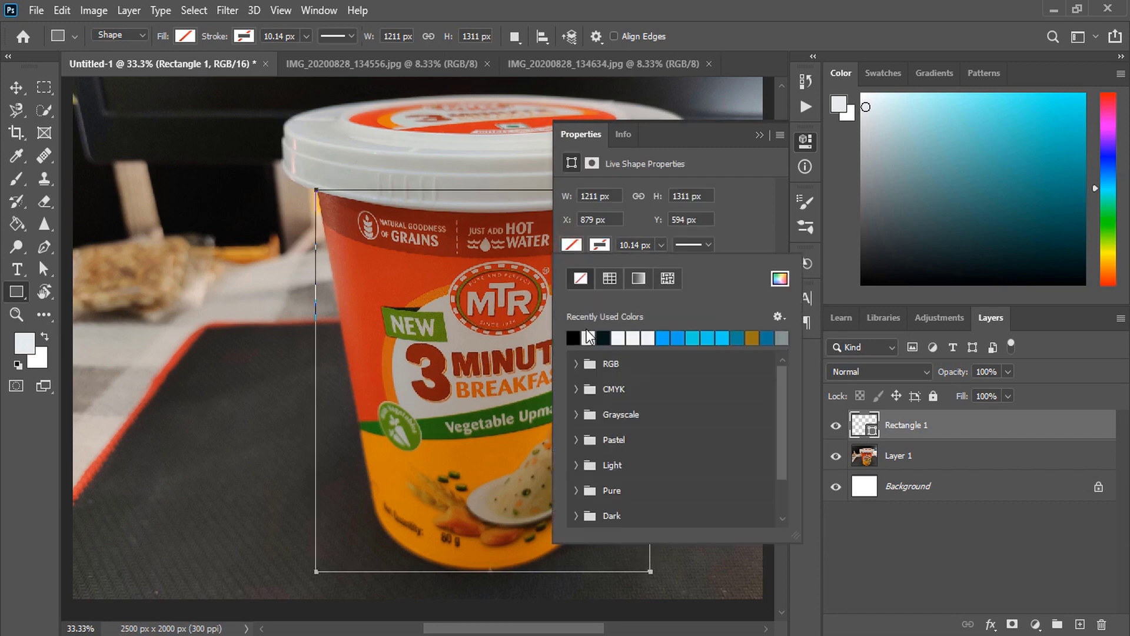
left_click(591, 341)
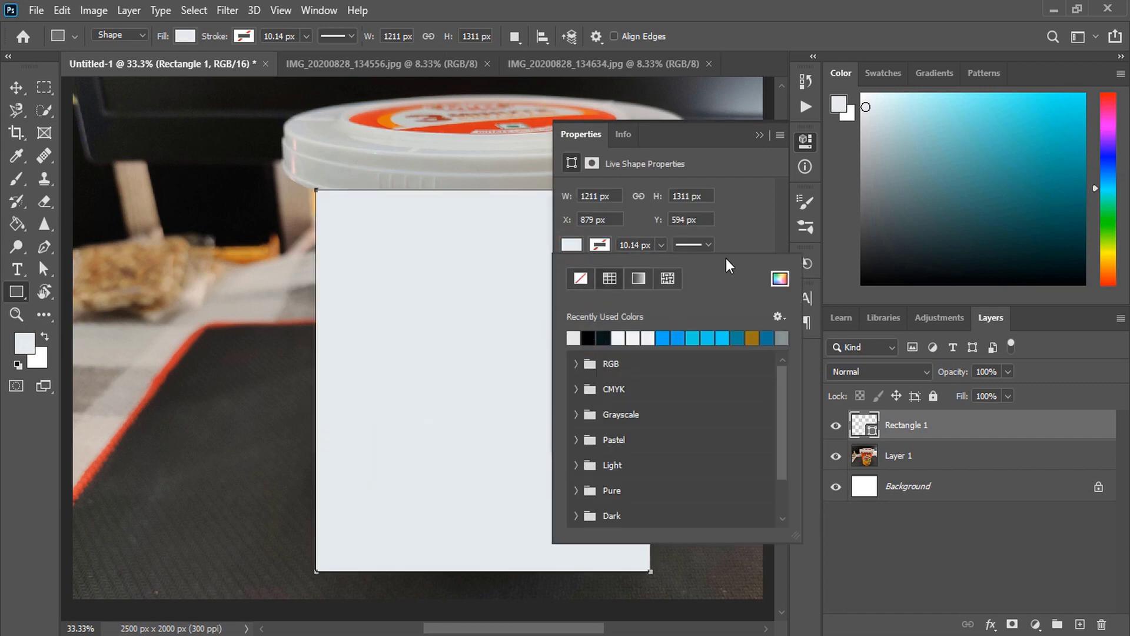
left_click(759, 134)
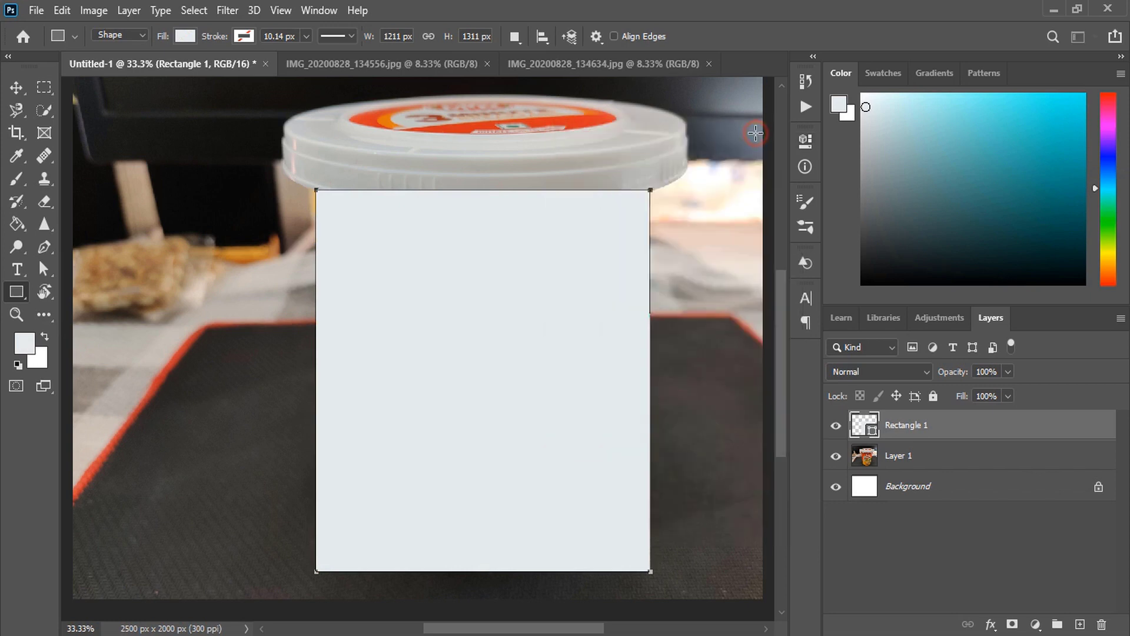
Convert the Rectangle 1 layer to a smart object.
left_click(16, 87)
left_click(198, 366)
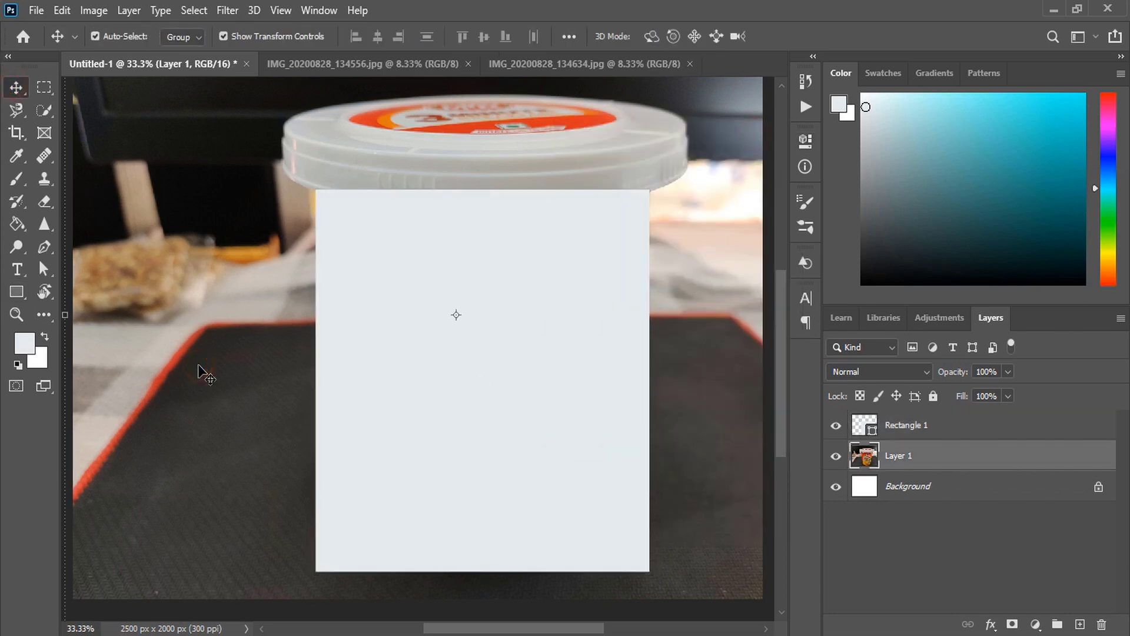
left_click(505, 315)
right_click(906, 424)
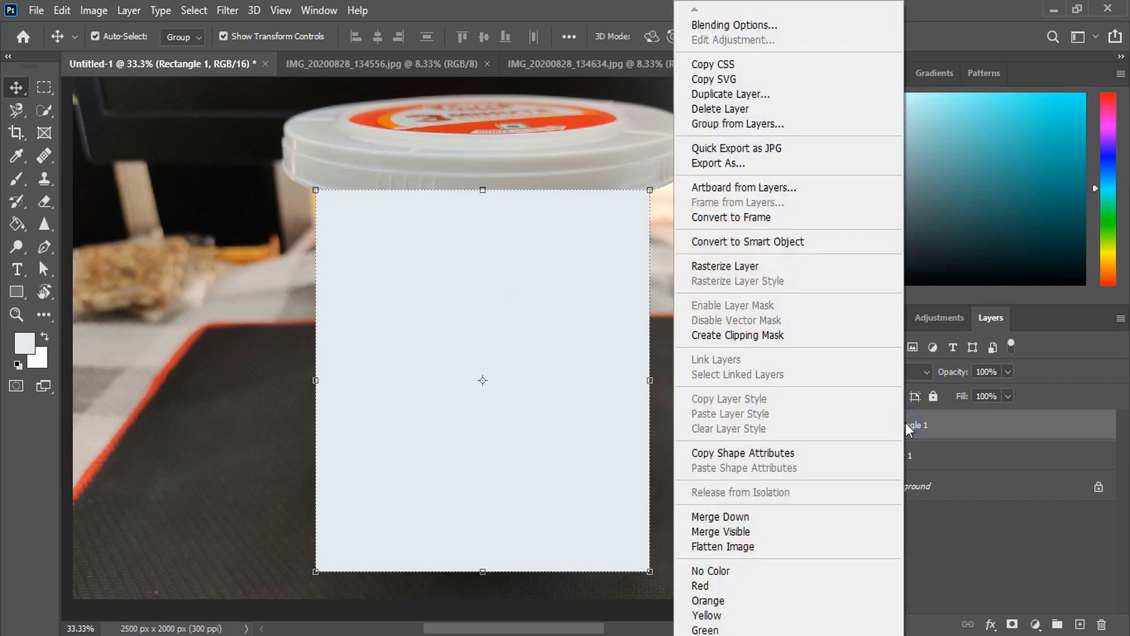
left_click(754, 243)
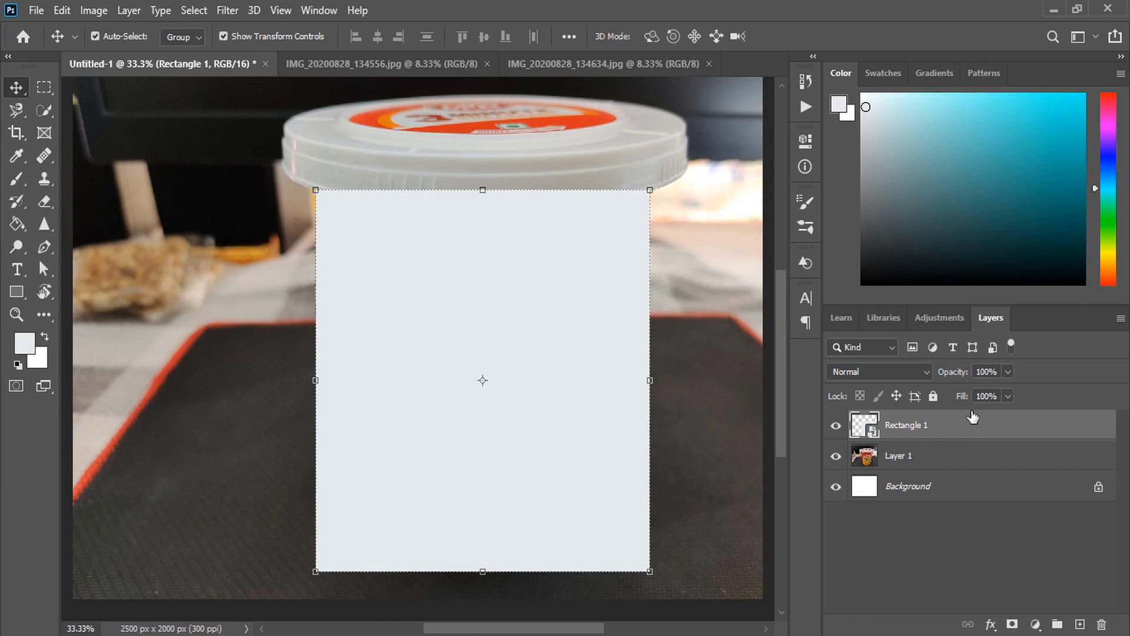
Lower the Rectangle 1 layer's opacity to 30%.
left_click(1007, 395)
left_click(1008, 371)
left_click(1008, 371)
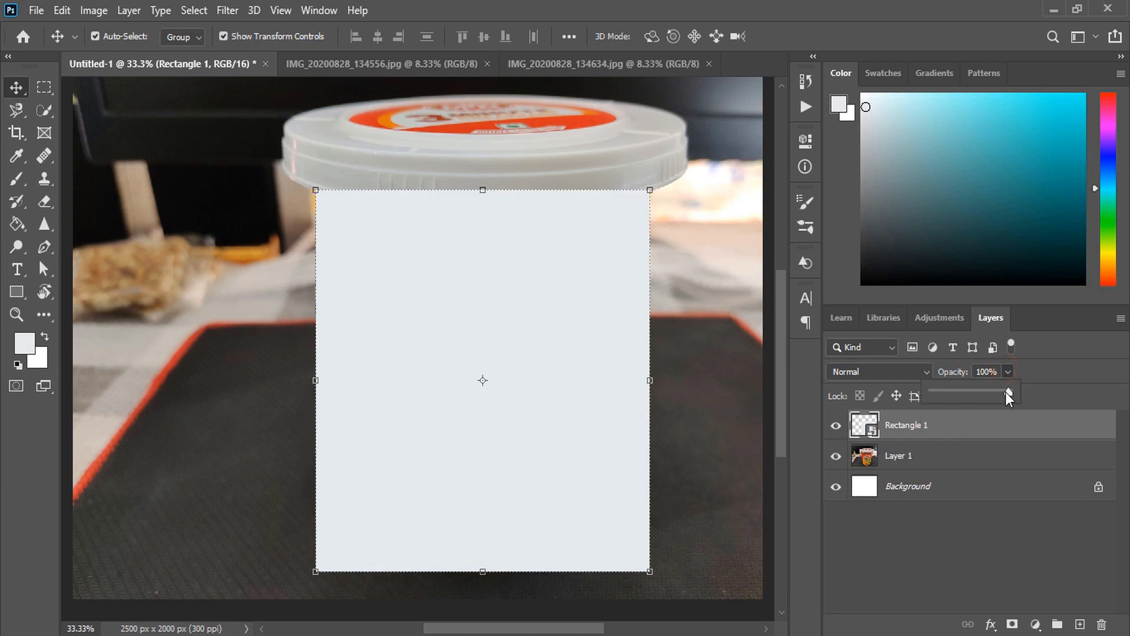
left_click_drag(981, 394, 956, 393)
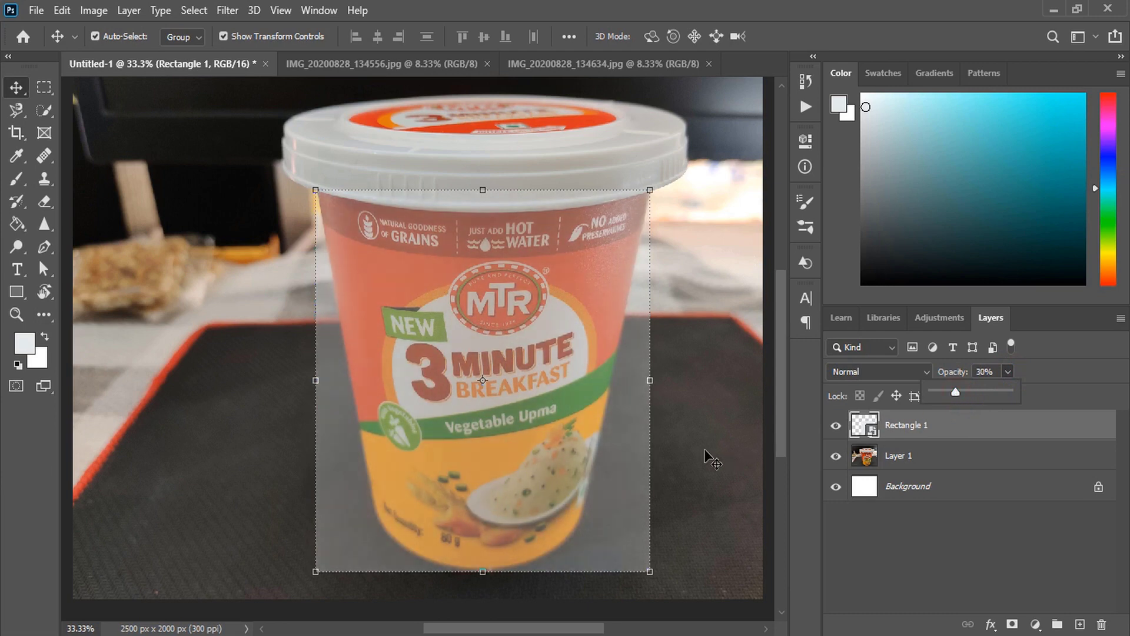
Transform Rectangle 1 by moving its lower corners inward so its sides follow the cup's tapered outline.
scroll(706, 450, "down", 2)
key("ctrl")
left_click_drag(316, 544, 381, 522)
key("ctrl+plus")
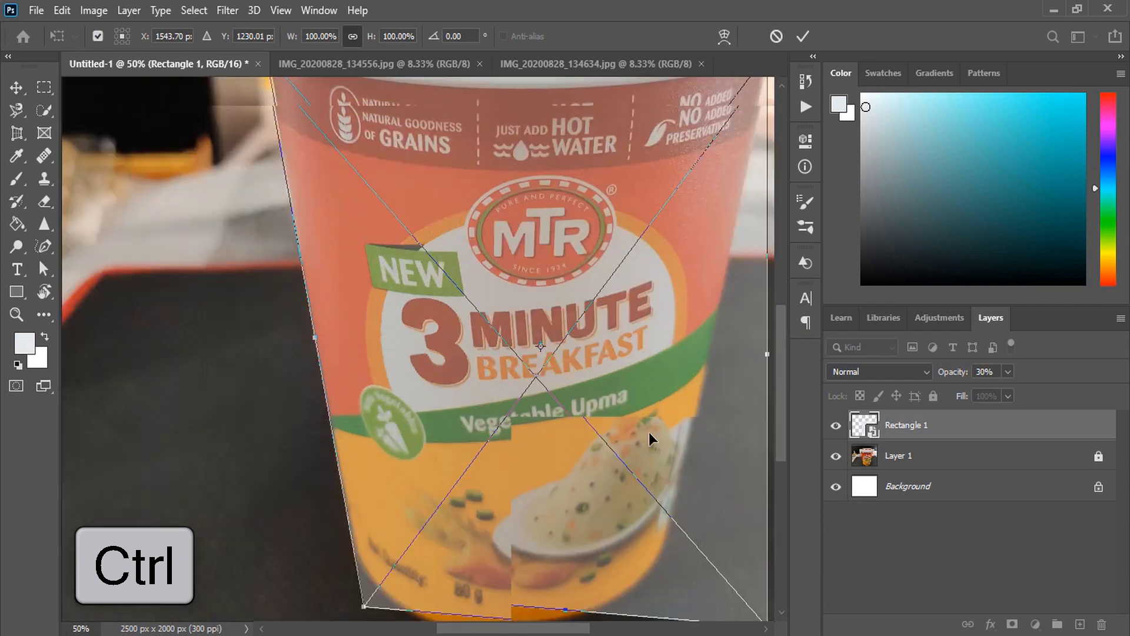
scroll(648, 432, "down", 3)
left_click_drag(768, 557, 656, 534)
left_click_drag(509, 529, 510, 553)
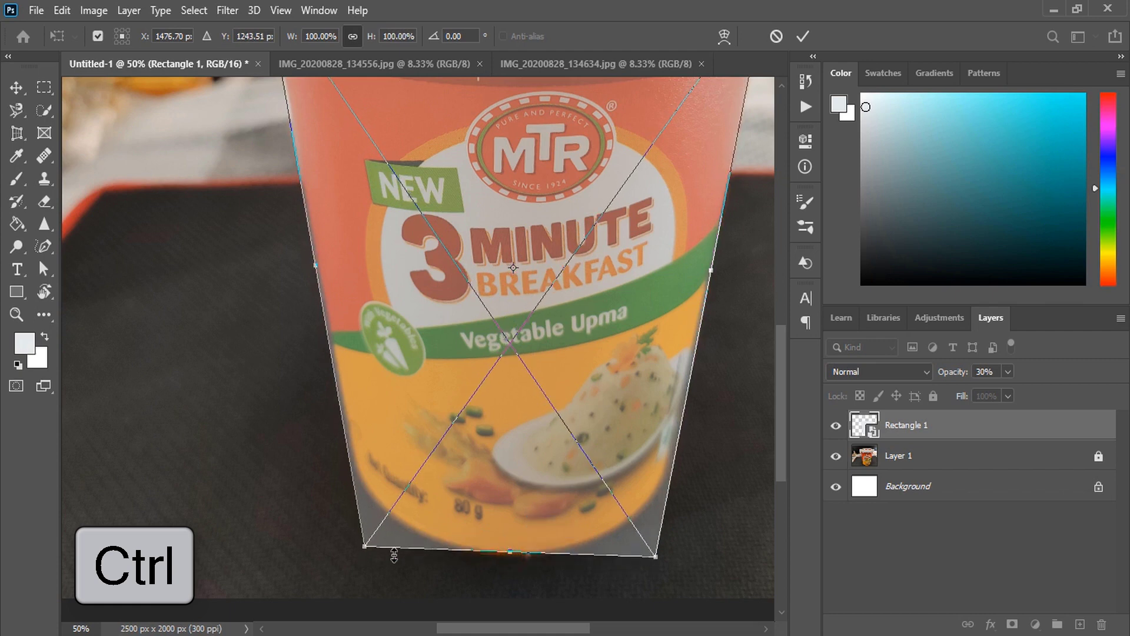
left_click_drag(365, 548, 369, 545)
left_click_drag(655, 556, 649, 557)
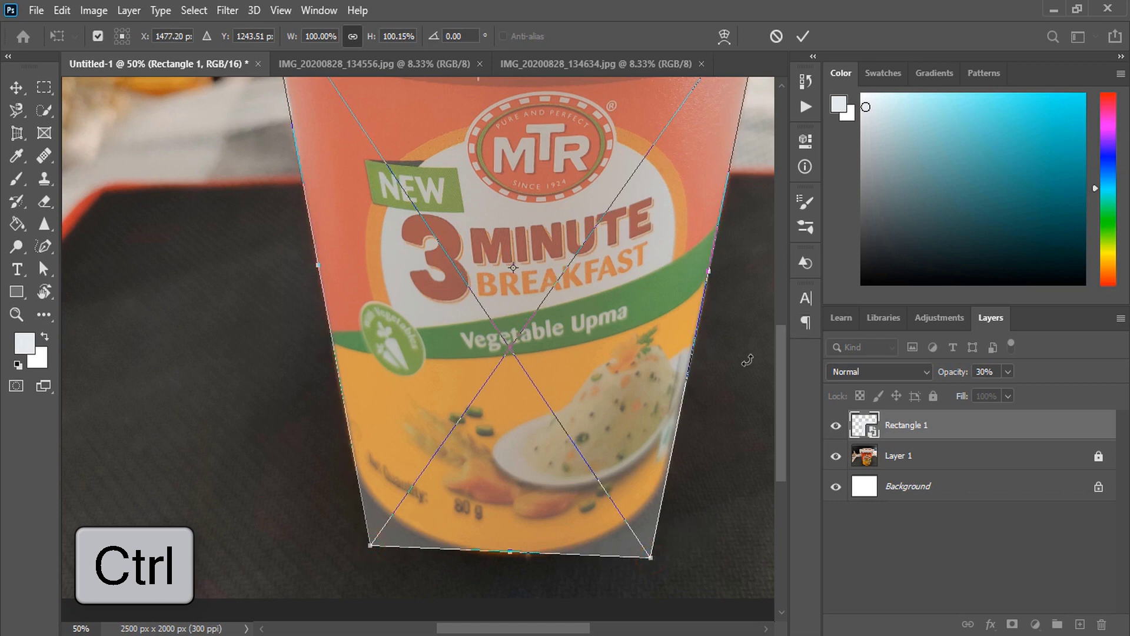
left_click_drag(371, 549, 371, 562)
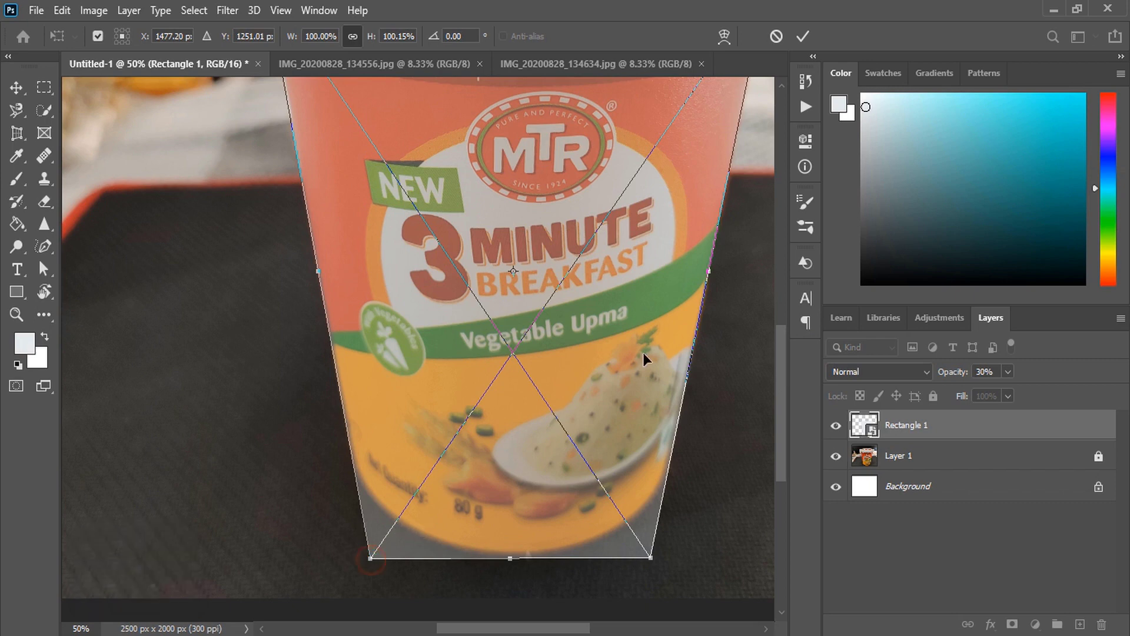
Warp Rectangle 1's lower corners and handles so its bottom edge curves along the cup's rounded base.
right_click(651, 558)
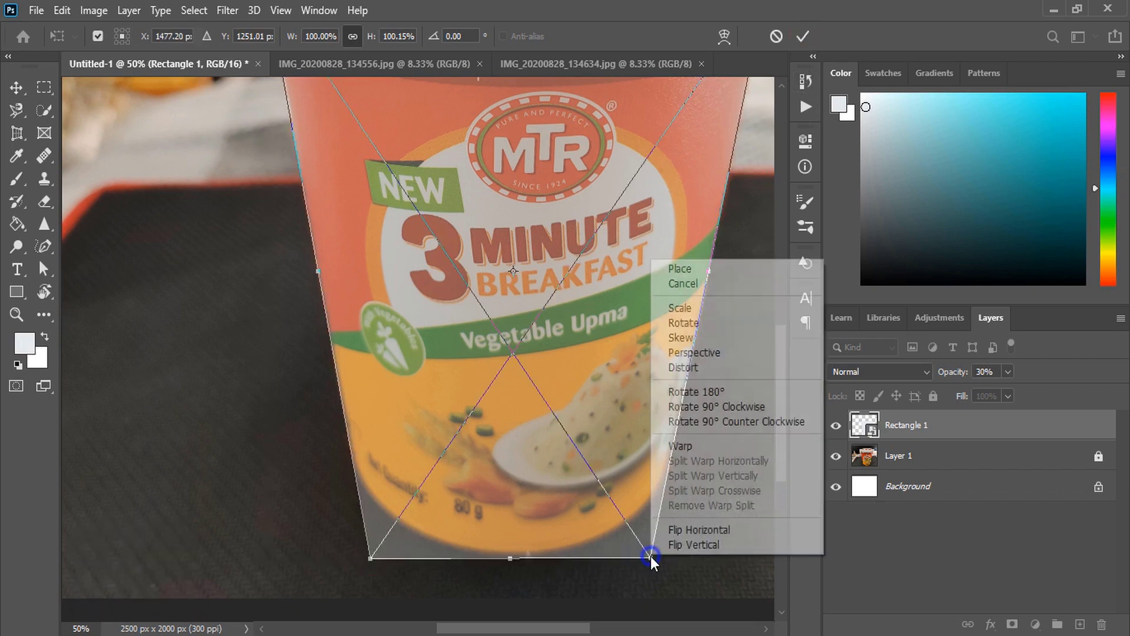
left_click(679, 446)
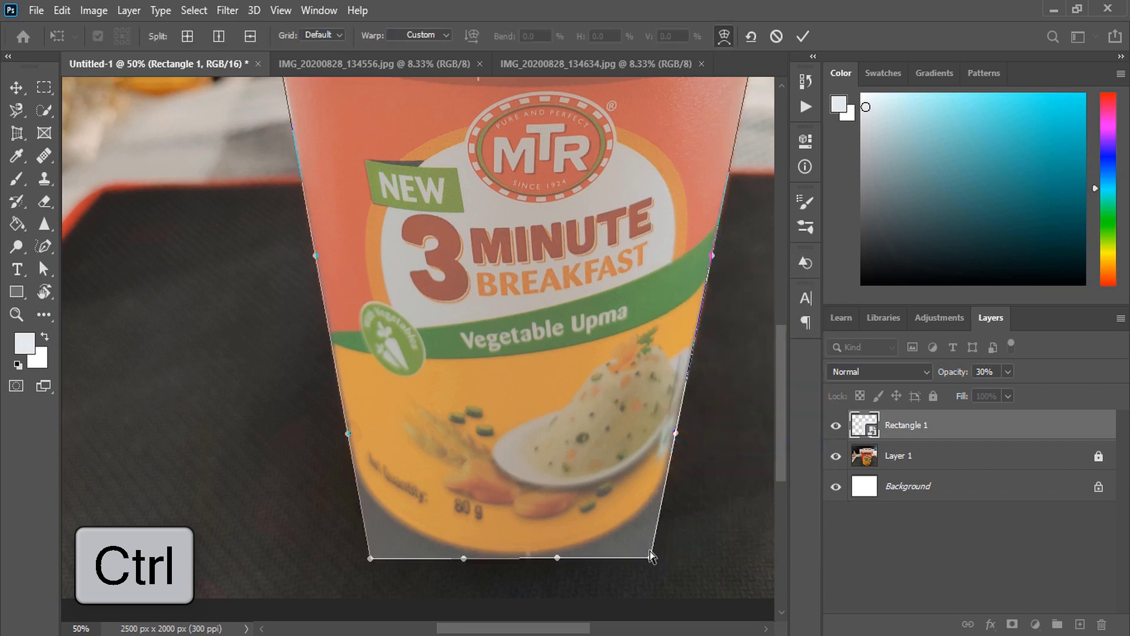
left_click_drag(652, 560, 634, 516)
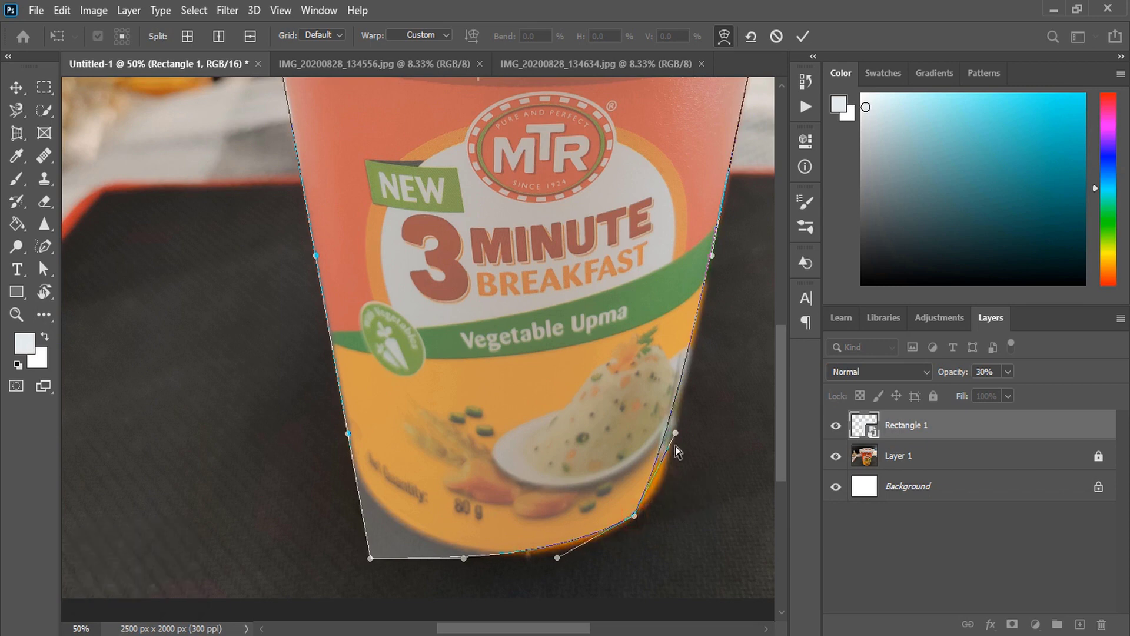
mouse_move(676, 437)
left_mouse_down()
mouse_move(681, 510)
mouse_move(642, 515)
mouse_move(647, 530)
mouse_move(681, 514)
mouse_move(683, 495)
left_mouse_up()
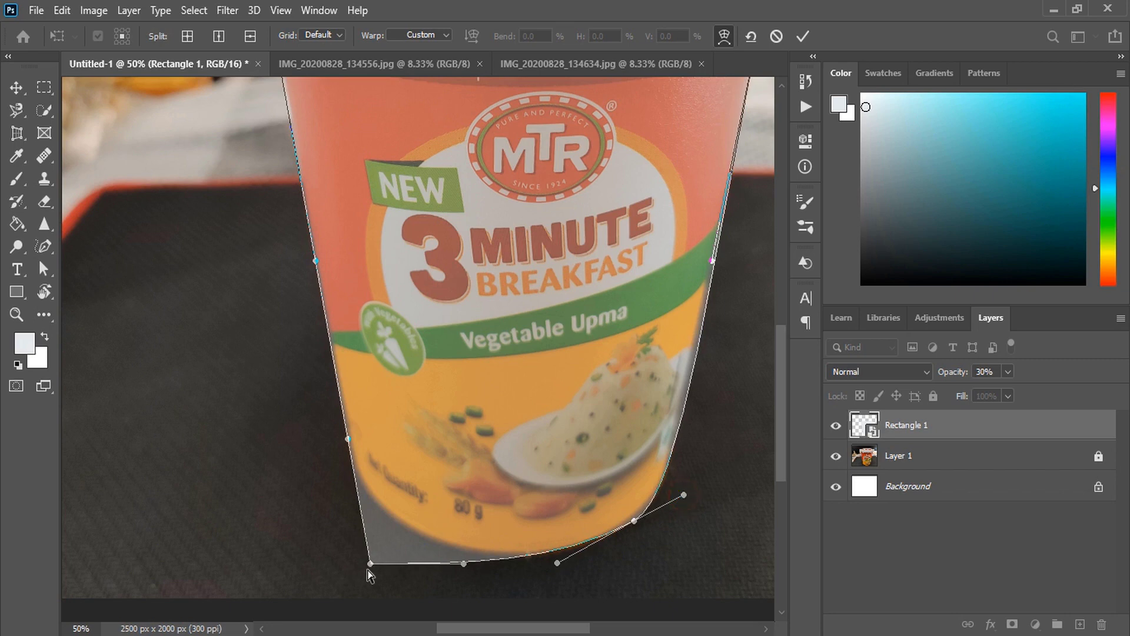
left_click_drag(371, 564, 373, 502)
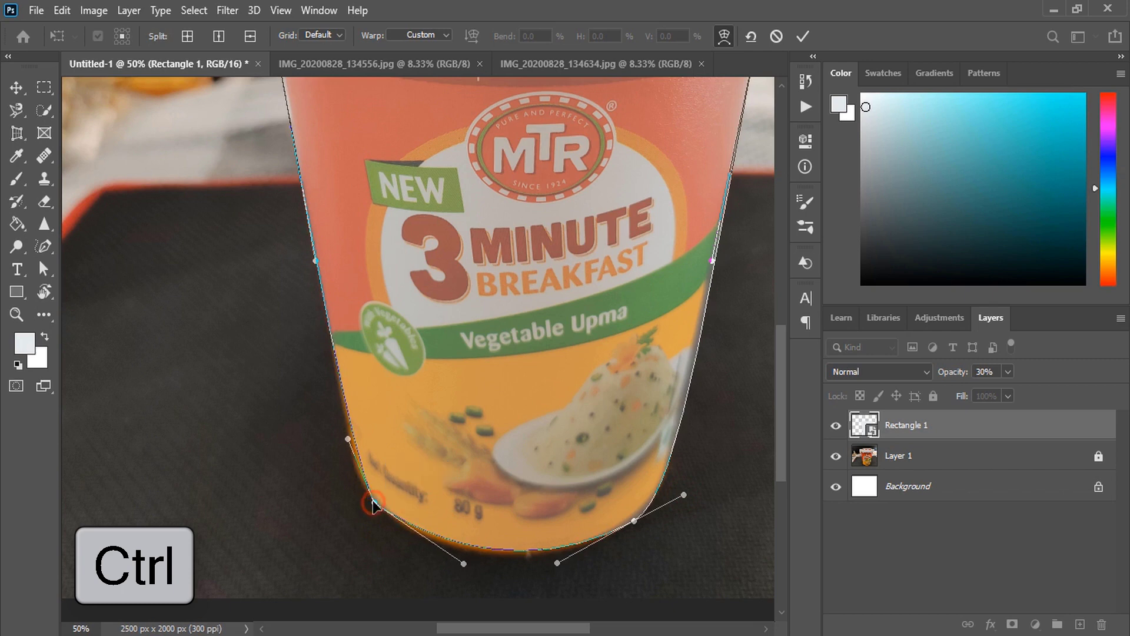
mouse_move(348, 439)
left_mouse_down()
mouse_move(337, 442)
mouse_move(341, 477)
left_mouse_up()
left_click_drag(464, 563, 468, 581)
Warp Rectangle 1's top edge into a downward curve that follows the underside of the cup's lid.
key("ctrl+minus")
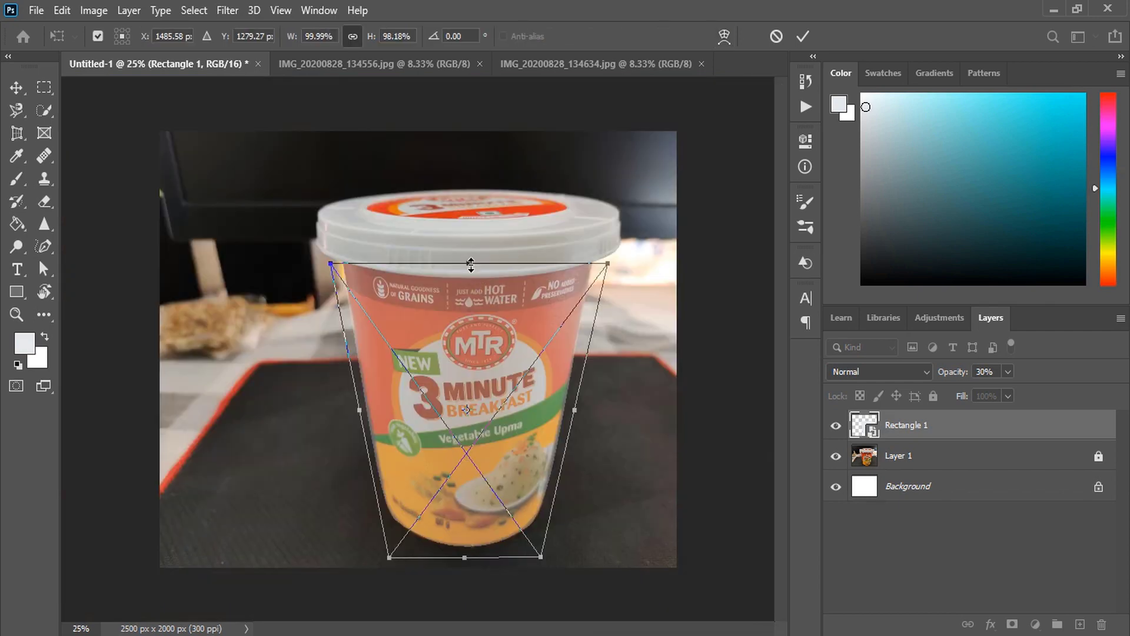
right_click(471, 267)
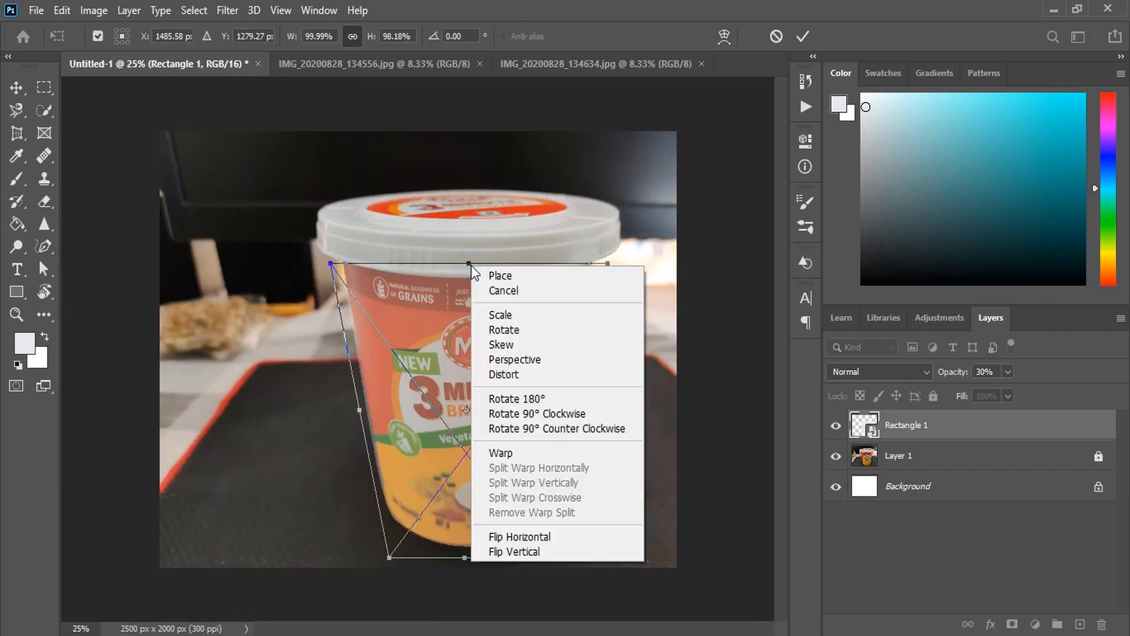
left_click(514, 454)
left_click_drag(425, 268, 431, 288)
key("ctrl+plus")
key("ctrl+plus")
key("ctrl+plus")
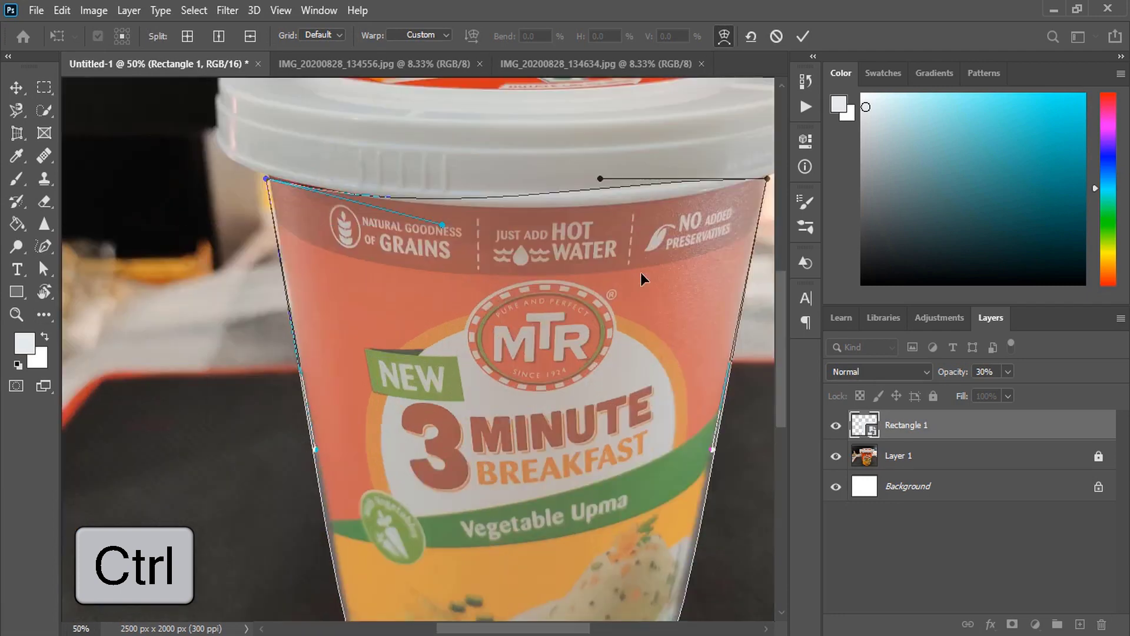
scroll(650, 297, "up", 2)
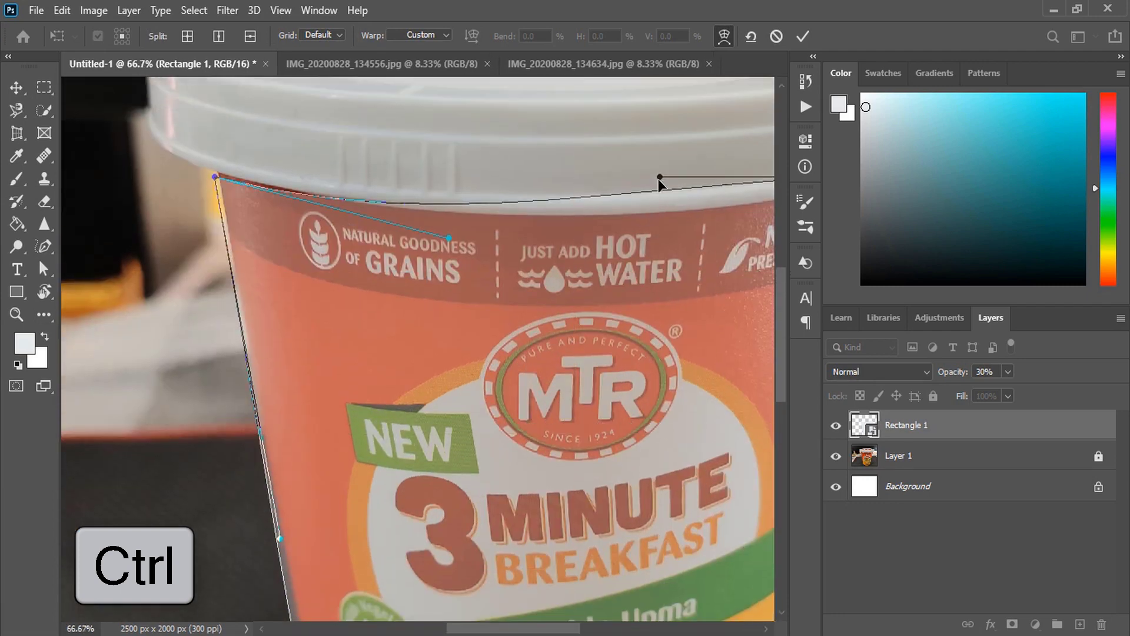
left_click_drag(660, 179, 666, 220)
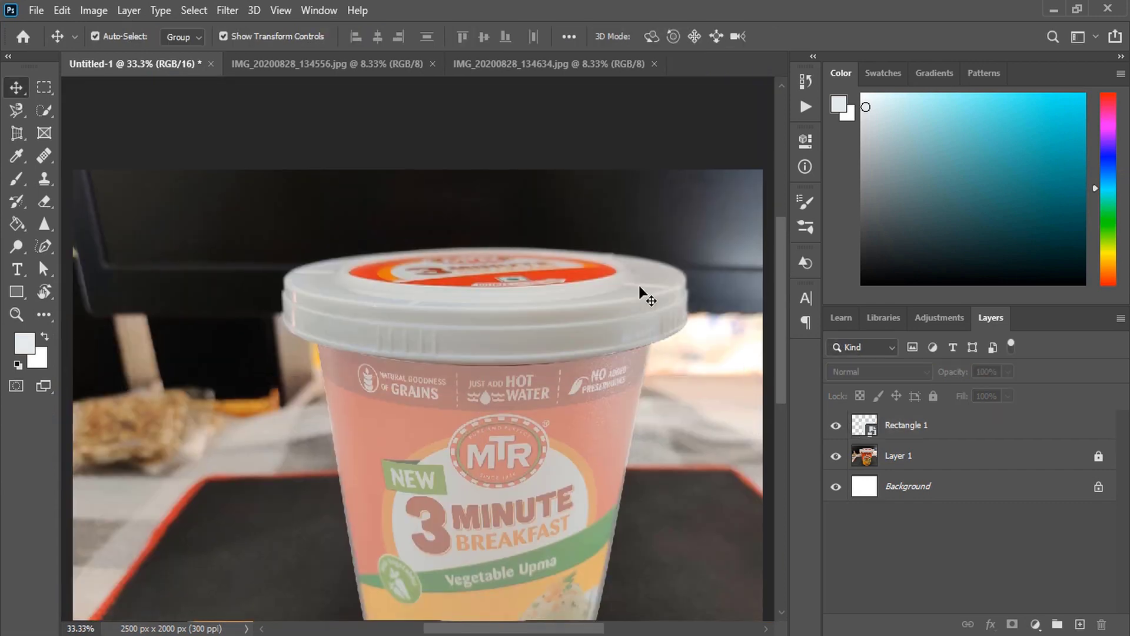
Draw an ellipse shape about 1466 x 399 px over the cup's lid and fill it with the recently used light grey.
left_click(16, 292)
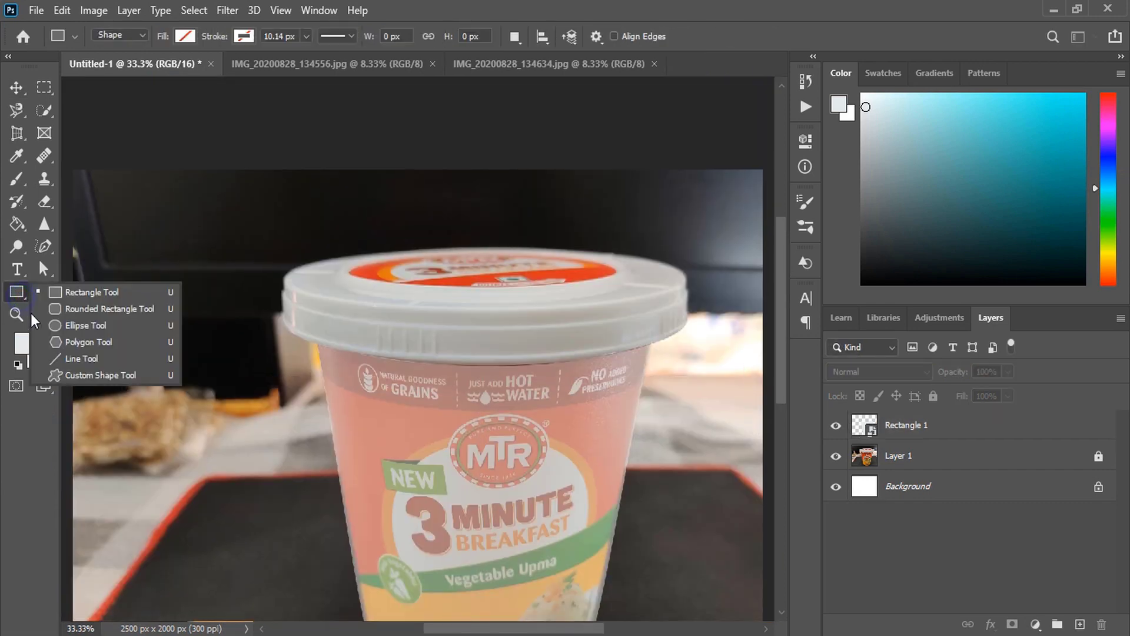
left_click(68, 326)
left_click_drag(296, 256, 692, 366)
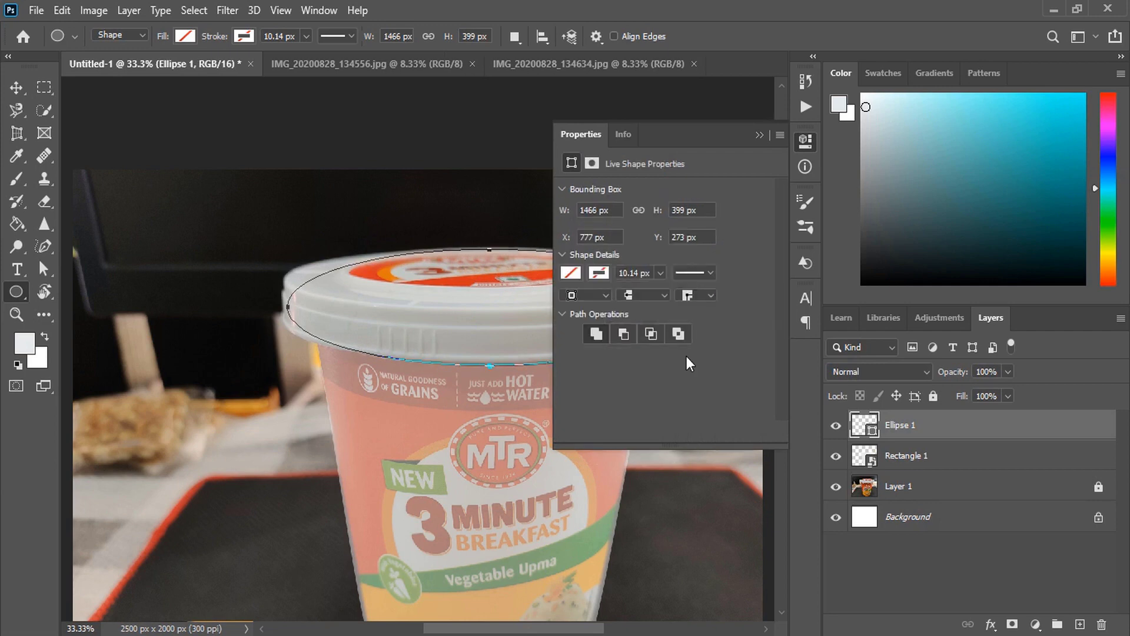
left_click(571, 273)
left_click(573, 366)
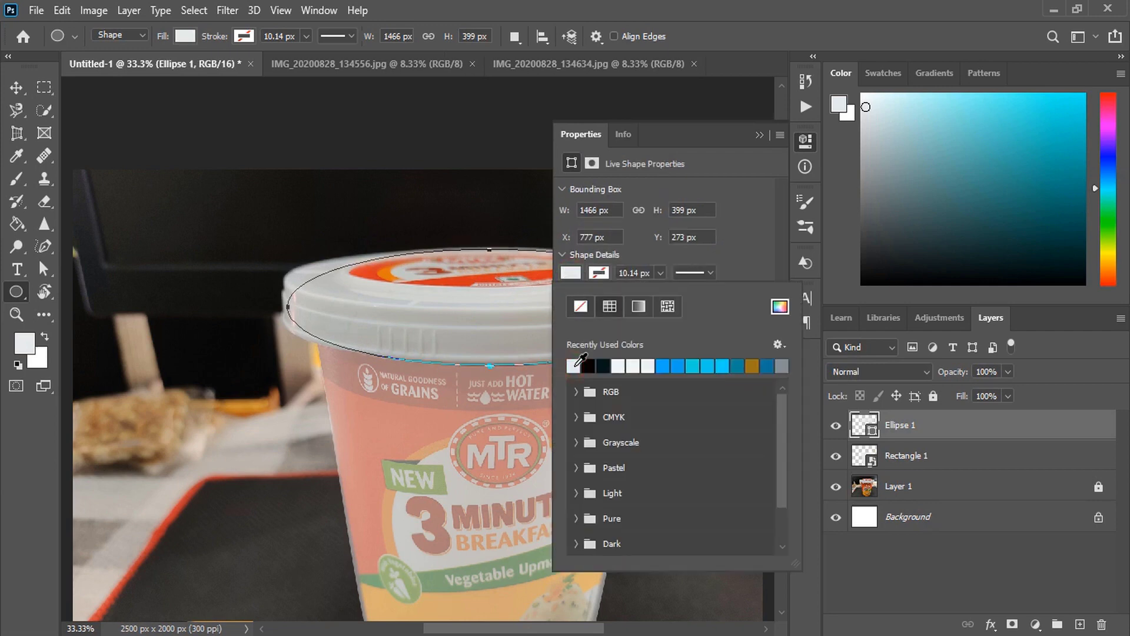
Lower the lid ellipse's opacity to 45% and recolour it with the dark teal-blue recent swatch.
left_click(758, 135)
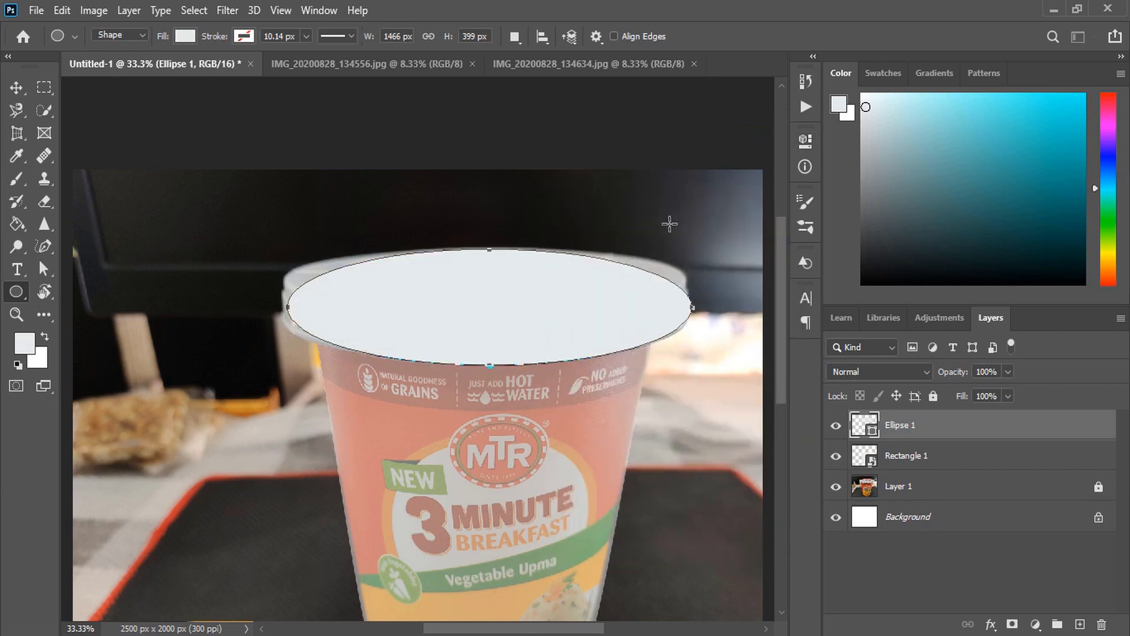
key("ctrl+plus")
left_click(1008, 371)
left_click_drag(984, 394, 966, 390)
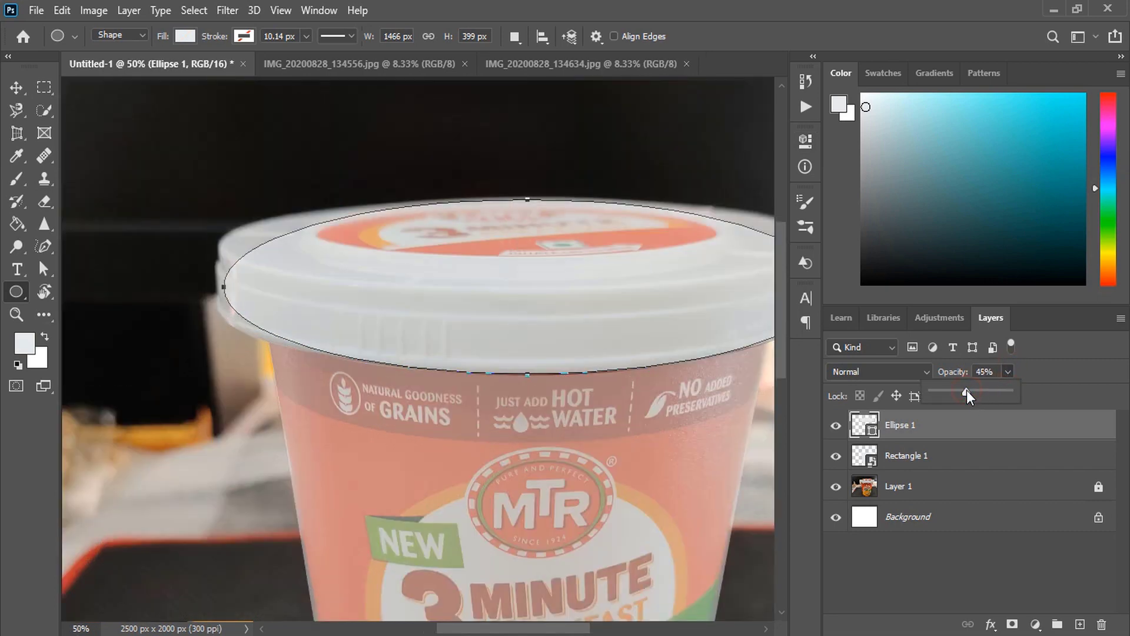
left_click(877, 72)
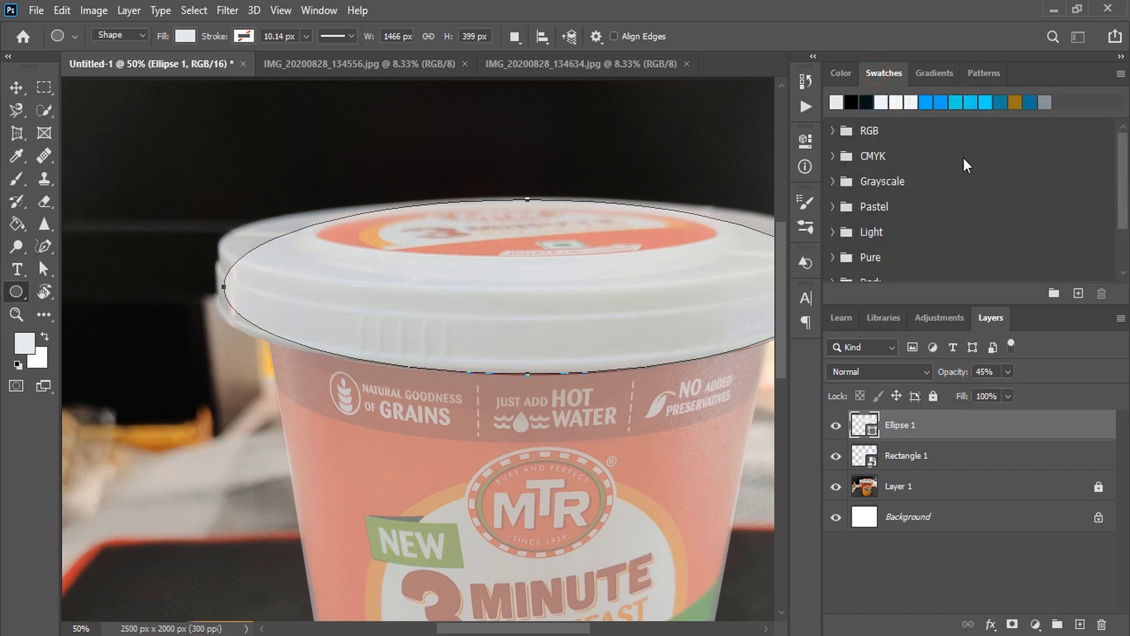
left_click(1002, 102)
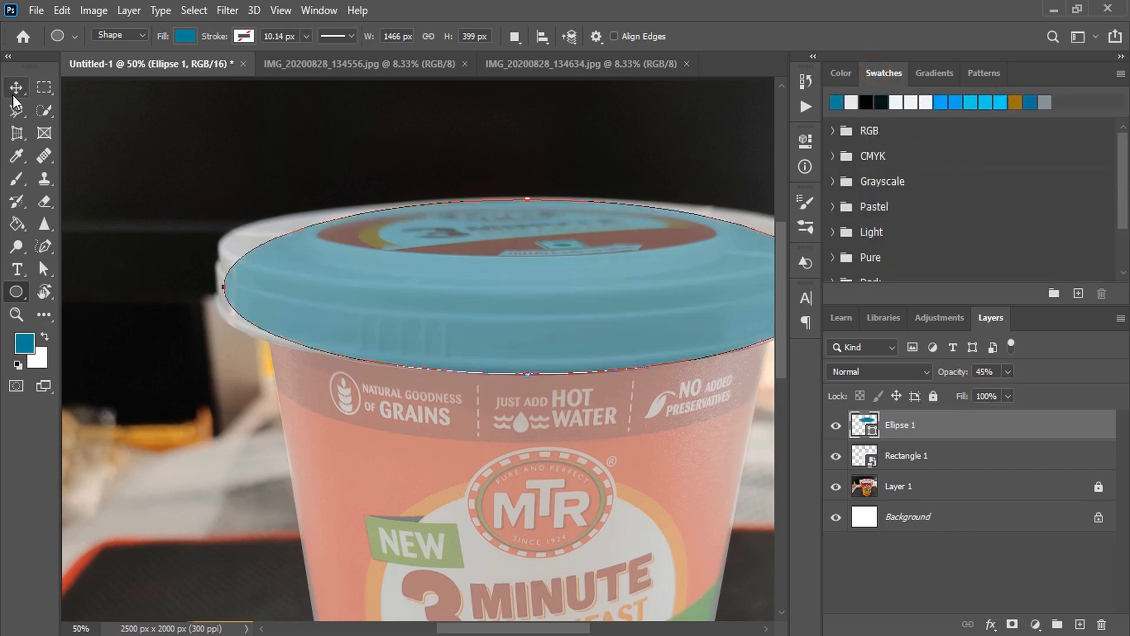
Scale the teal ellipse to about 103.55% so its sides reach both outer edges of the lid's rim.
left_click(16, 87)
scroll(505, 186, "up", 5)
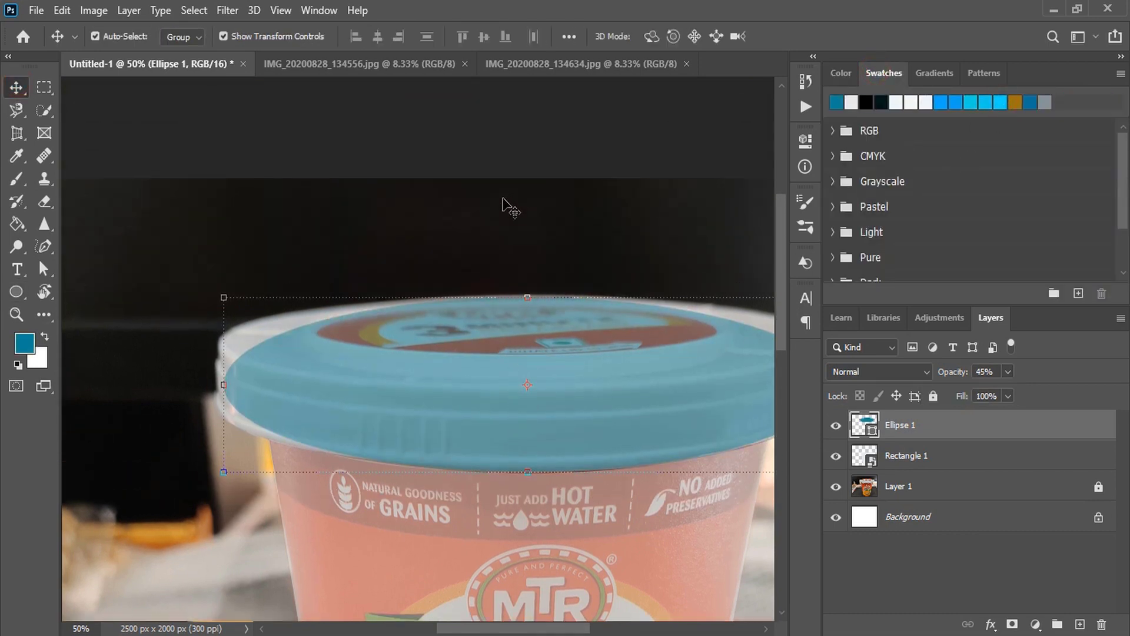
left_click_drag(227, 380, 203, 394)
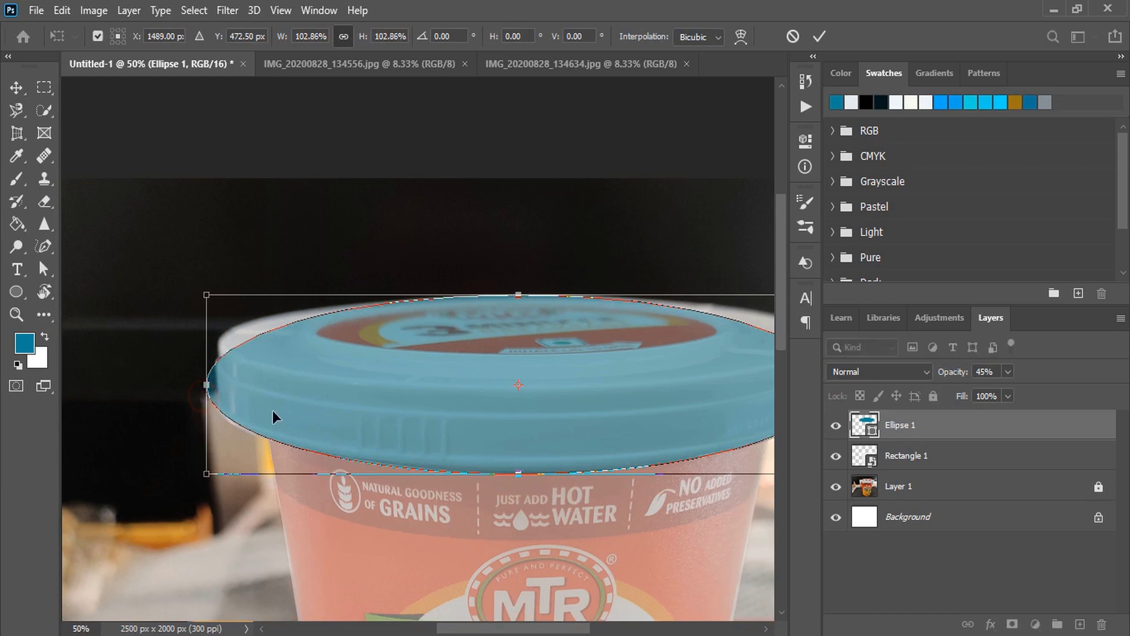
left_click(766, 629)
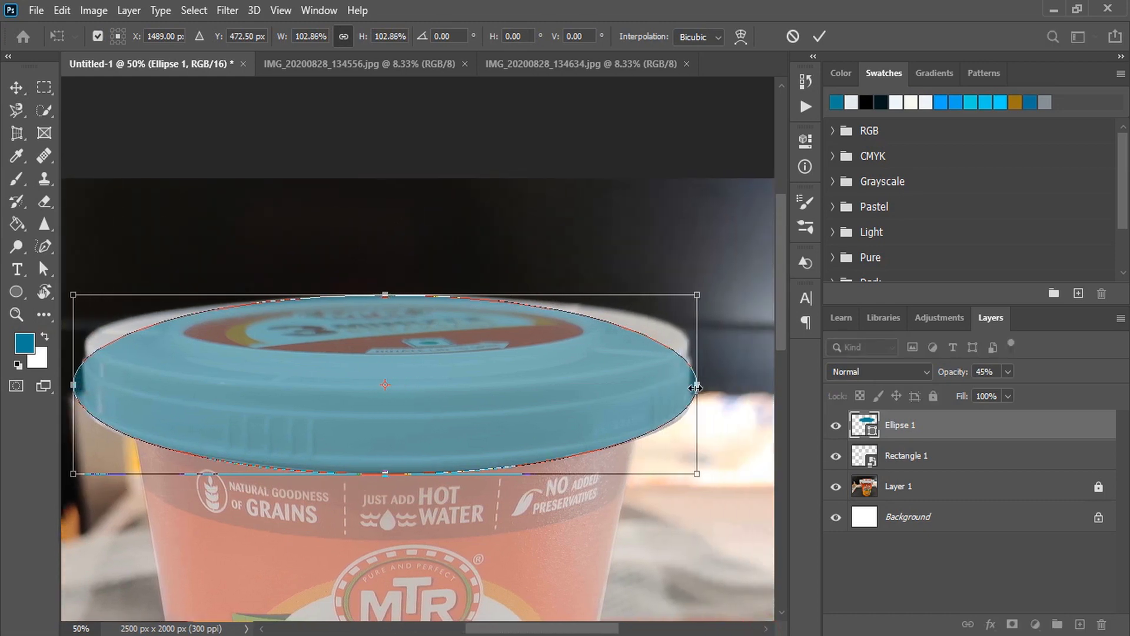
left_click_drag(695, 388, 699, 388)
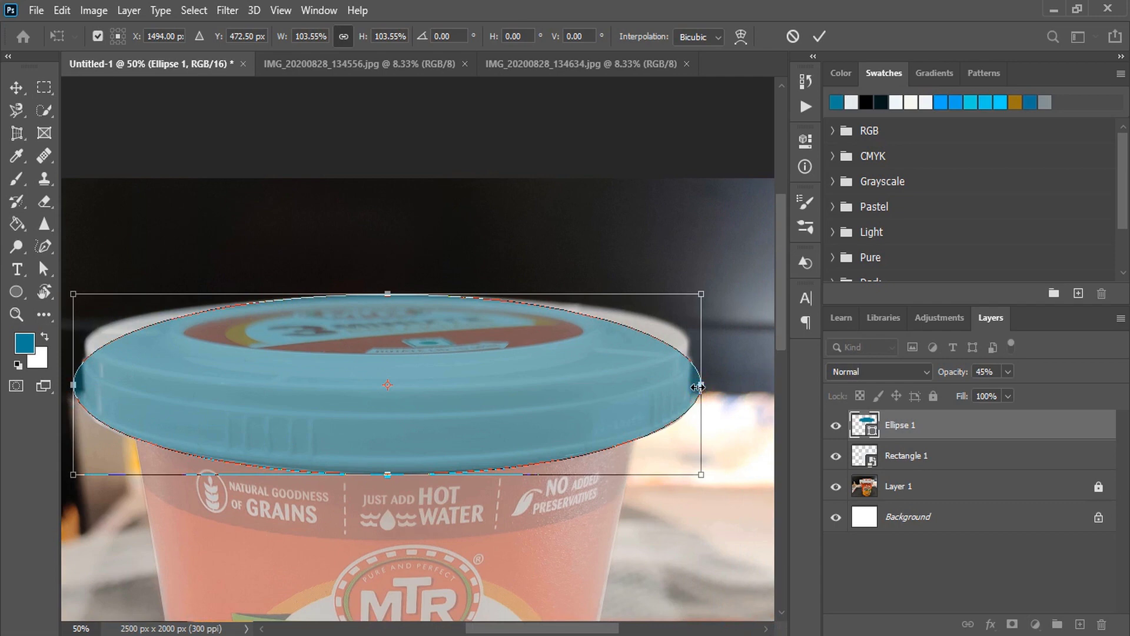
left_click(819, 39)
left_click(623, 220)
Copy the teal lid ellipse and paste the duplicate in place.
key("ctrl+plus")
left_click(423, 363)
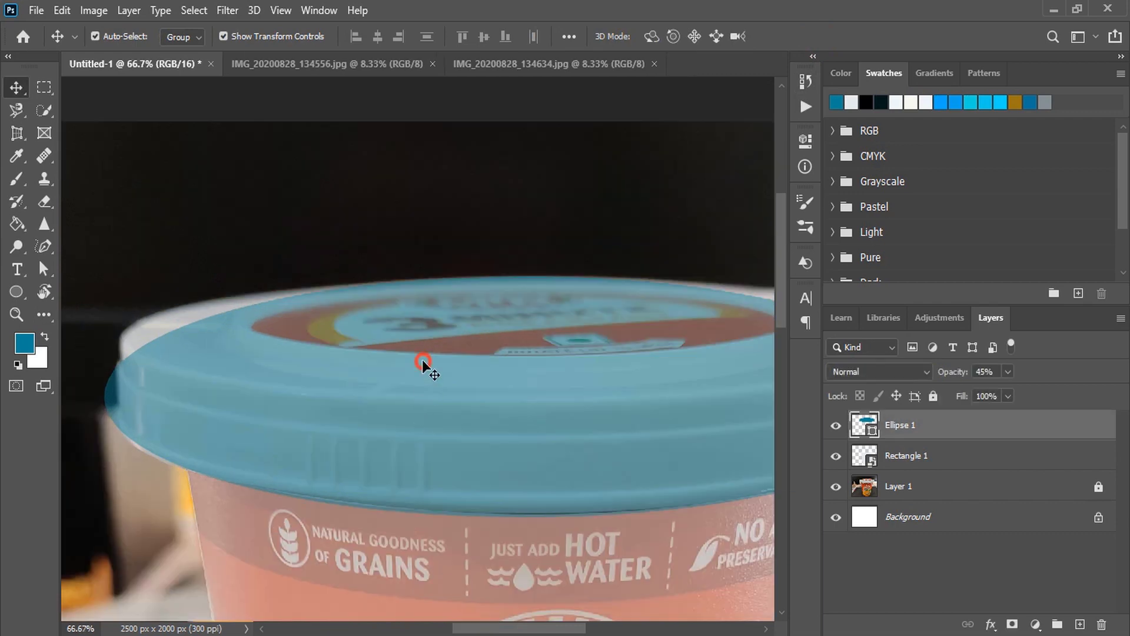
left_click(62, 10)
left_click(103, 128)
left_click(62, 10)
mouse_move(176, 180)
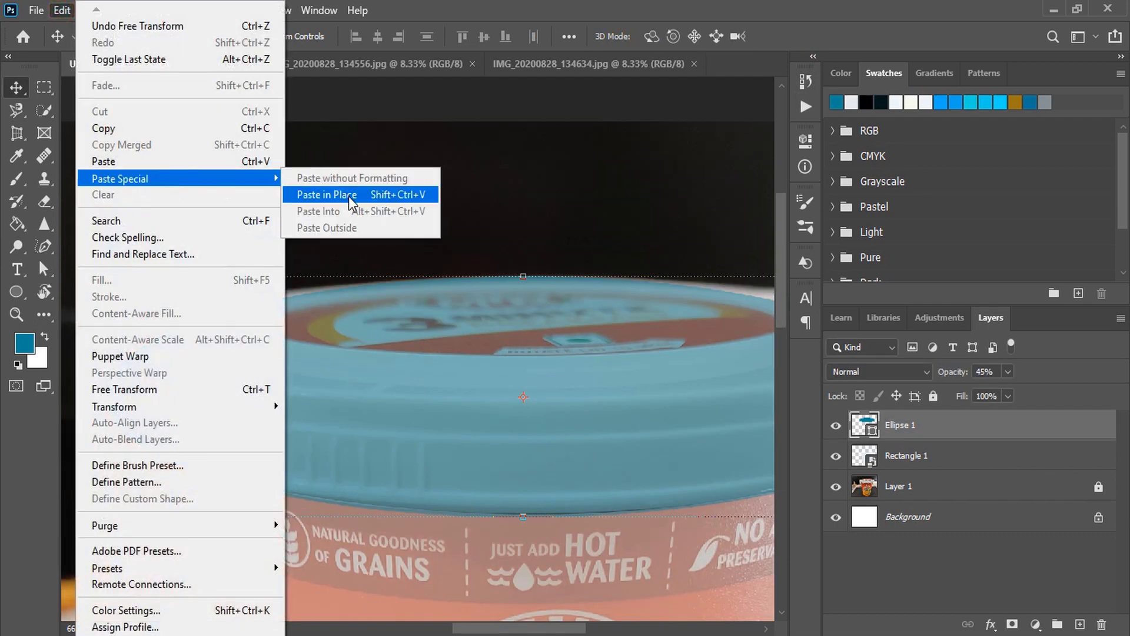
left_click(345, 193)
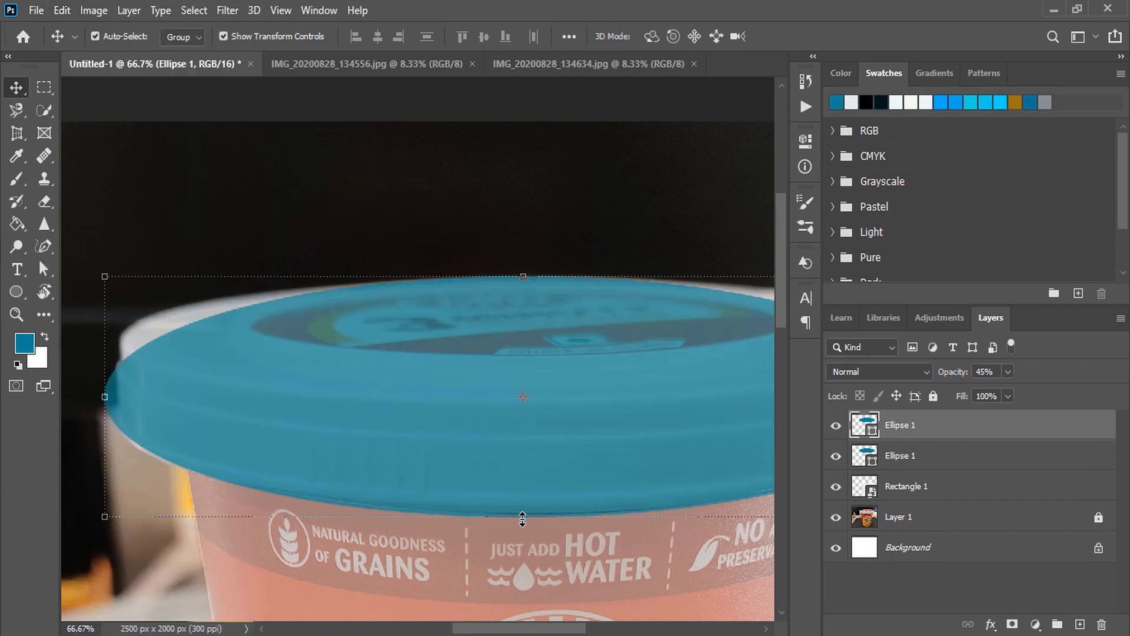
Resize the pasted ellipse to about 96.46% width and 54.27% height so it fits the lid's flat top surface.
left_click_drag(523, 518, 507, 407)
left_click_drag(295, 342, 122, 344)
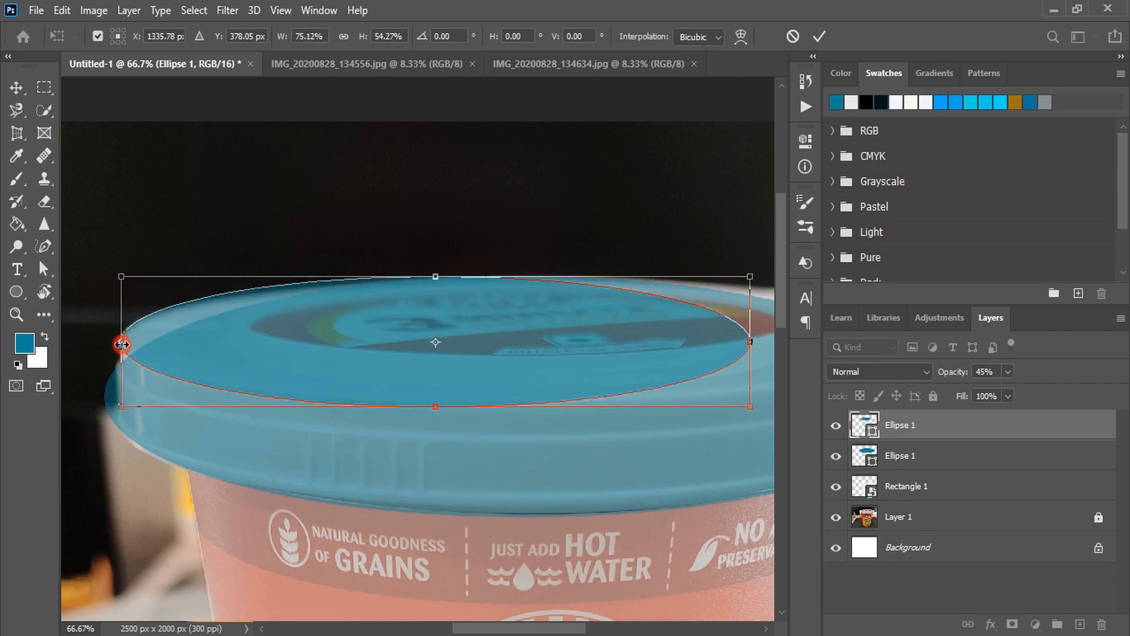
left_click_drag(764, 628, 763, 628)
left_click_drag(508, 342, 685, 335)
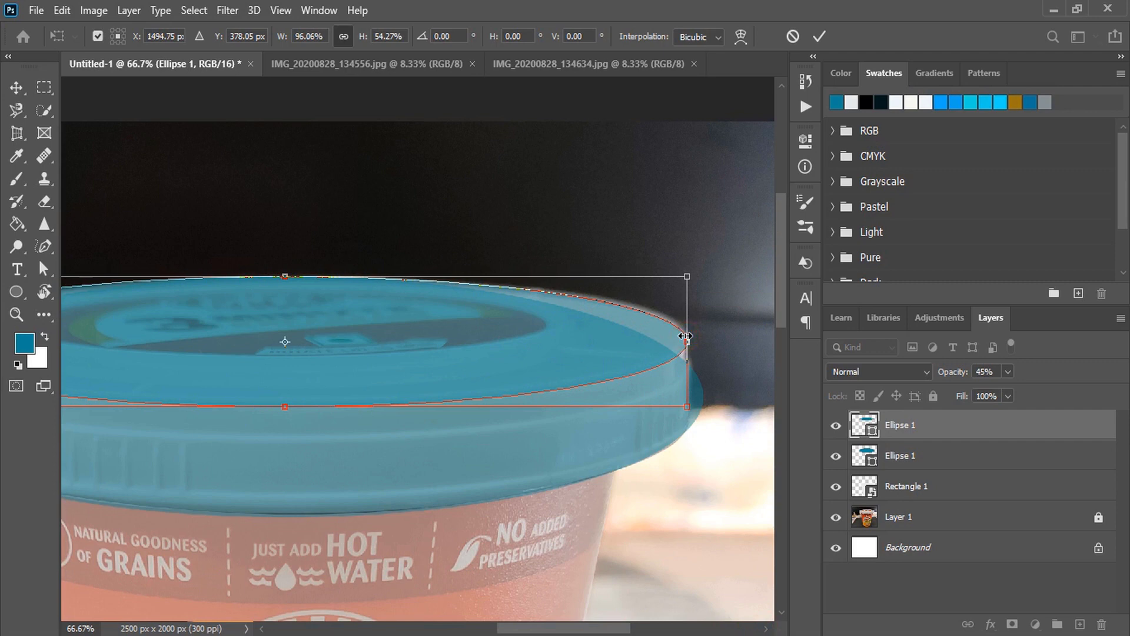
left_click_drag(689, 340, 691, 341)
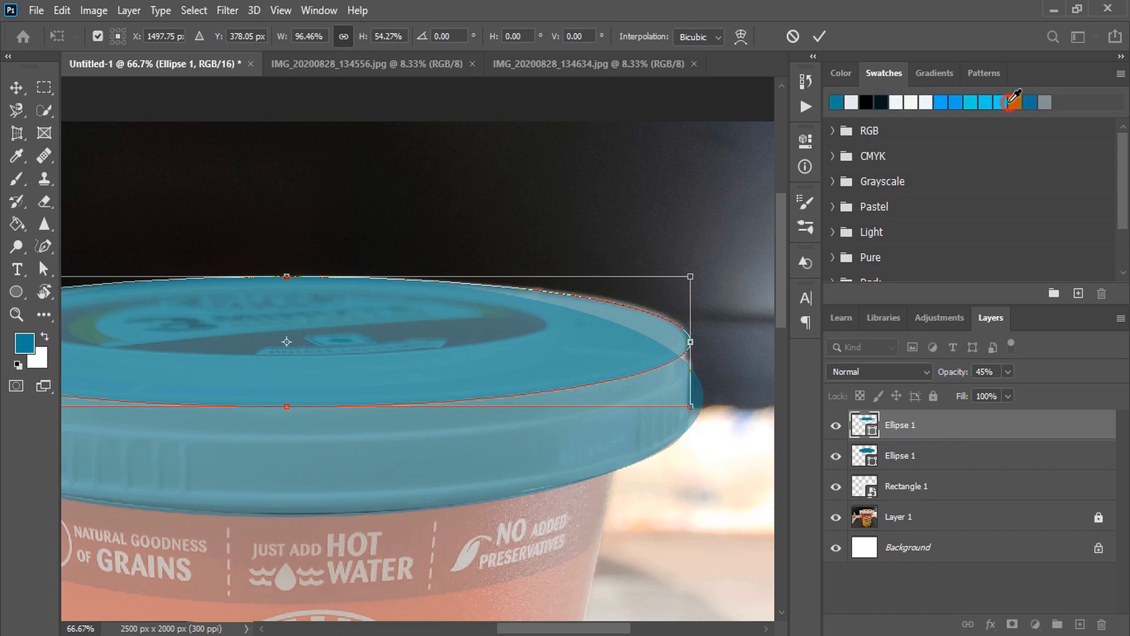
left_click(819, 36)
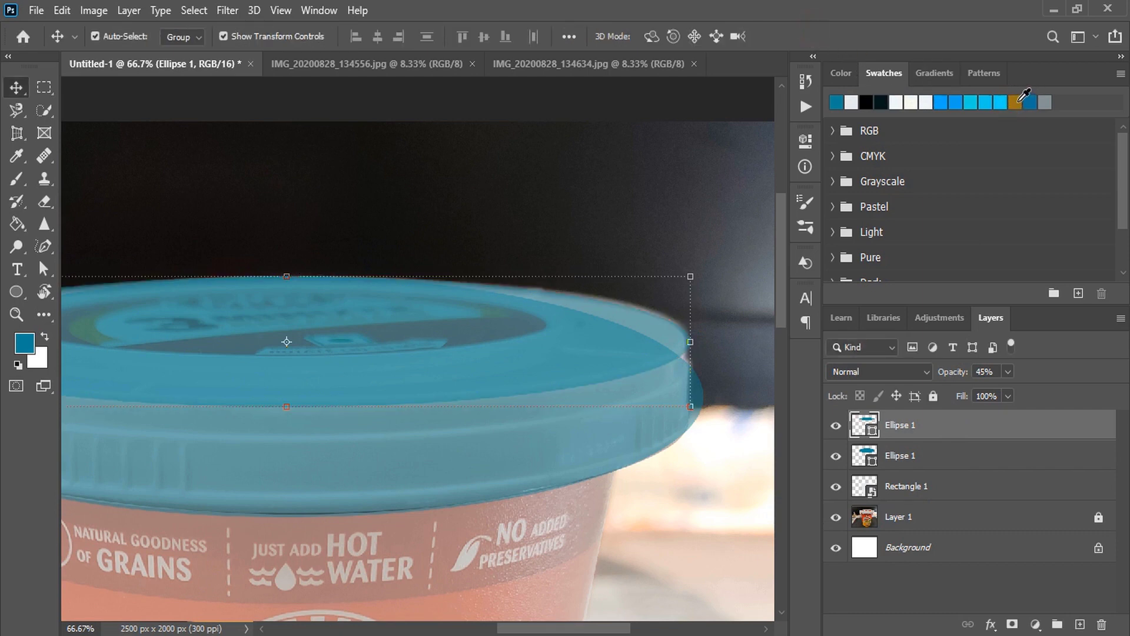
Recolour the lid-top ellipse with the brown swatch and hide the larger teal ellipse layer.
left_click(1017, 101)
left_click(696, 233)
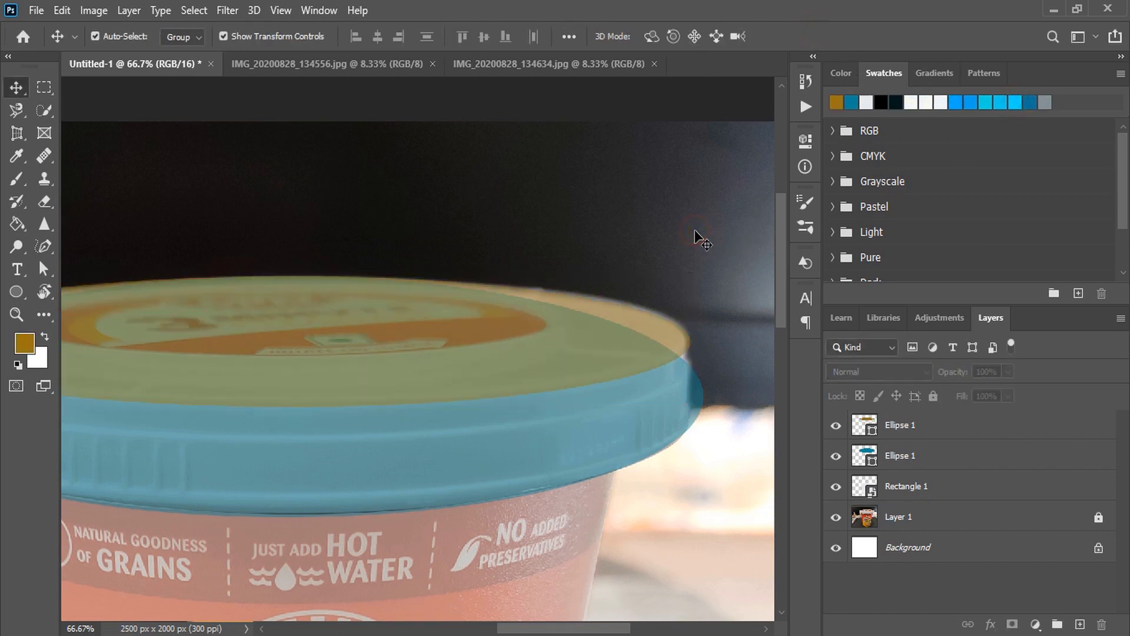
scroll(612, 454, "left", 3)
left_click(835, 456)
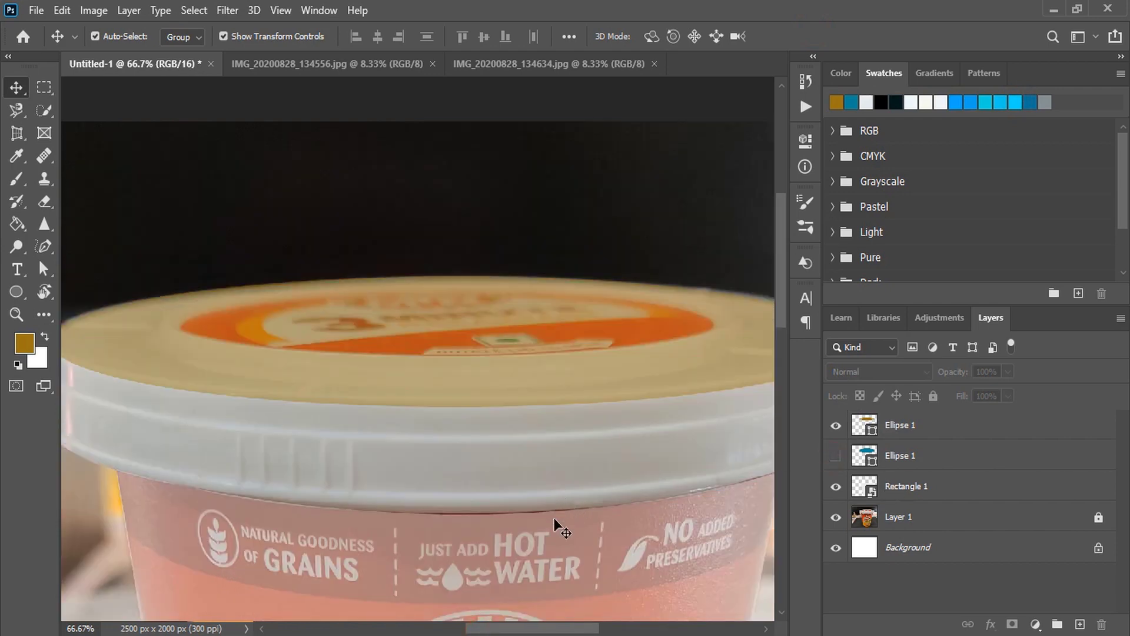
key("ctrl+minus")
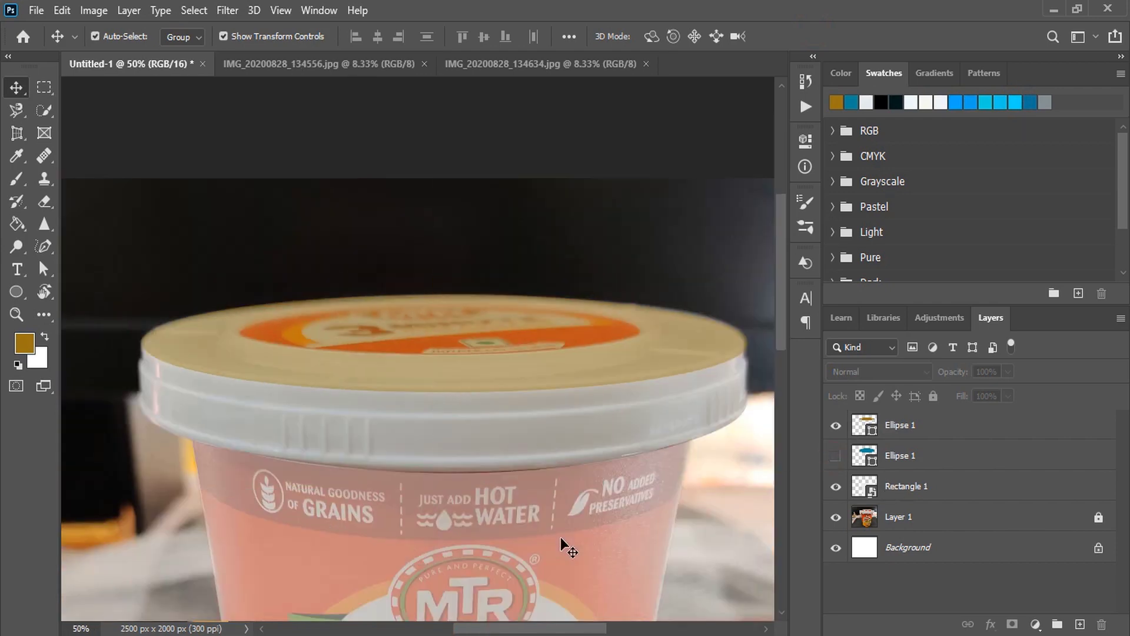
Copy the brown lid-top ellipse and paste the duplicate in place.
left_click(433, 373)
left_click(62, 10)
left_click(109, 128)
left_click(62, 10)
mouse_move(167, 179)
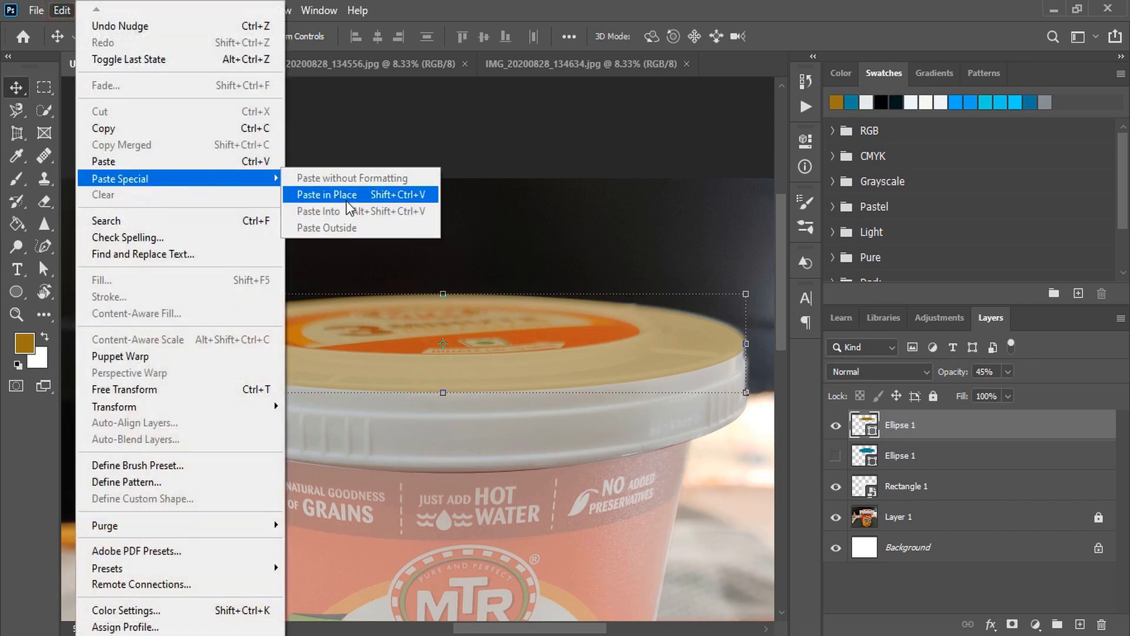
left_click(348, 199)
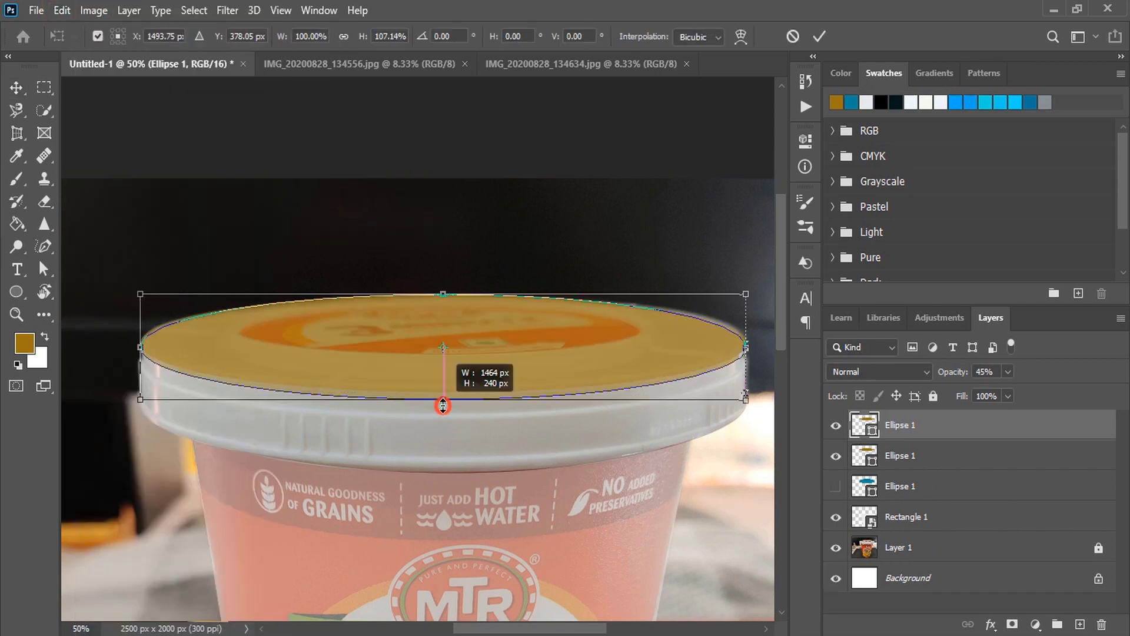
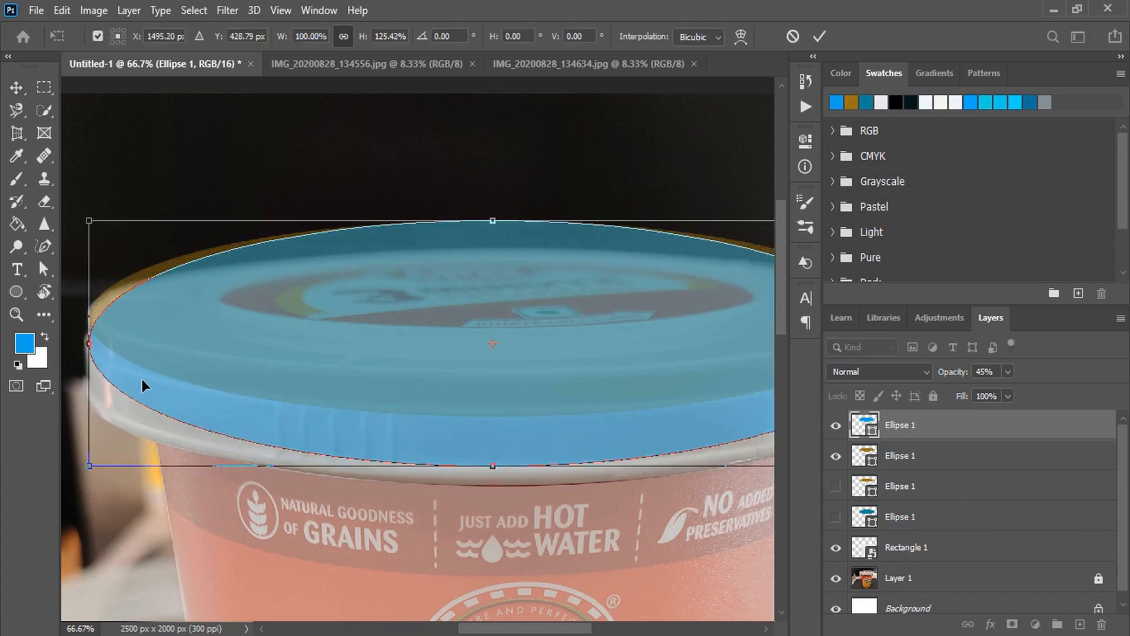
Apply the light-blue ellipse's stretch to 125.42% height, show the two hidden ellipse layers and hide Rectangle 1.
key("Return")
key("ctrl+minus")
left_click(836, 486)
left_click(836, 516)
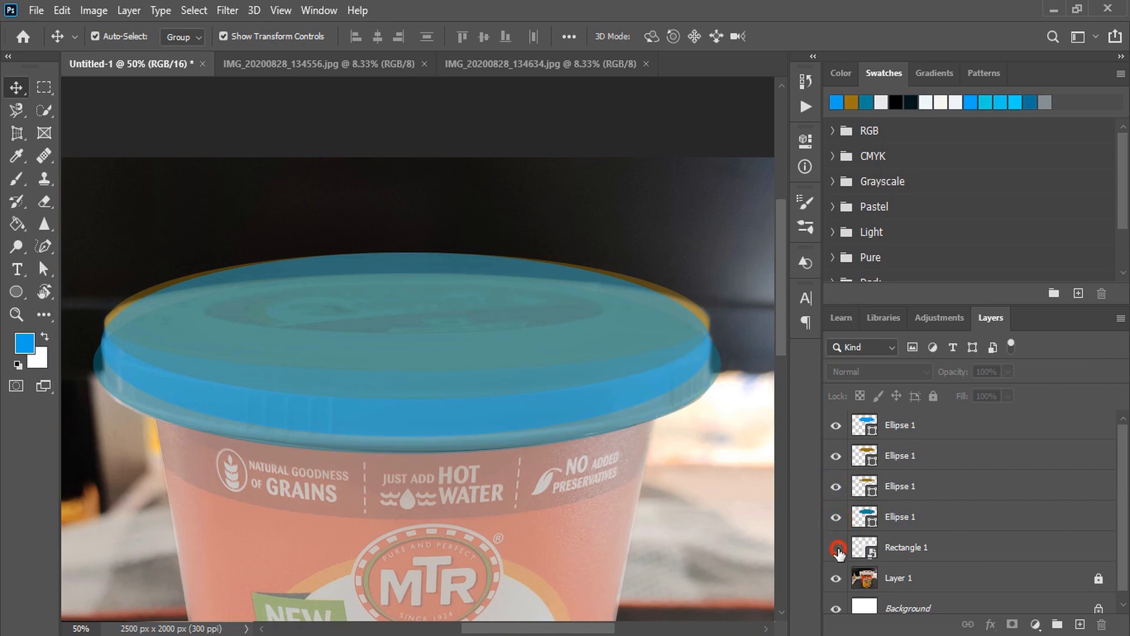
left_click(836, 548)
Move the larger brown ellipse layer above the light-blue one and set all four ellipse layers to 100% opacity.
left_click(906, 455)
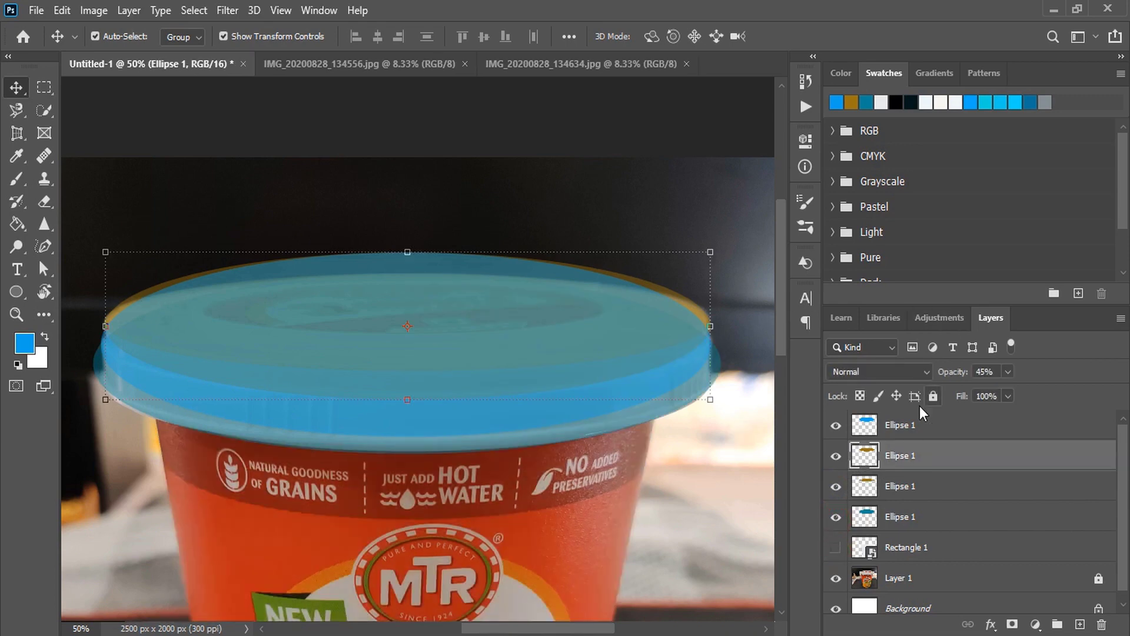
left_click_drag(917, 456, 916, 415)
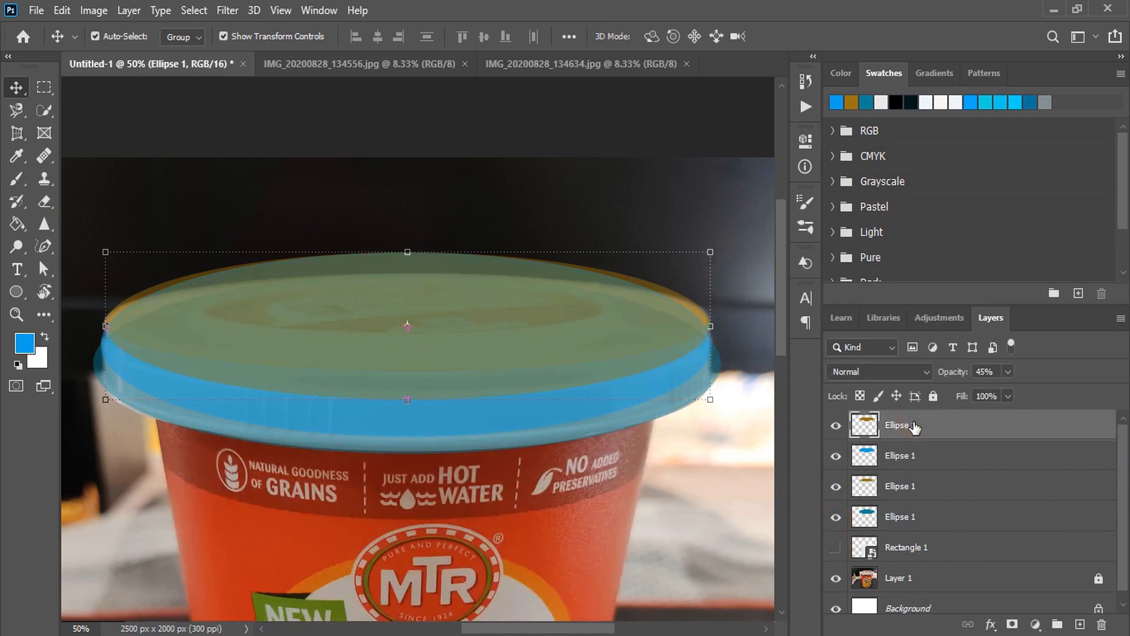
left_click(746, 393)
left_click_drag(746, 393, 644, 313)
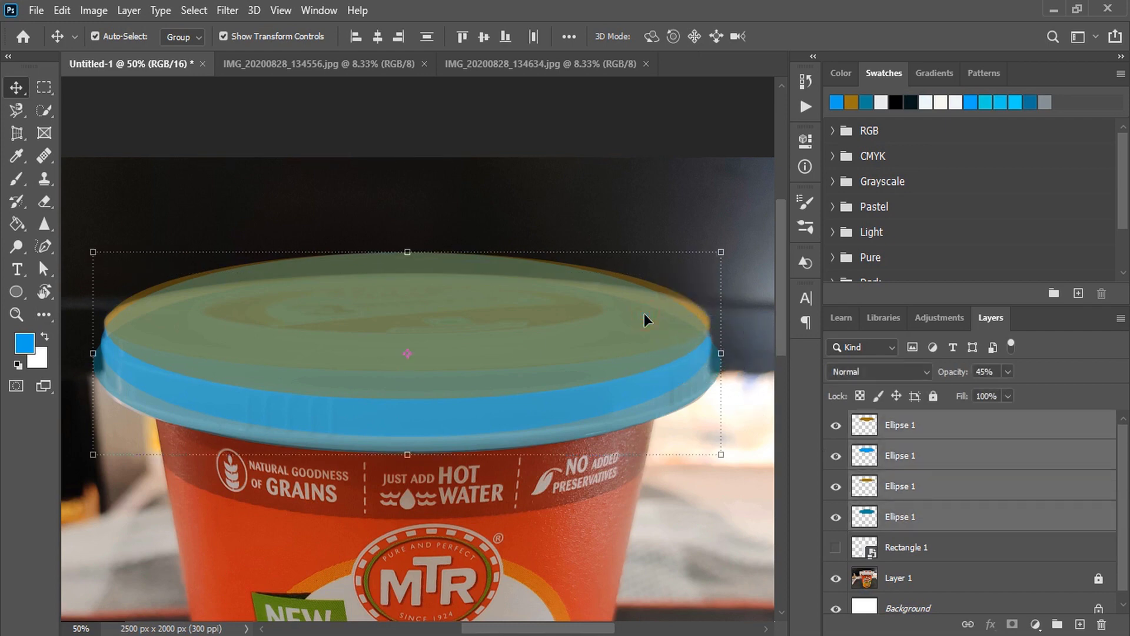
left_click(1008, 372)
left_click_drag(1007, 391, 1099, 391)
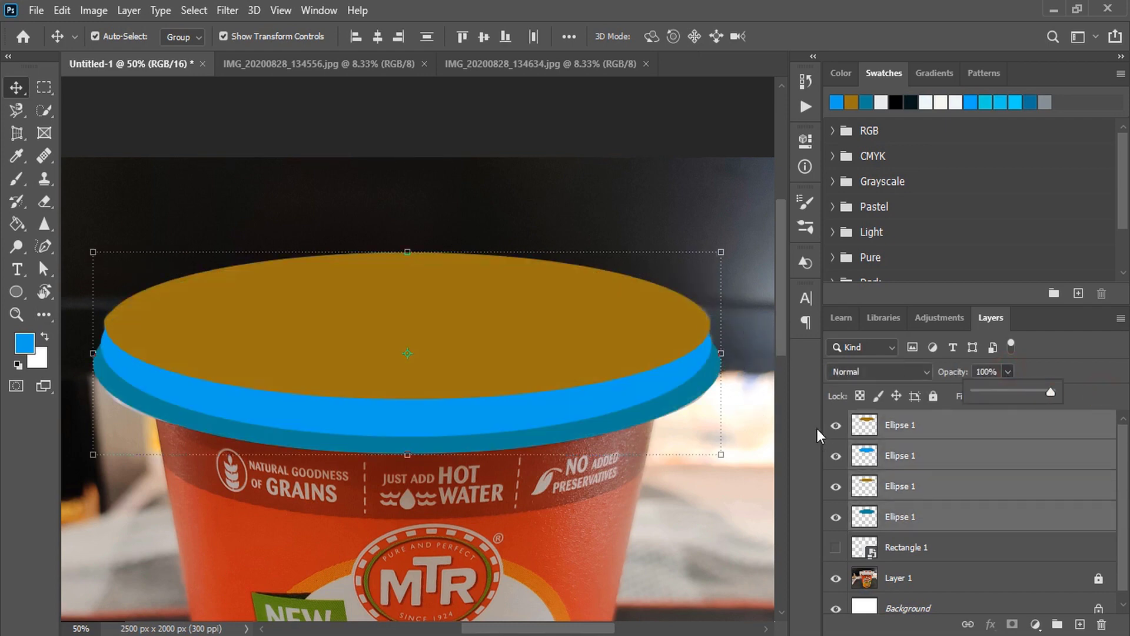
Move the smaller brown ellipse to the top of the layer stack and fill it with the near-white foreground colour.
left_click(747, 454)
left_click_drag(941, 488, 941, 433)
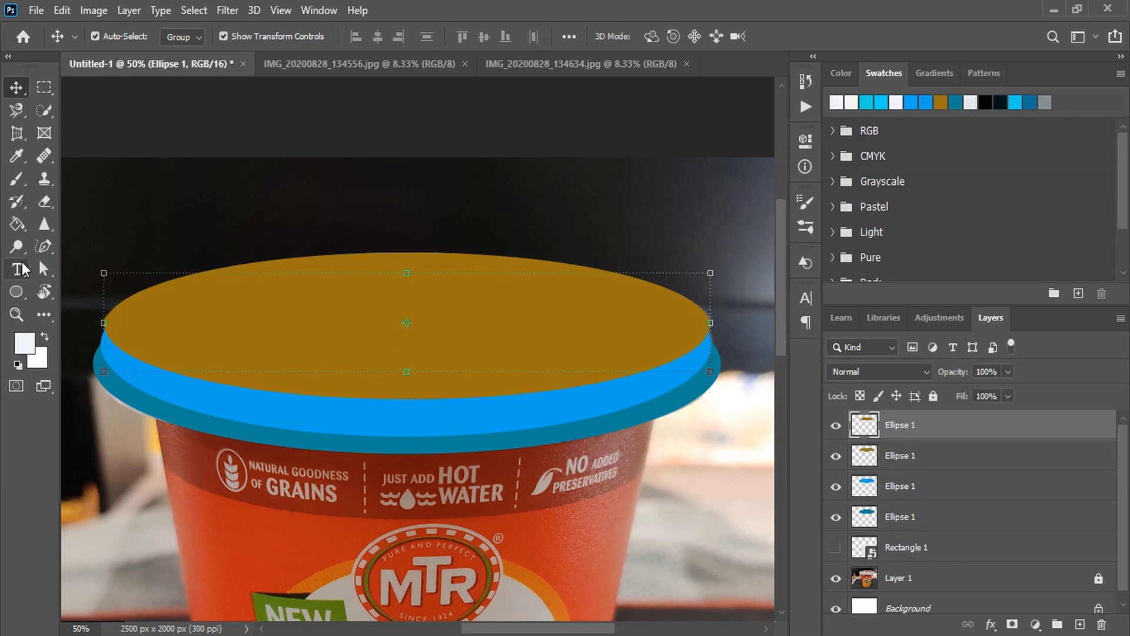
key("g")
left_click(236, 327)
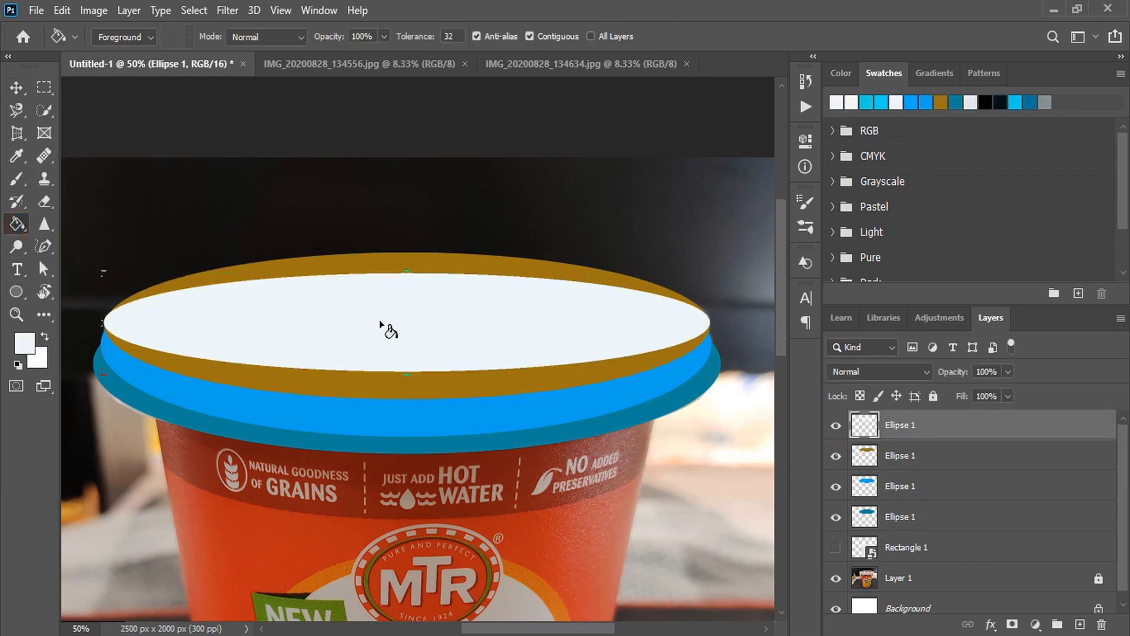
key("v")
Hide the four Ellipse 1 layers and draw a near-white ellipse about 1054 x 106 px over the lid's printed label.
left_click_drag(838, 433, 835, 518)
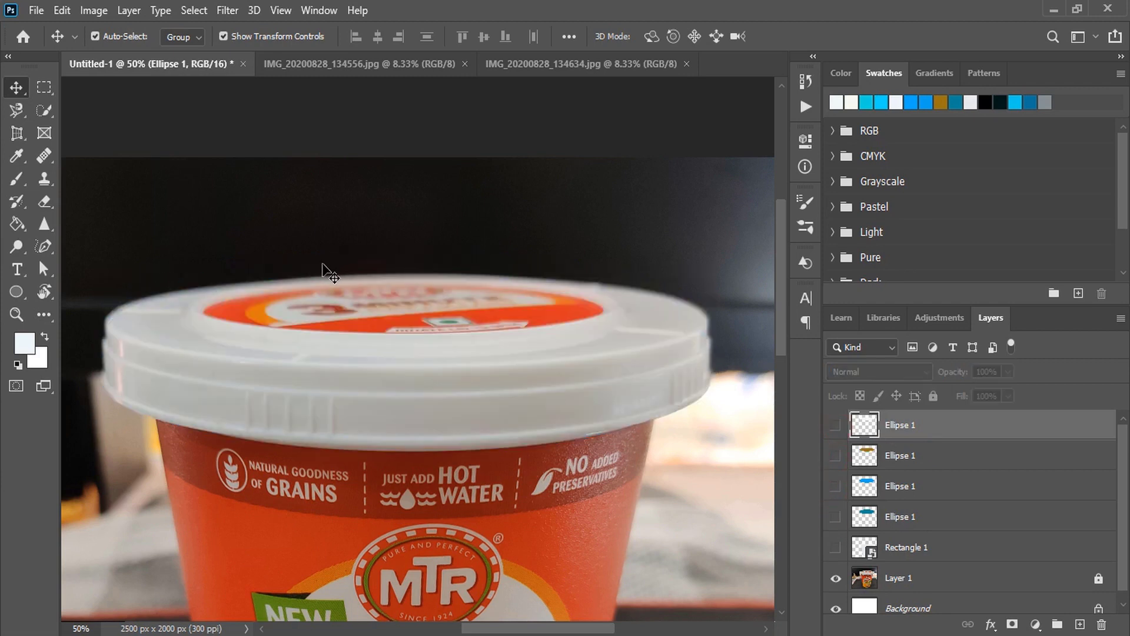
left_click(17, 292)
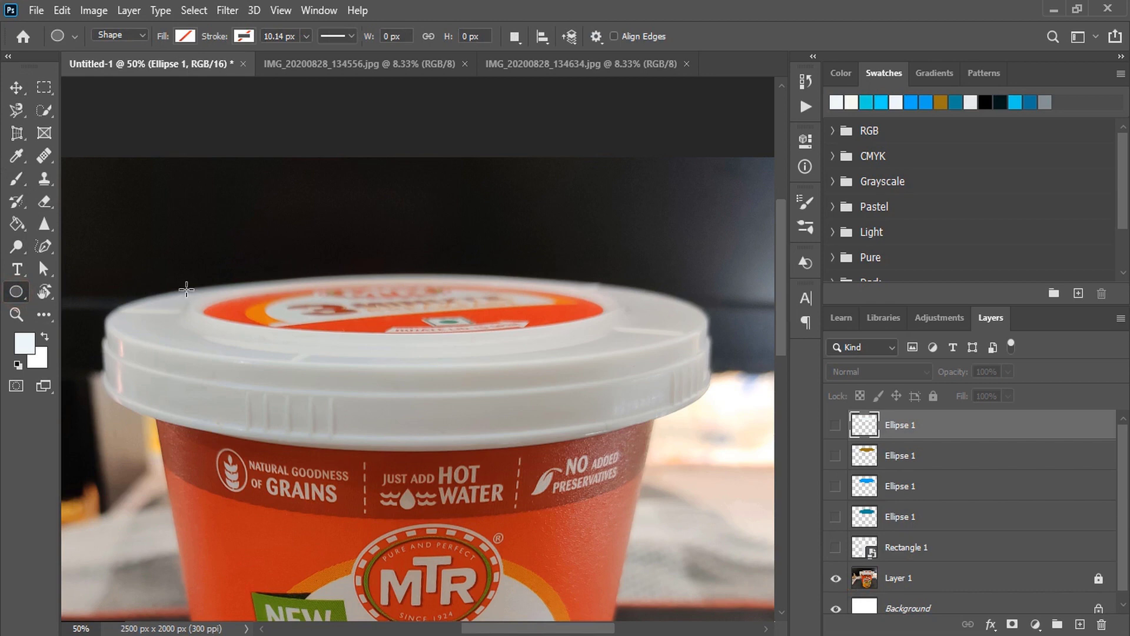
left_click_drag(196, 289, 626, 335)
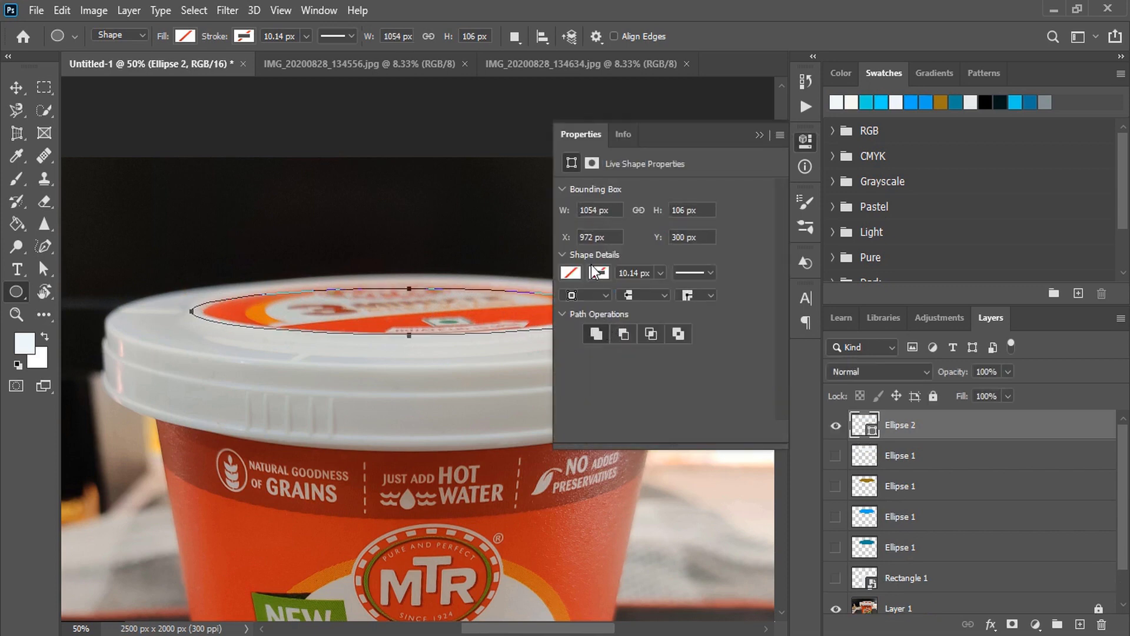
left_click(571, 272)
left_click(574, 366)
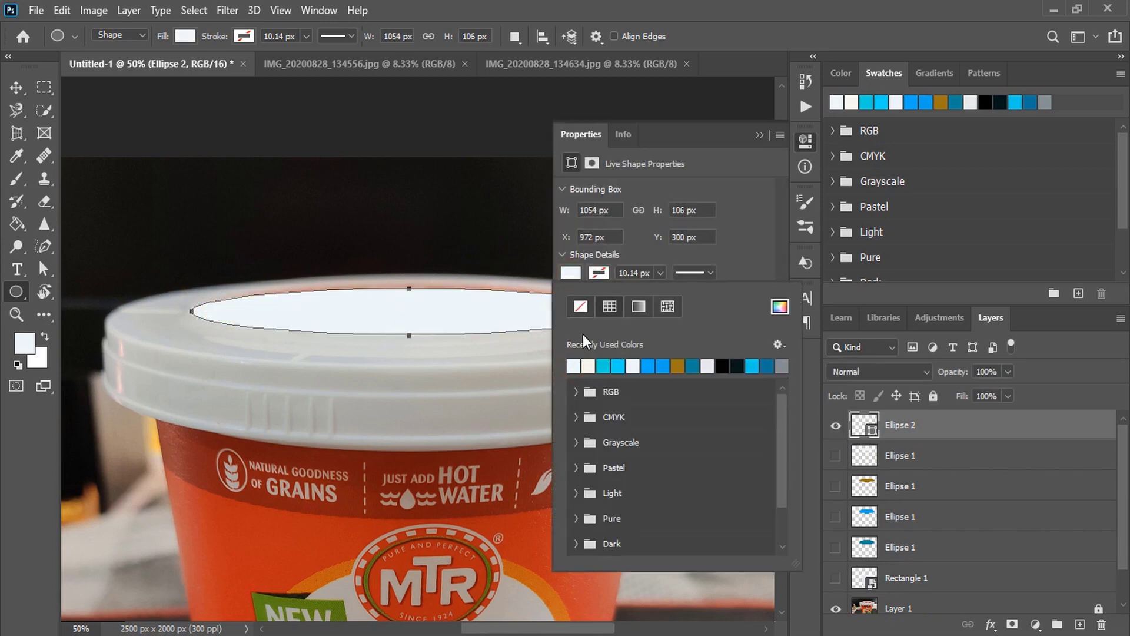
left_click(767, 136)
key("v")
left_click(536, 177)
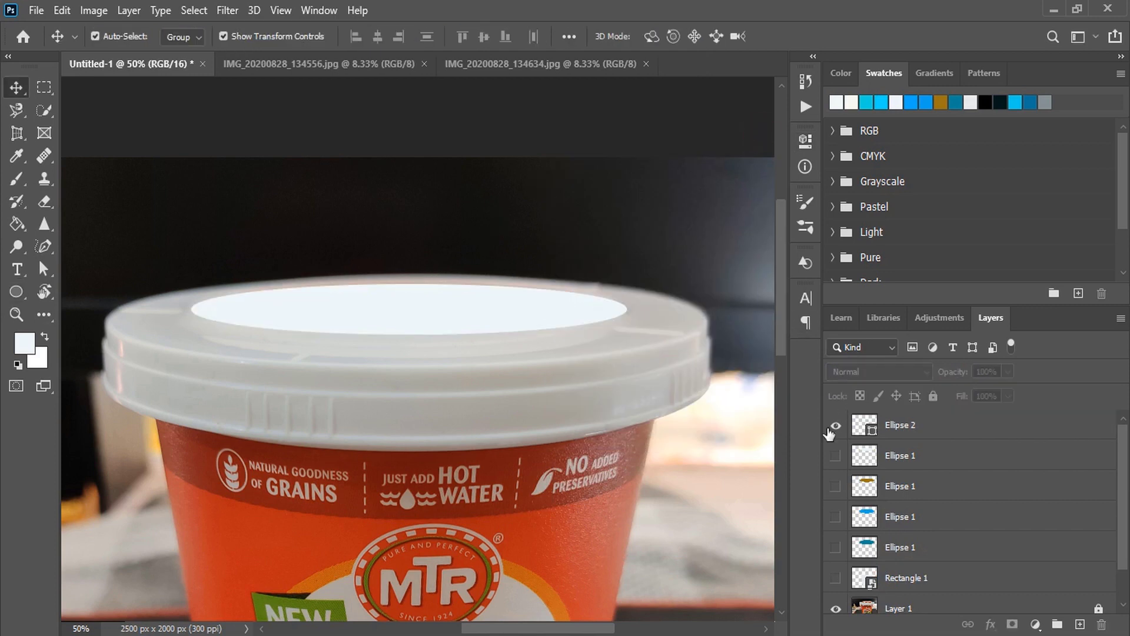
Compare the new label ellipse with the near-white lid-top ellipse by toggling the lid-top layer's visibility.
left_click(834, 457)
left_click(835, 457)
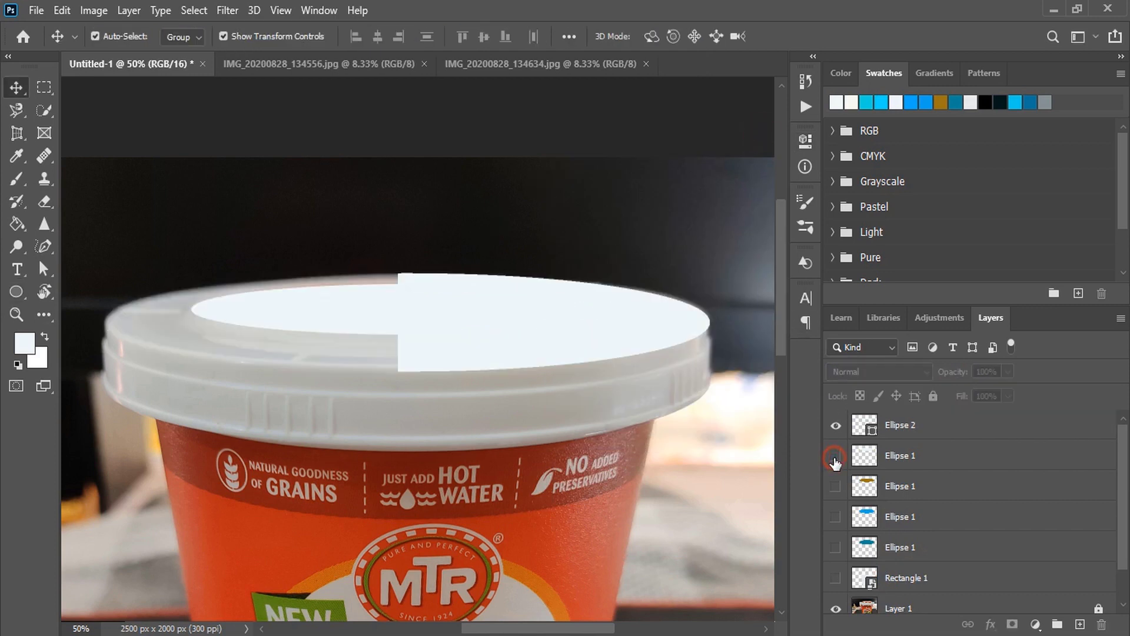
left_click(834, 457)
left_click(835, 457)
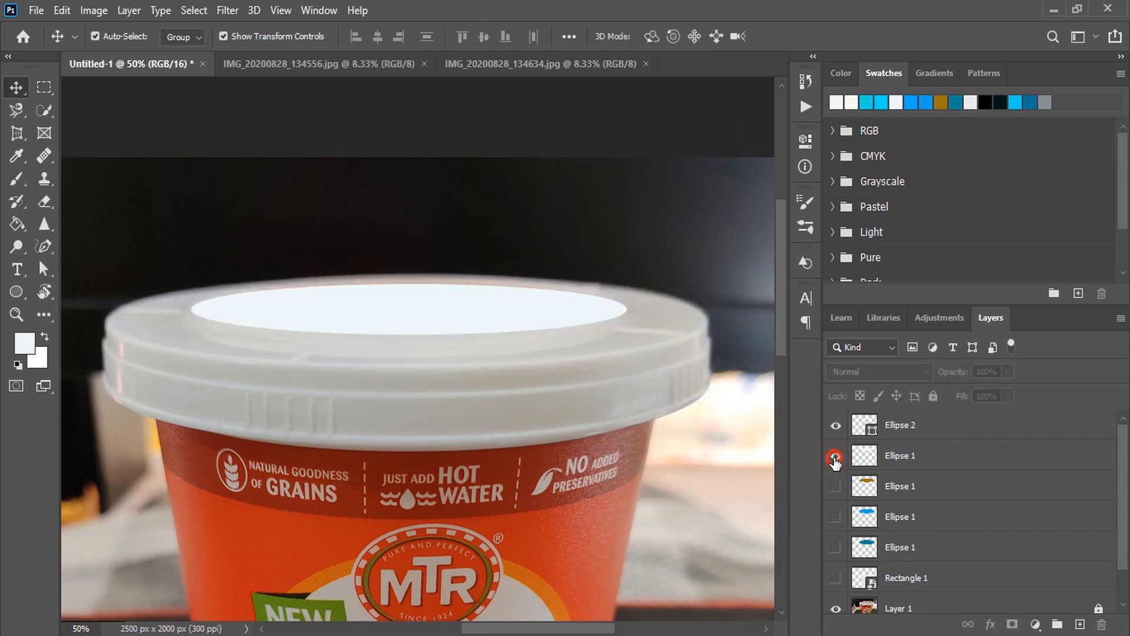
Hide the near-white lid-top ellipse, then copy the label ellipse and paste the copy in place.
left_click(835, 456)
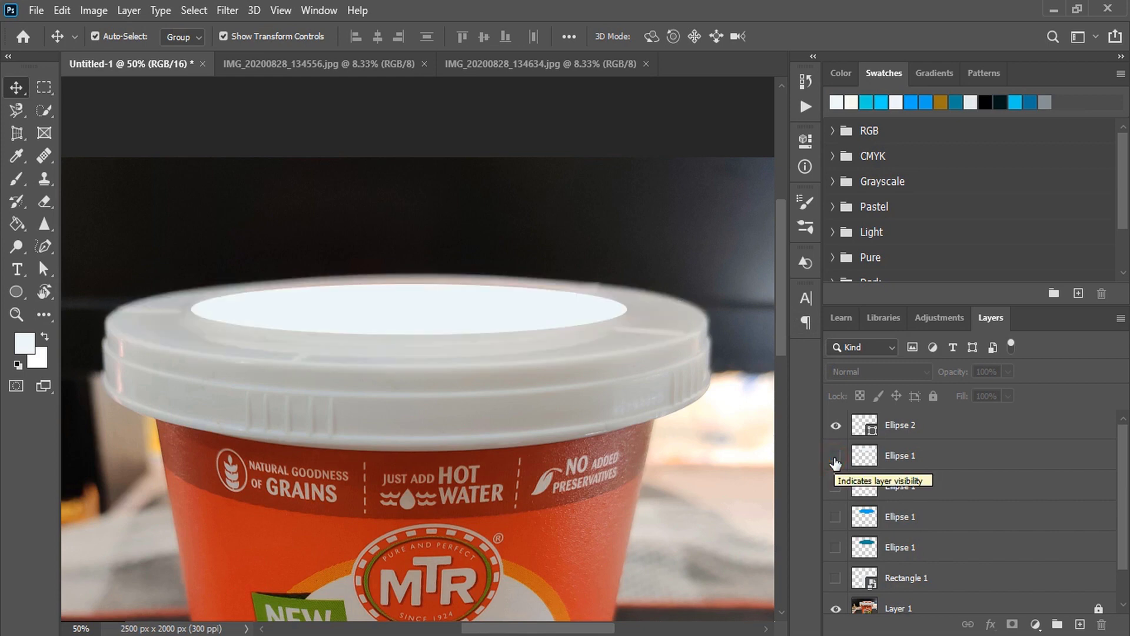
left_click(383, 317)
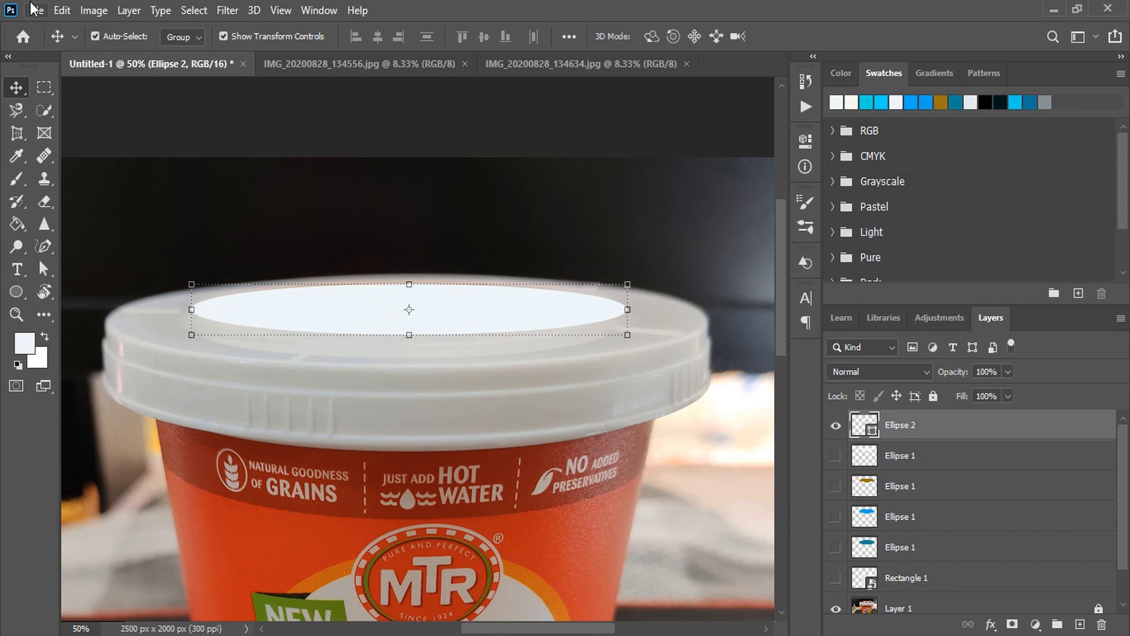
left_click(61, 10)
left_click(112, 130)
left_click(62, 10)
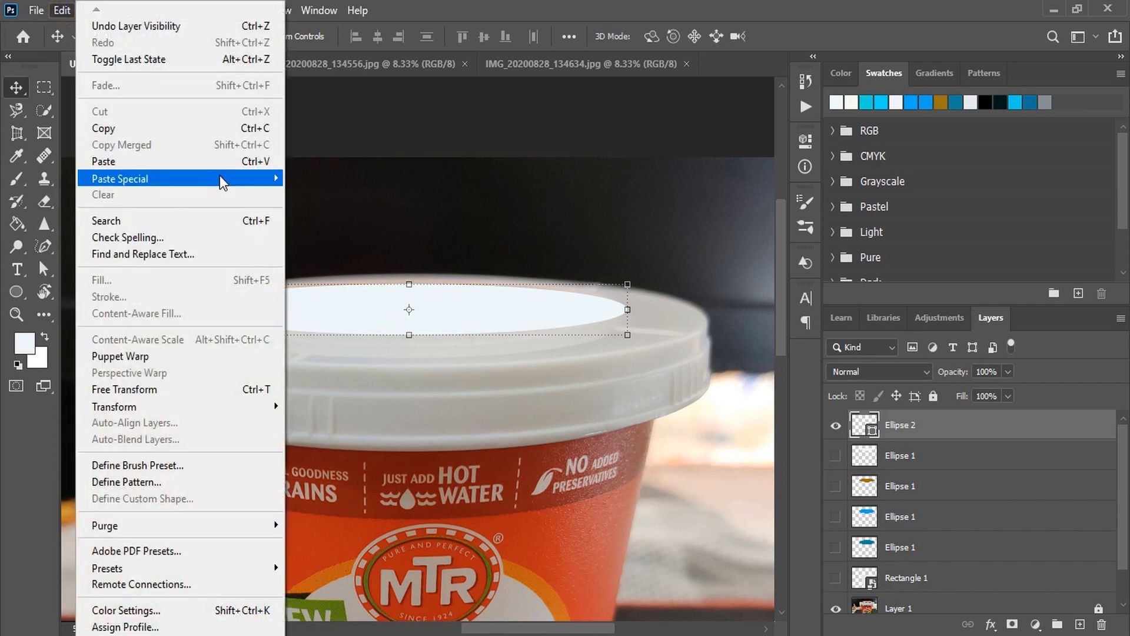
mouse_move(220, 178)
left_click(353, 196)
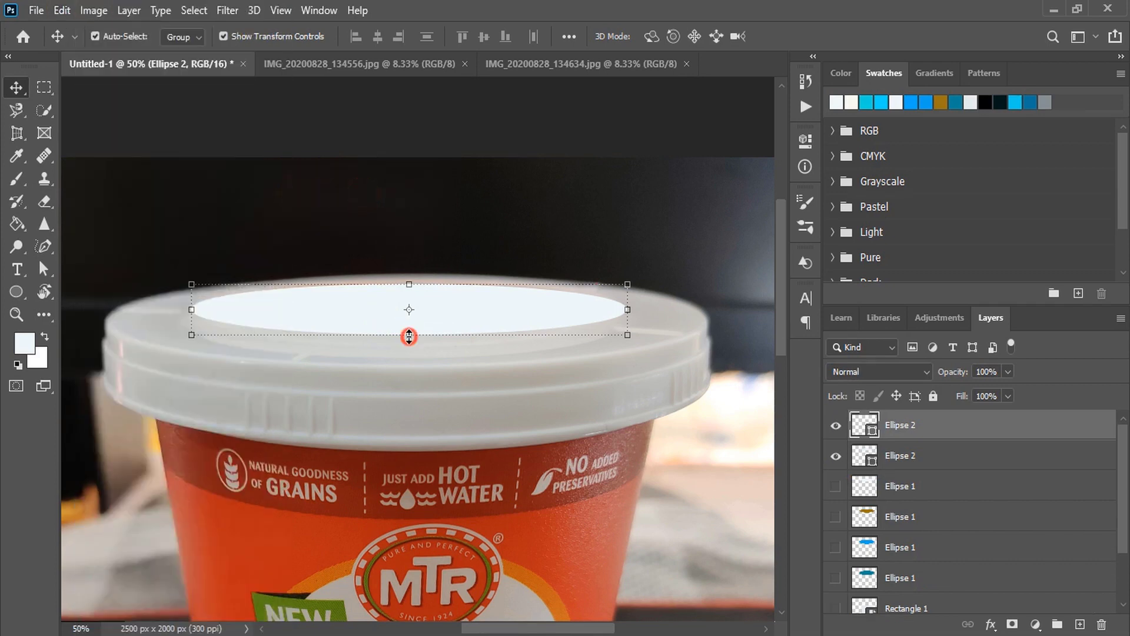
Stretch the copied label ellipse to about 105.5% width and 162% height to cover the raised centre of the lid.
left_click_drag(409, 336, 411, 357)
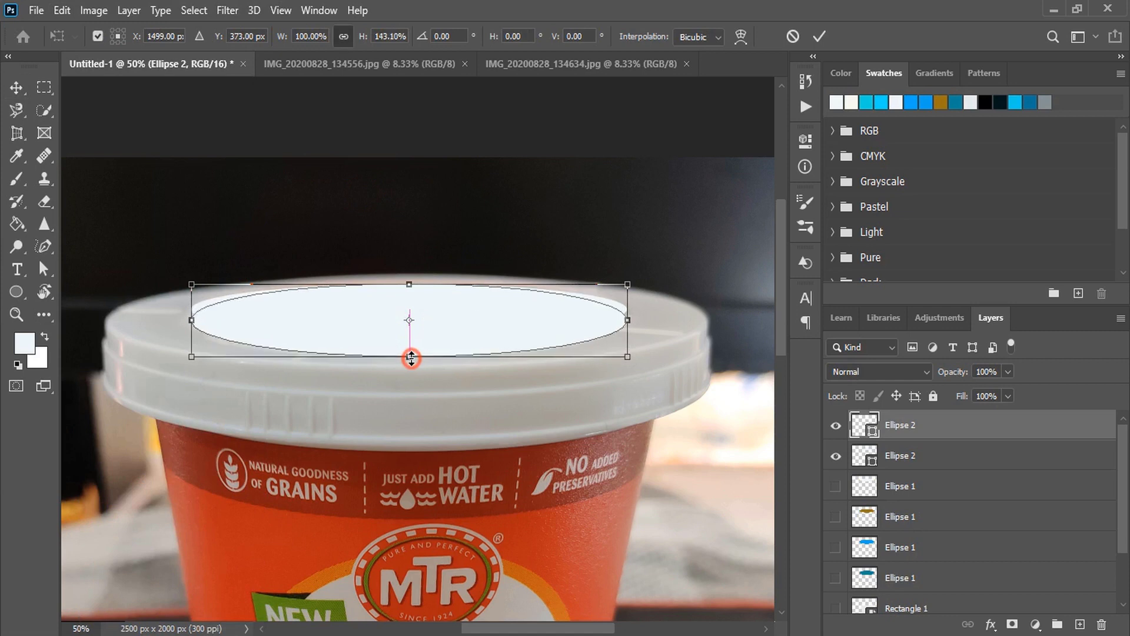
left_click_drag(409, 285, 409, 275)
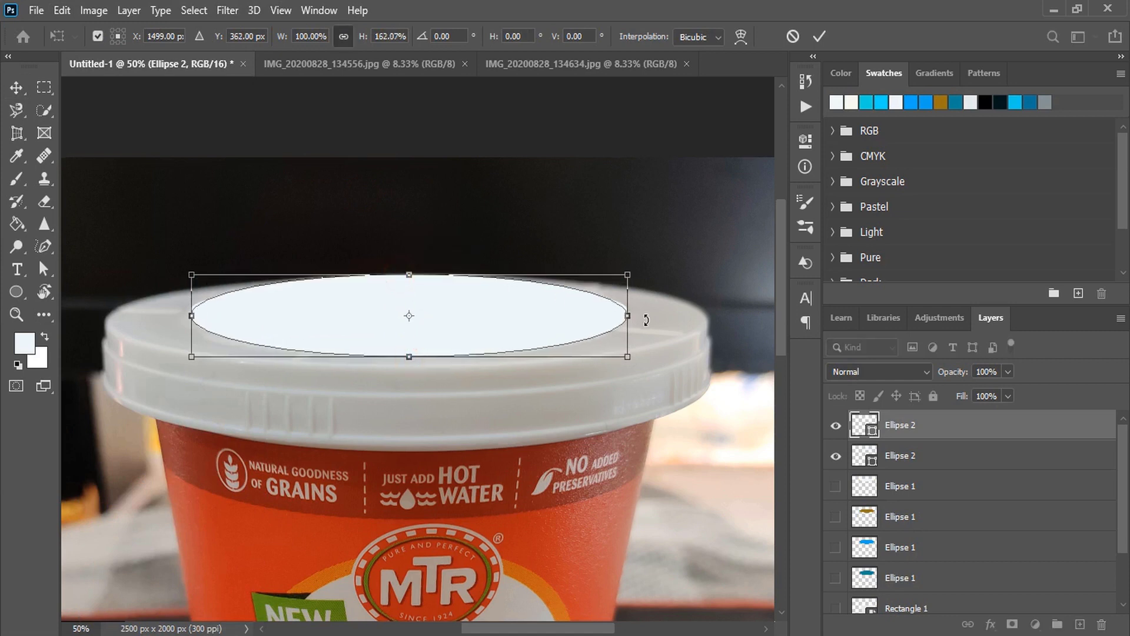
left_click_drag(190, 319, 179, 321)
left_click_drag(632, 317, 636, 316)
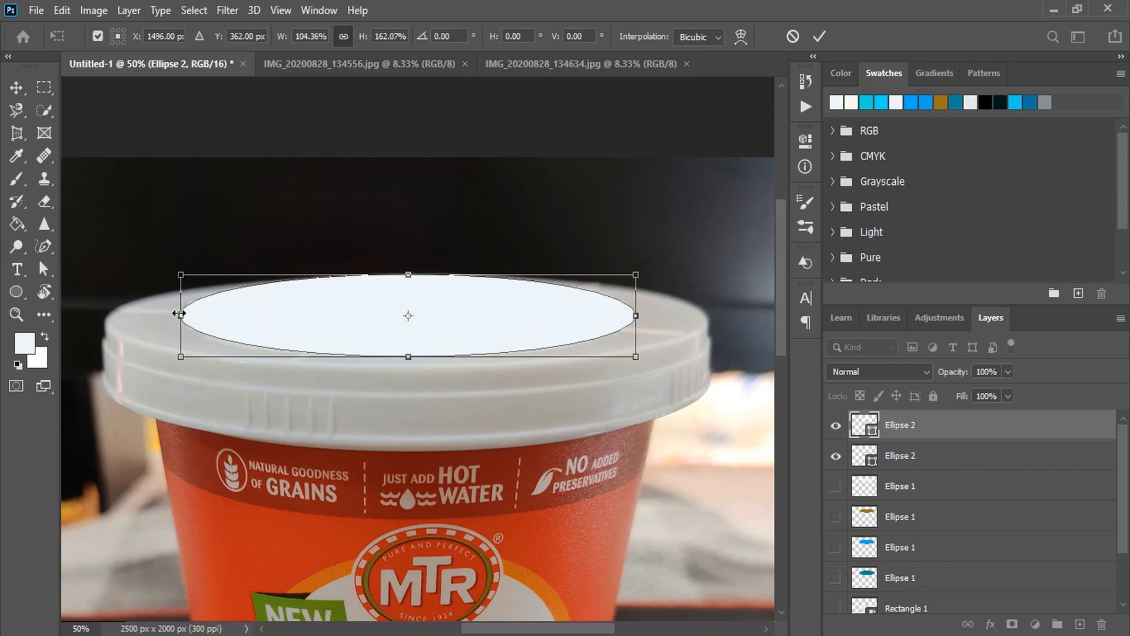
left_click_drag(176, 315, 171, 316)
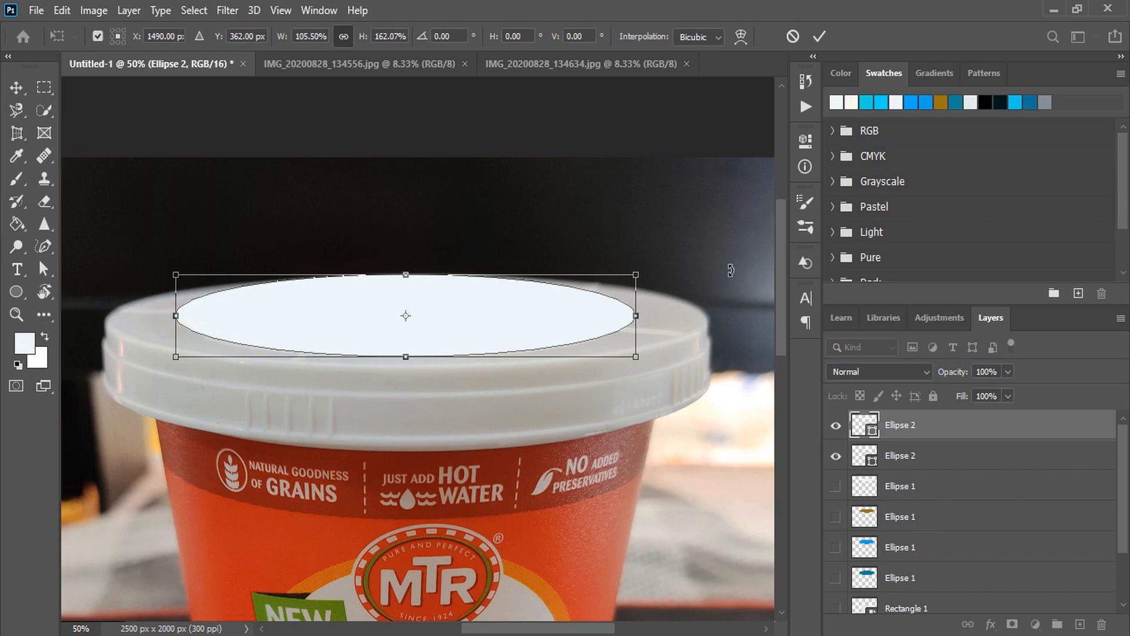
left_click(821, 37)
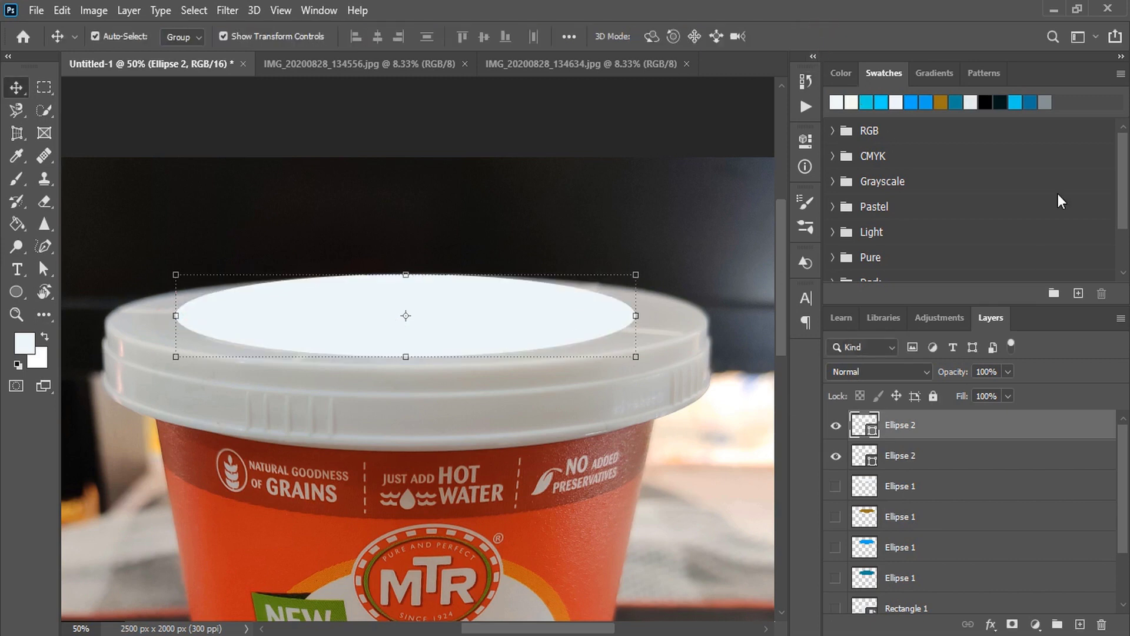
Recolour the enlarged ellipse dark teal and rasterize both Ellipse 2 layers.
left_click(954, 105)
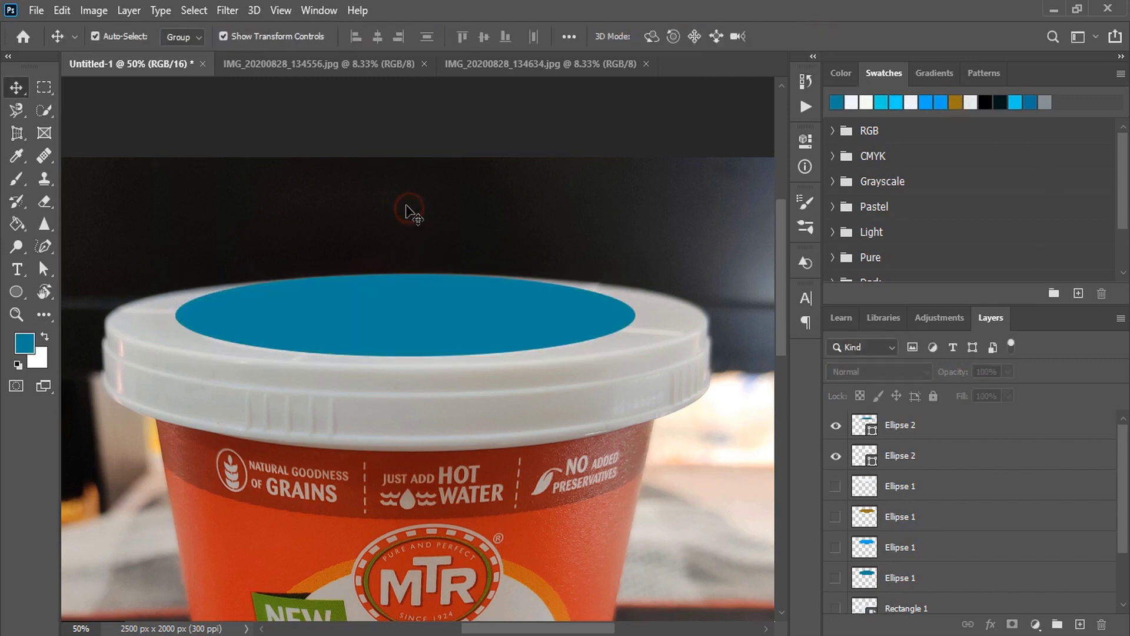
left_click(913, 467, "shift")
right_click(917, 447)
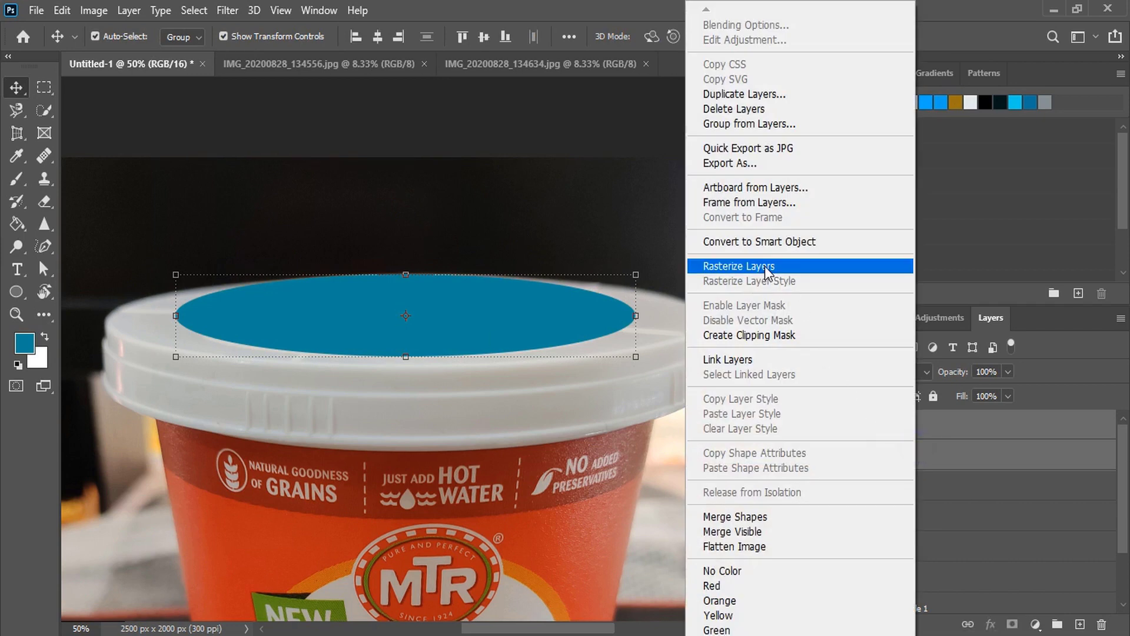
left_click(764, 266)
left_click(631, 207)
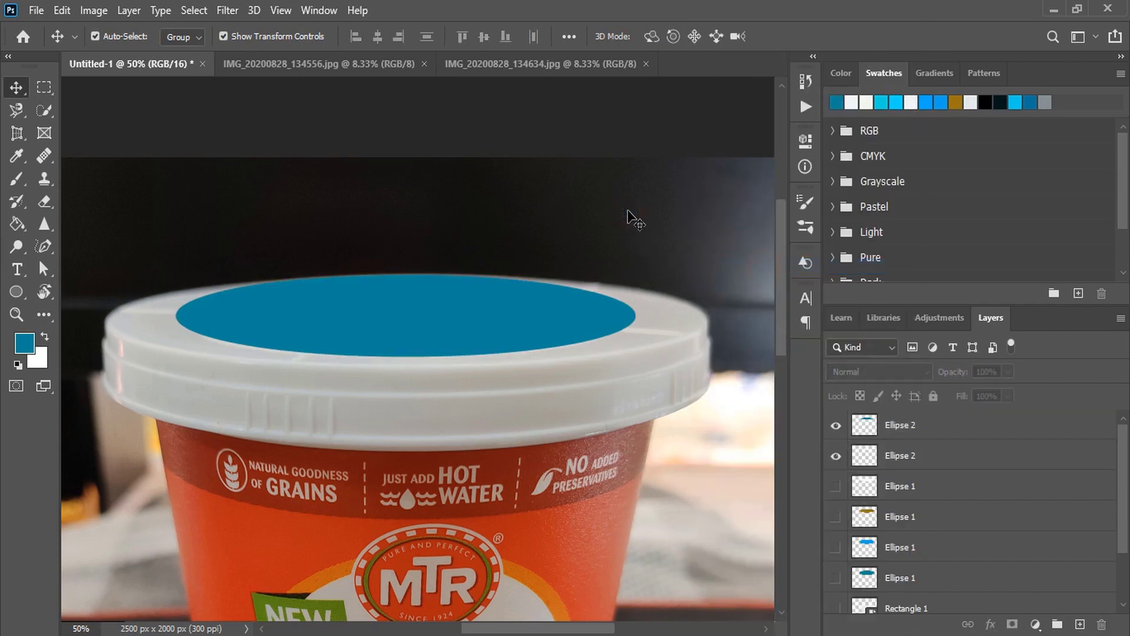
Show the four Ellipse 1 layers and the Rectangle 1 cup body layer again.
left_click(836, 486)
left_click(836, 516)
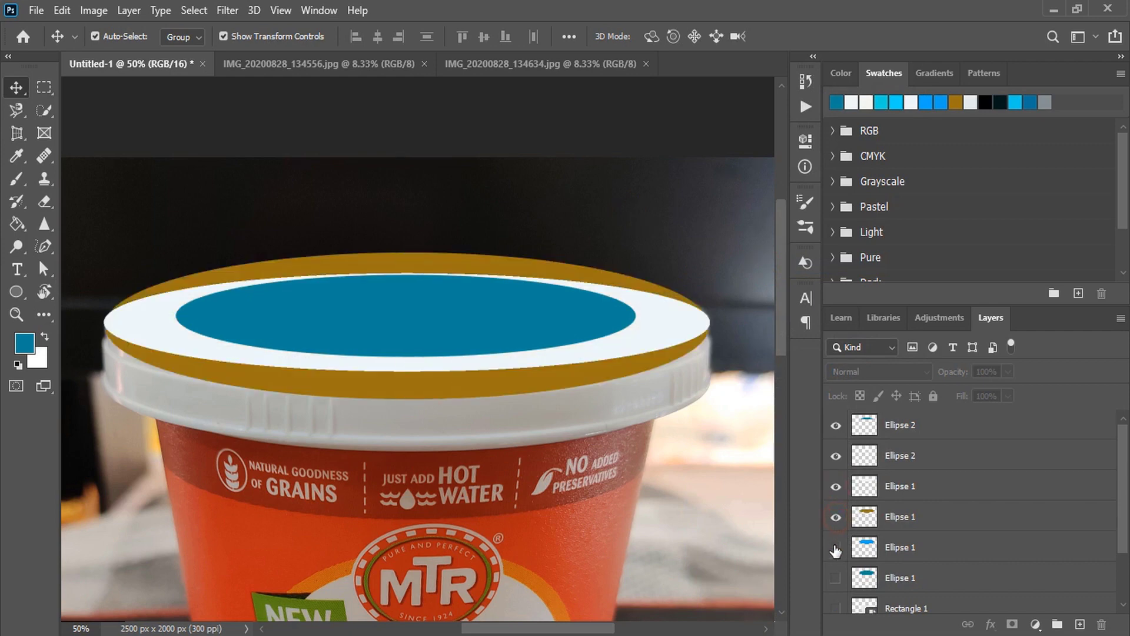
left_click(836, 548)
left_click(836, 578)
scroll(934, 532, "down", 1)
left_click(836, 548)
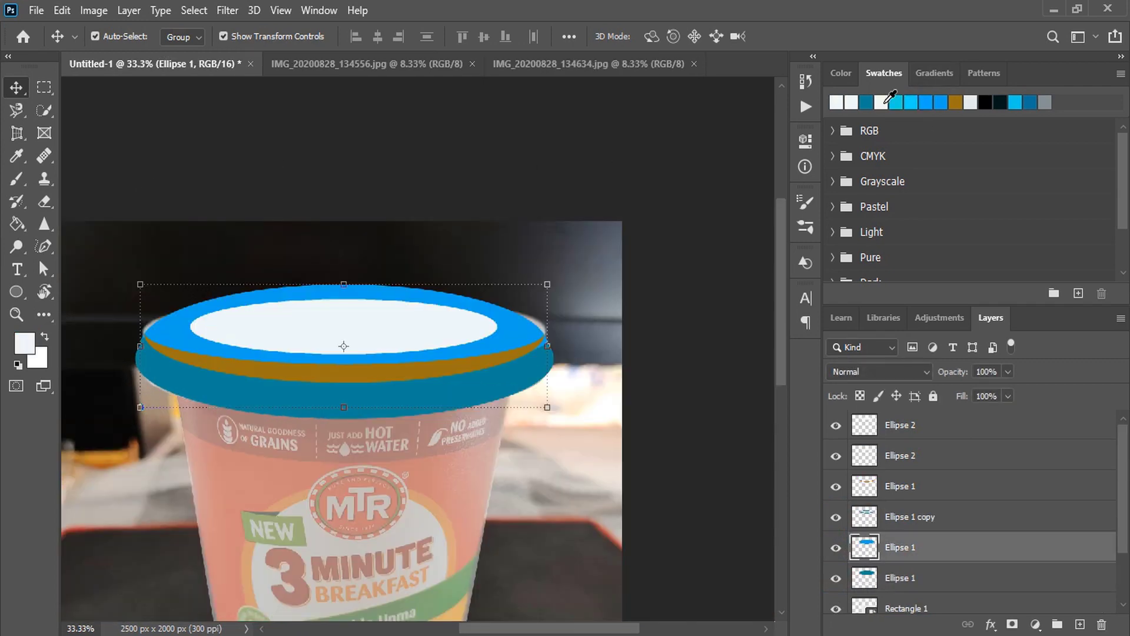
Fill the light-blue lid ellipse with off-white and the inner lid ellipse with light grey using the Paint Bucket.
key("g")
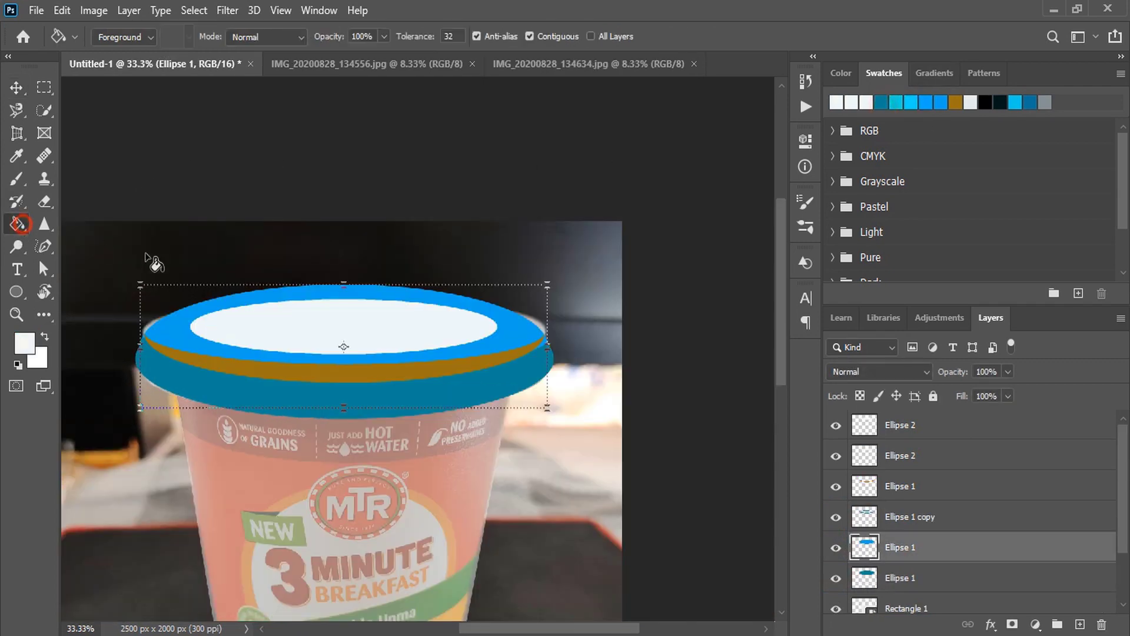
left_click(174, 330)
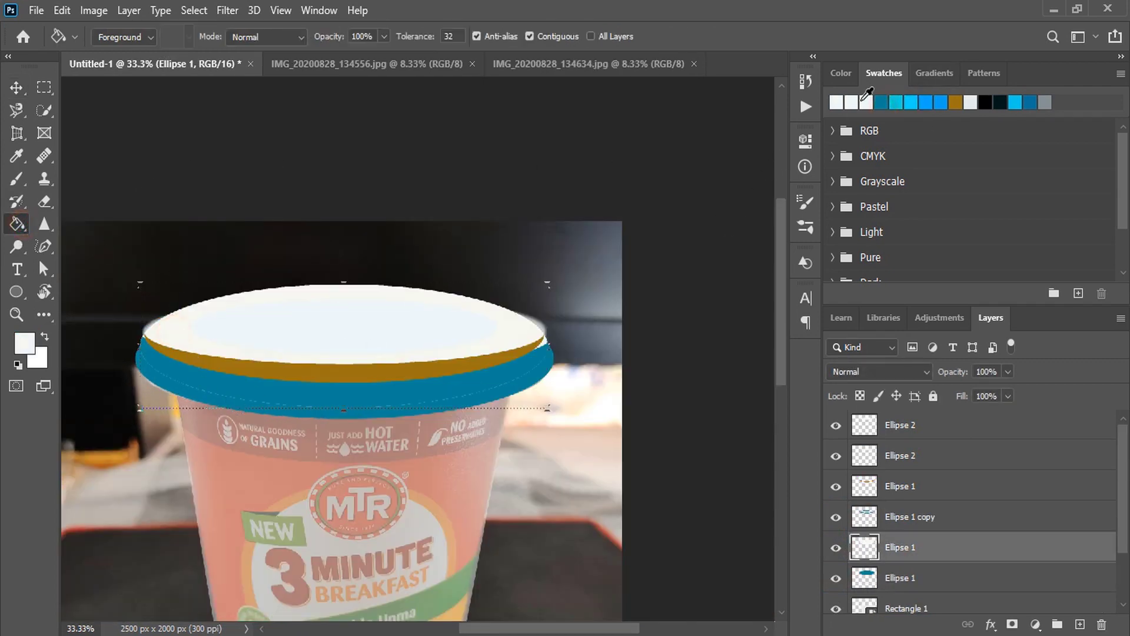
left_click(840, 73)
left_click(868, 132)
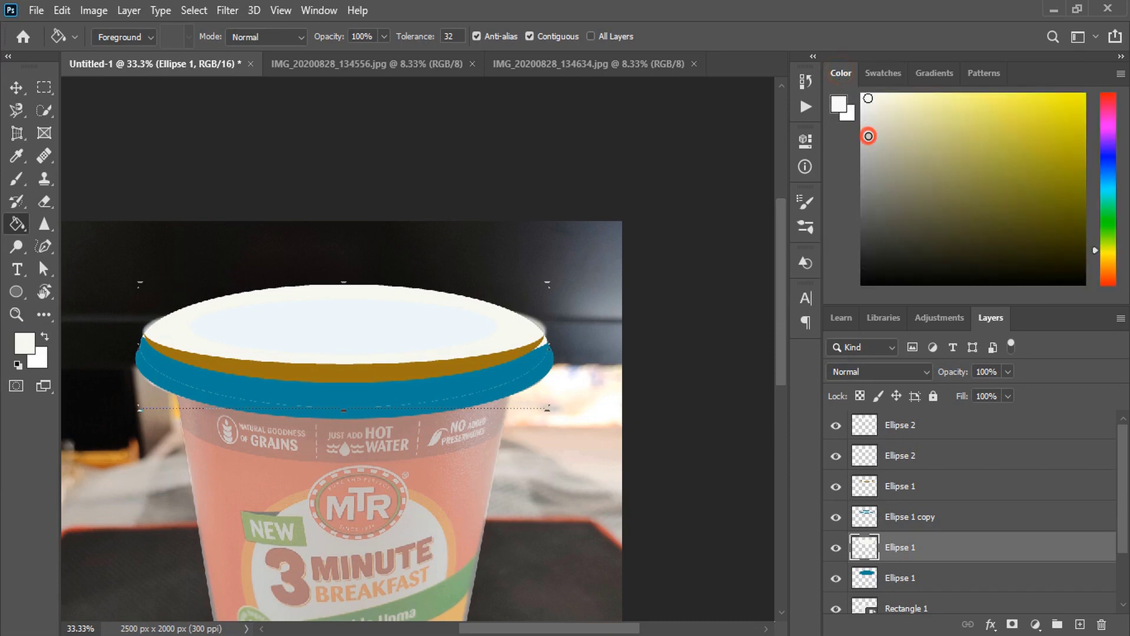
left_click(483, 326)
left_click(479, 340)
Select the Ellipse 1 copy layer and fill its teal lid band with light grey.
key("v")
left_click(367, 389)
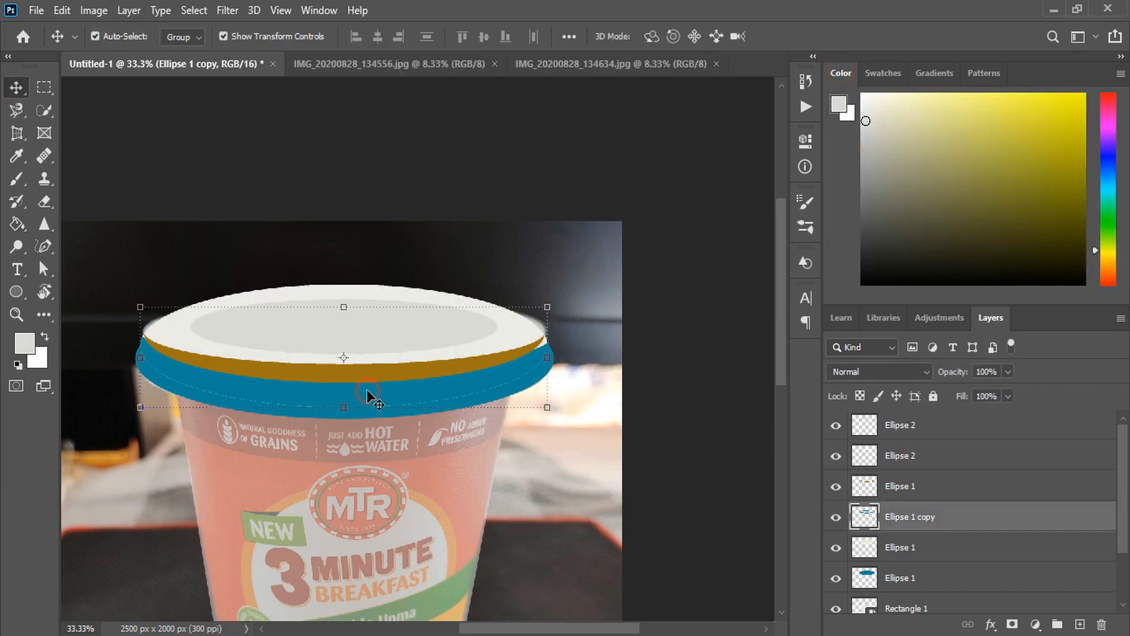
left_click(17, 224)
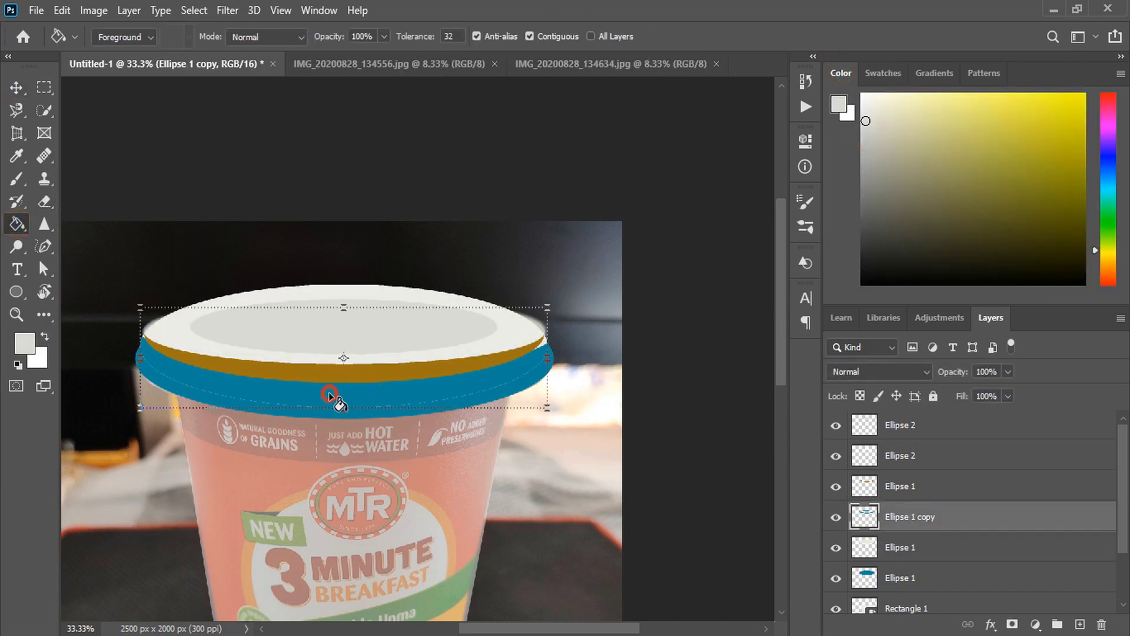
left_click(330, 396)
Apply the black-to-white Basics gradient to the brown ellipse below the lid top.
left_click(421, 371)
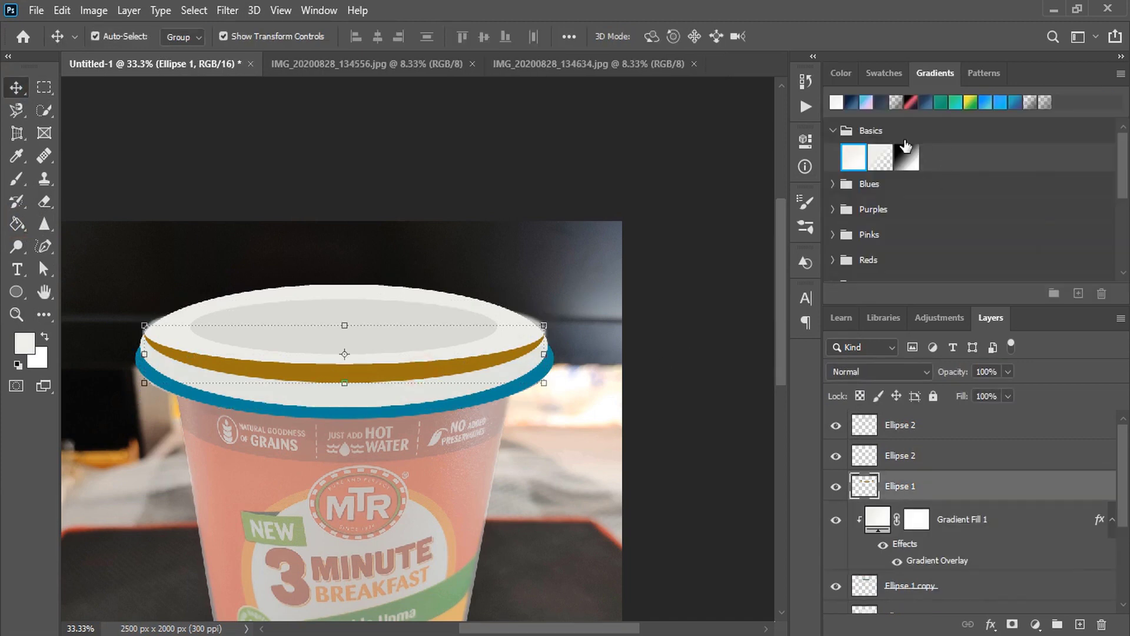
left_click(905, 157)
scroll(545, 373, "down", 1)
Give the teal ellipse along the lid's lower rim a gradient fill, settling on the near-white Basics gradient.
left_click(545, 374)
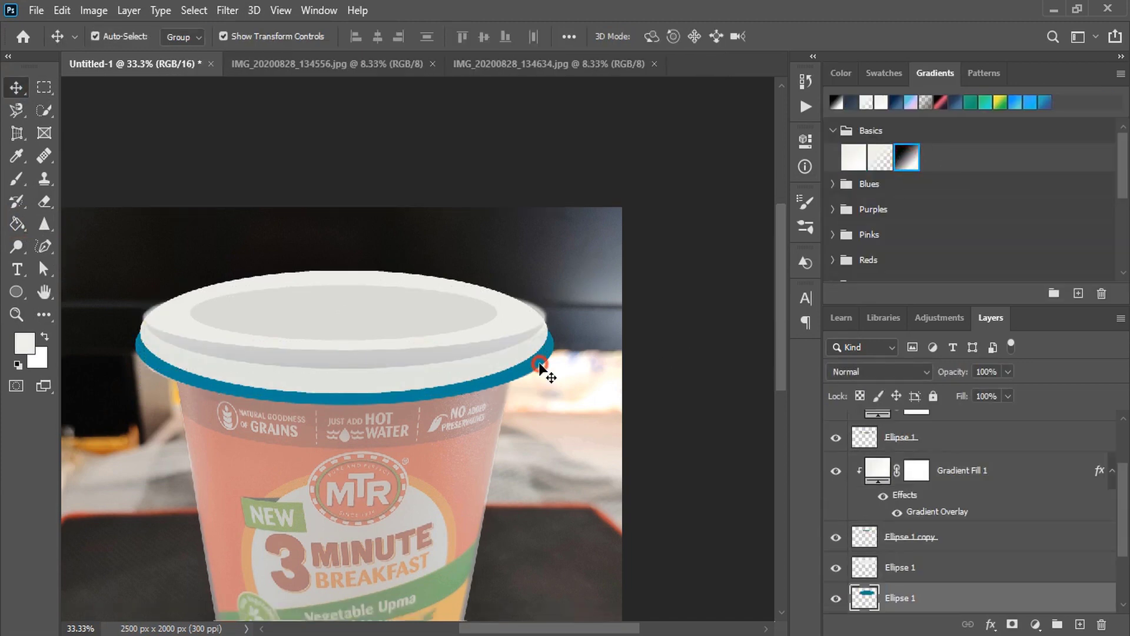
left_click(903, 158)
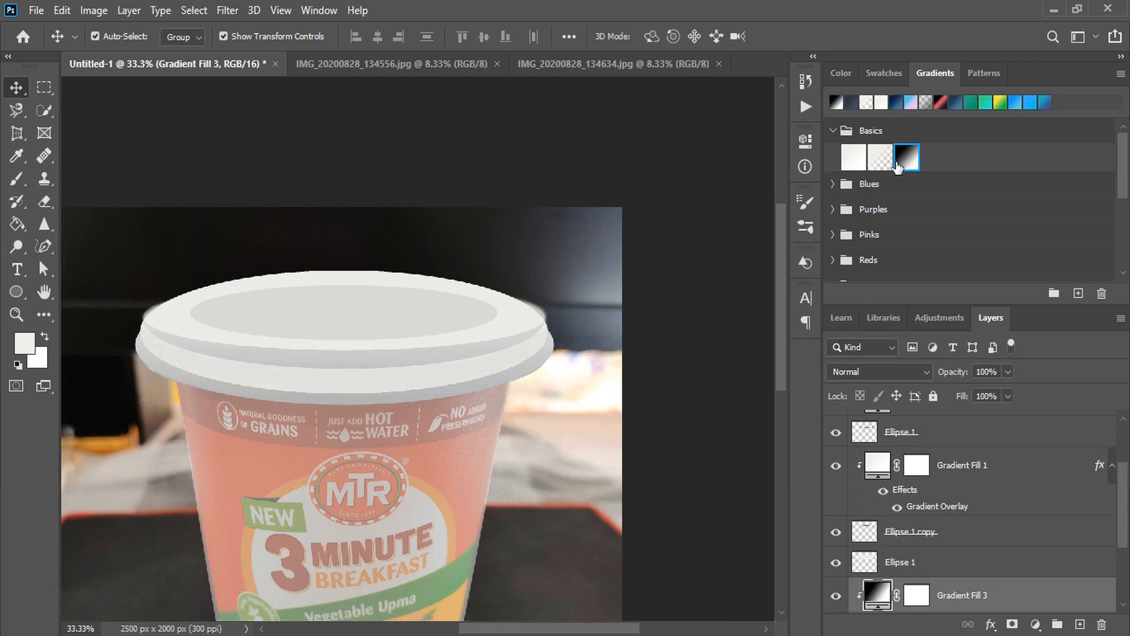
left_click(853, 157)
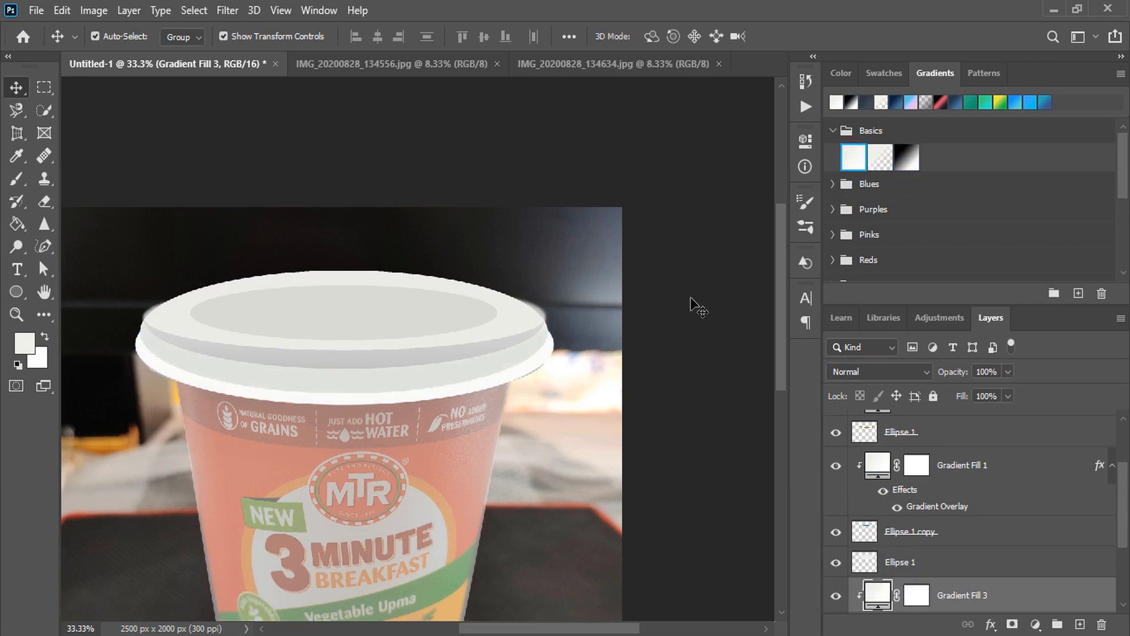
left_click(698, 306)
scroll(712, 406, "down", 1)
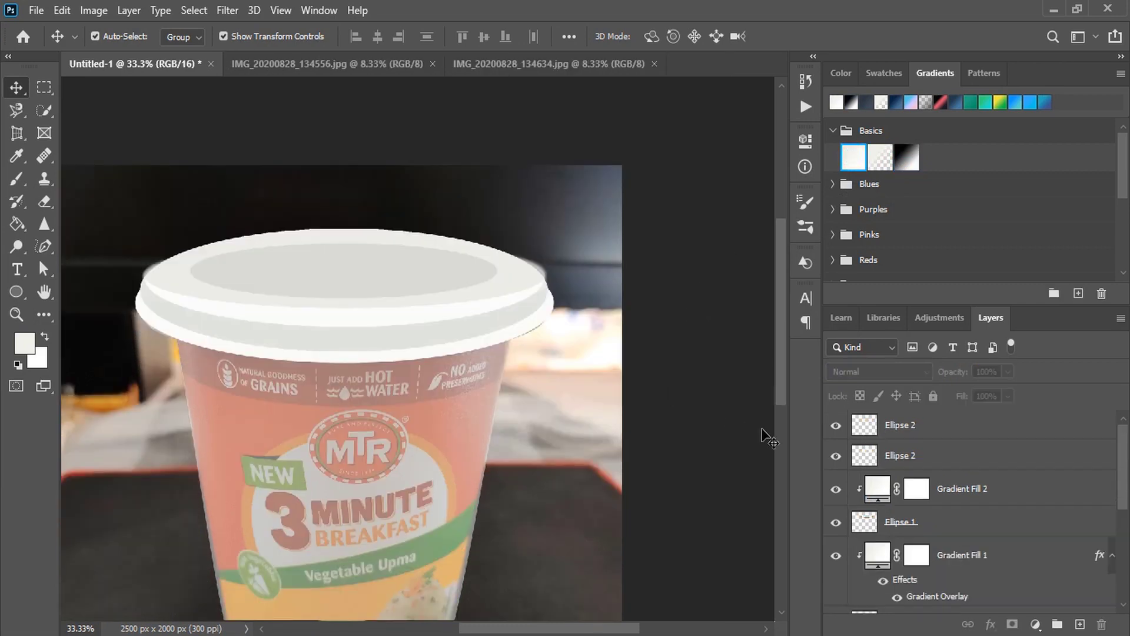
Hide the lid shape layers and draw a light-grey circle about 741 x 741 px across the lid.
left_click(835, 425)
left_click(835, 457)
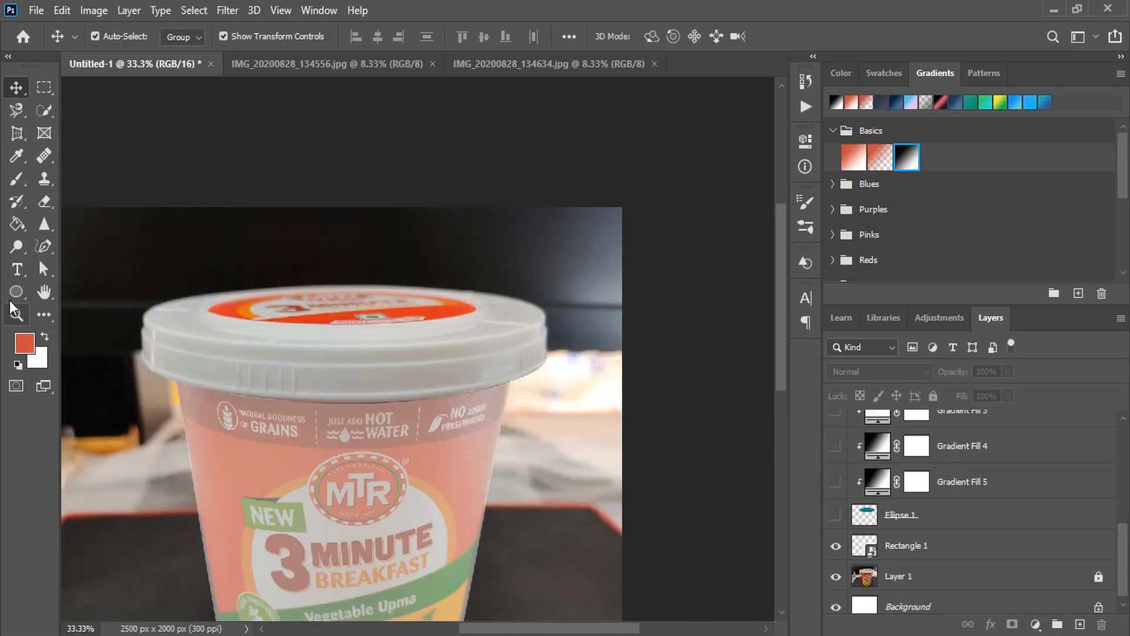
left_click(16, 291)
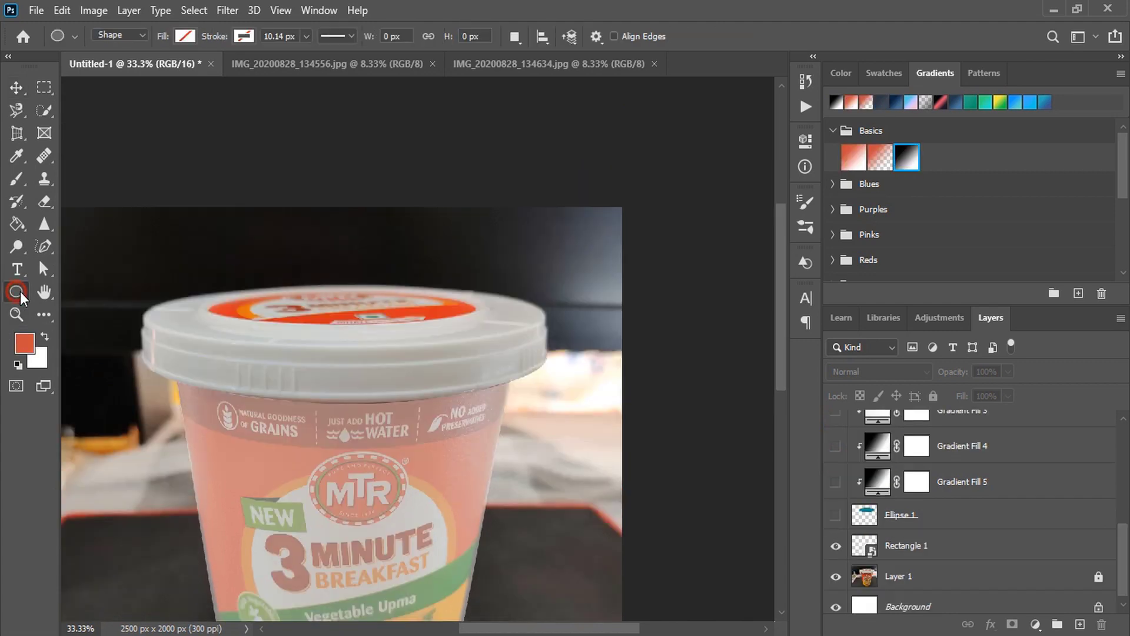
left_click_drag(278, 267, 547, 482)
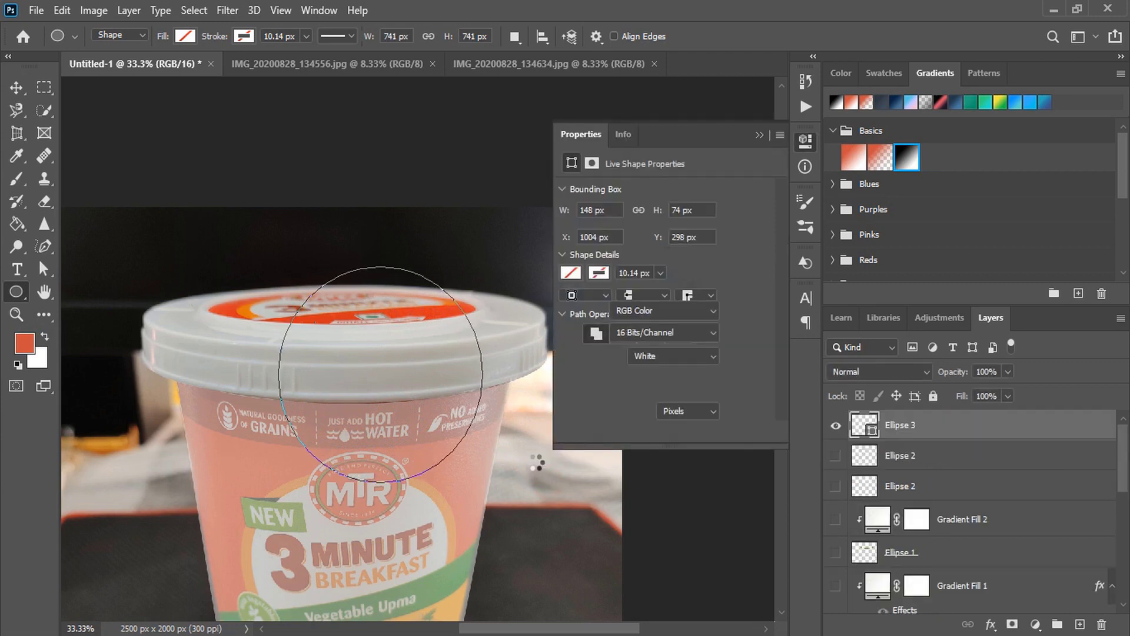
left_click(569, 273)
left_click(597, 362)
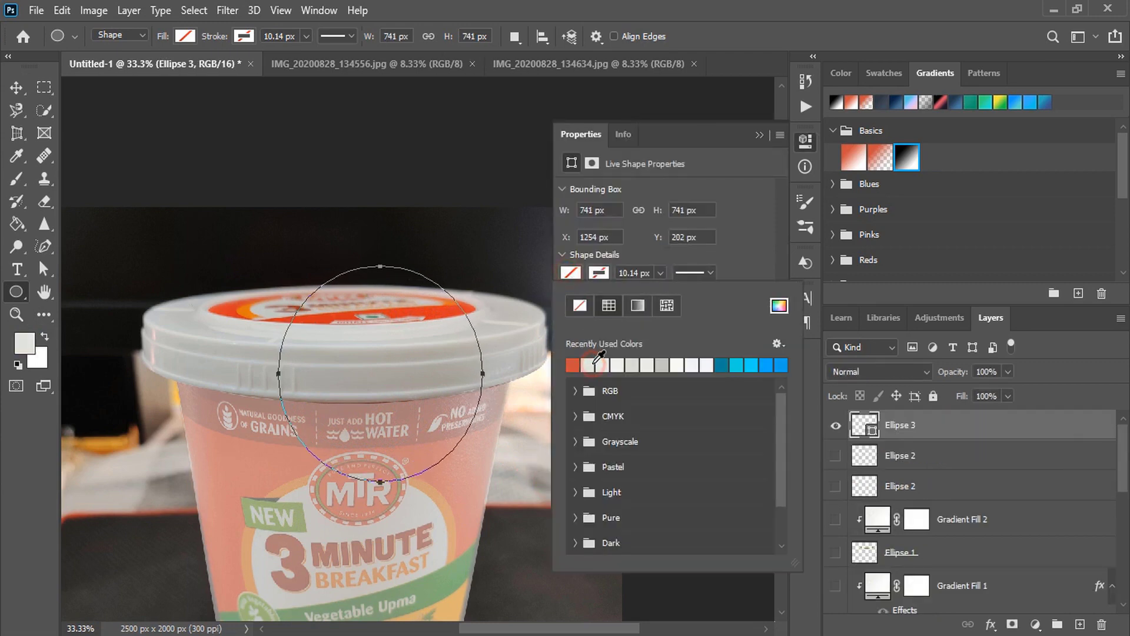
left_click(759, 135)
left_click(759, 135)
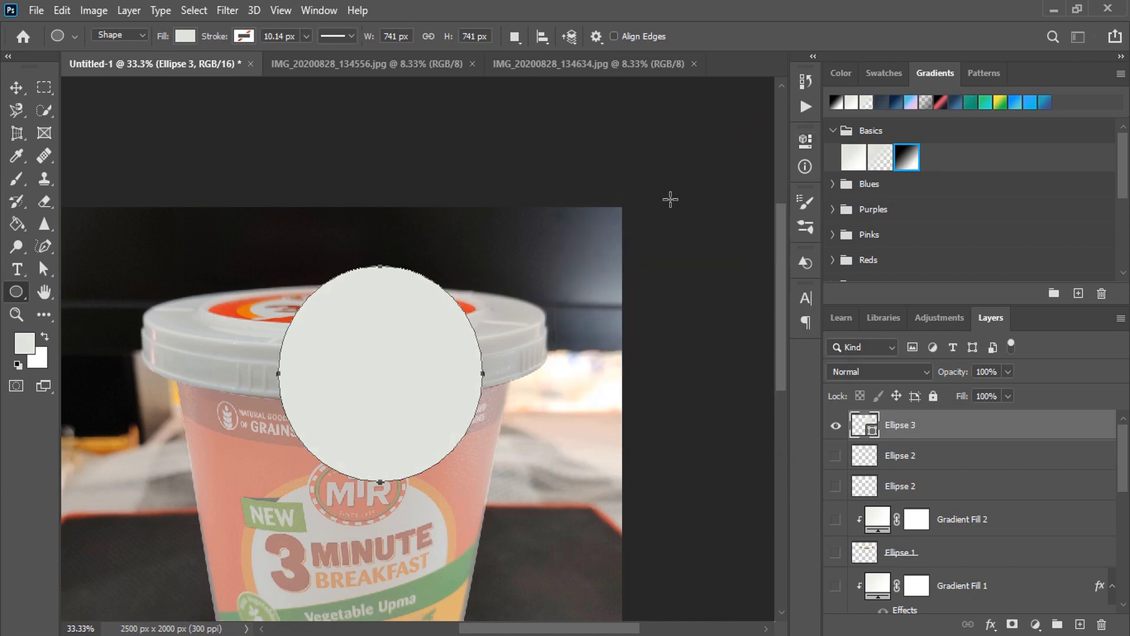
Centre the circle over the lid's printed label and convert its layer to a smart object.
left_click(16, 87)
left_click_drag(387, 330, 351, 300)
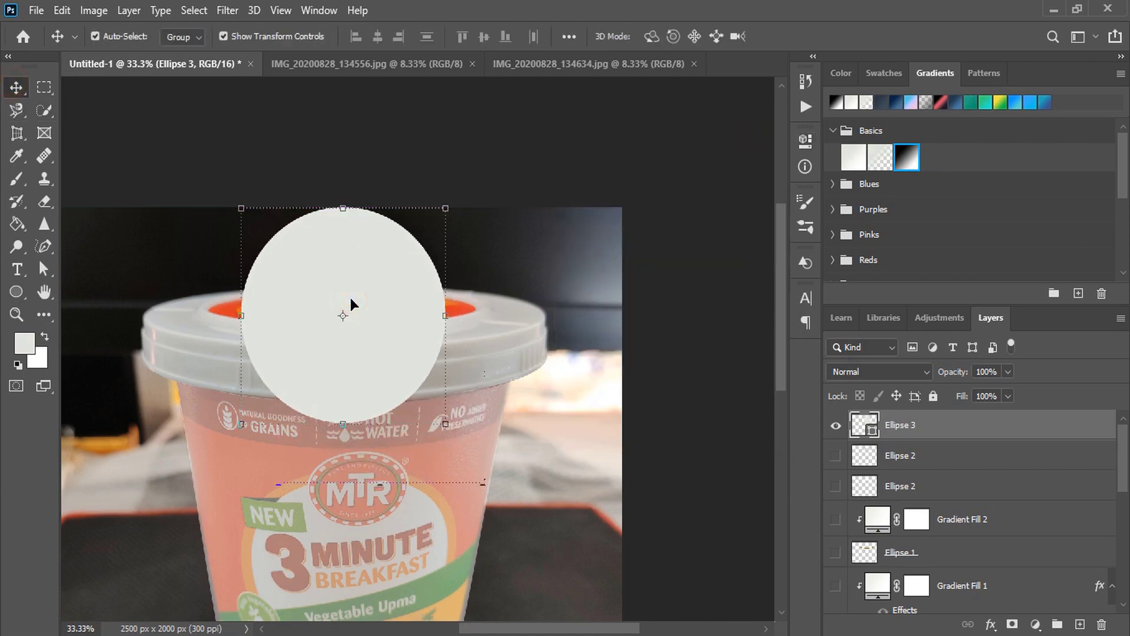
right_click(926, 425)
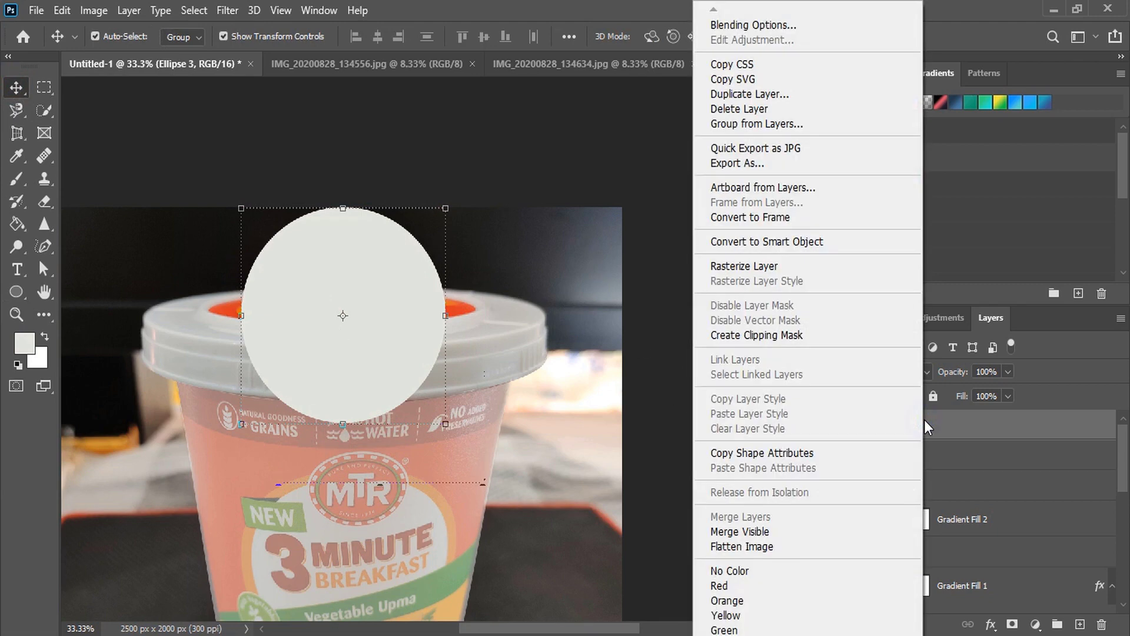
left_click(787, 243)
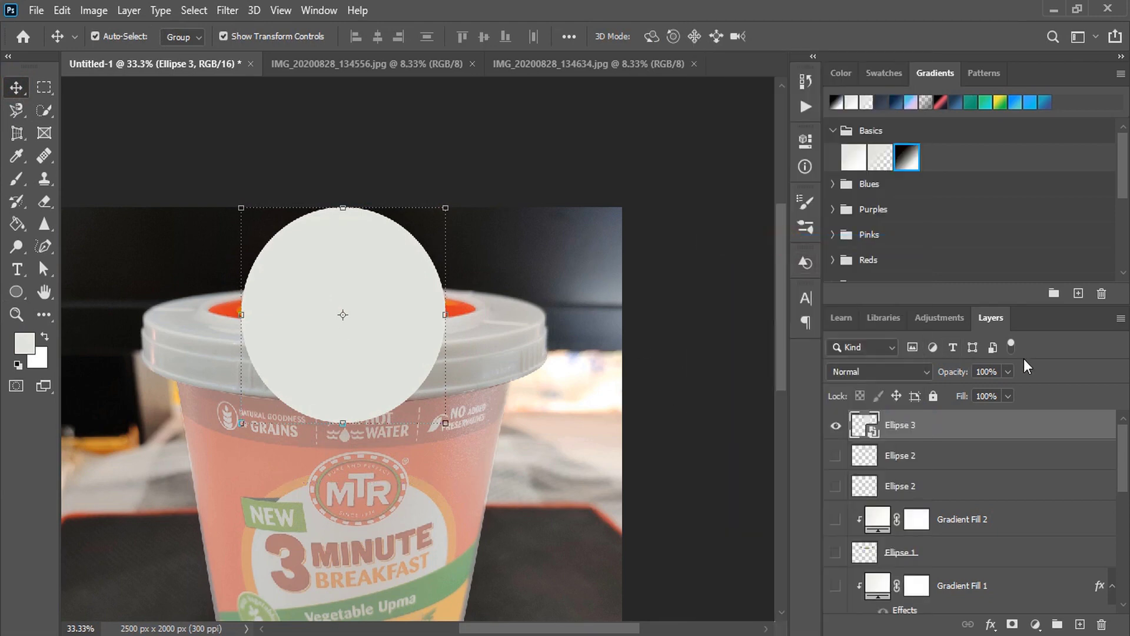
Lower the circle's opacity to 63% and flatten it to about 17.45% of its height over the lid's printed label.
left_click(1007, 371)
left_click_drag(989, 392, 981, 390)
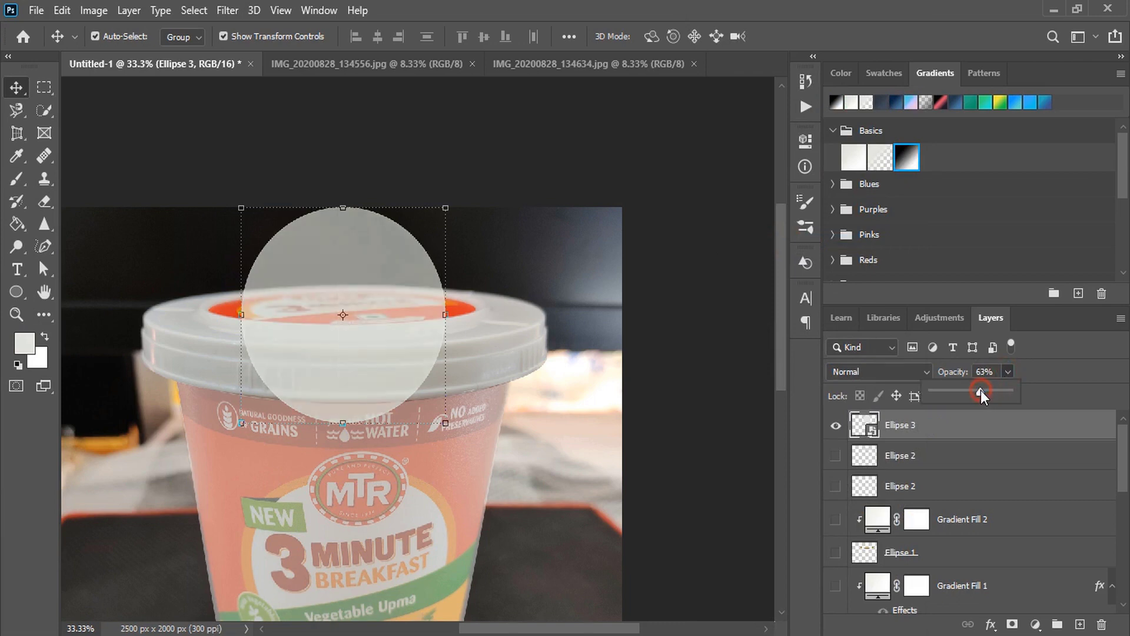
left_click(510, 182)
left_click(339, 284)
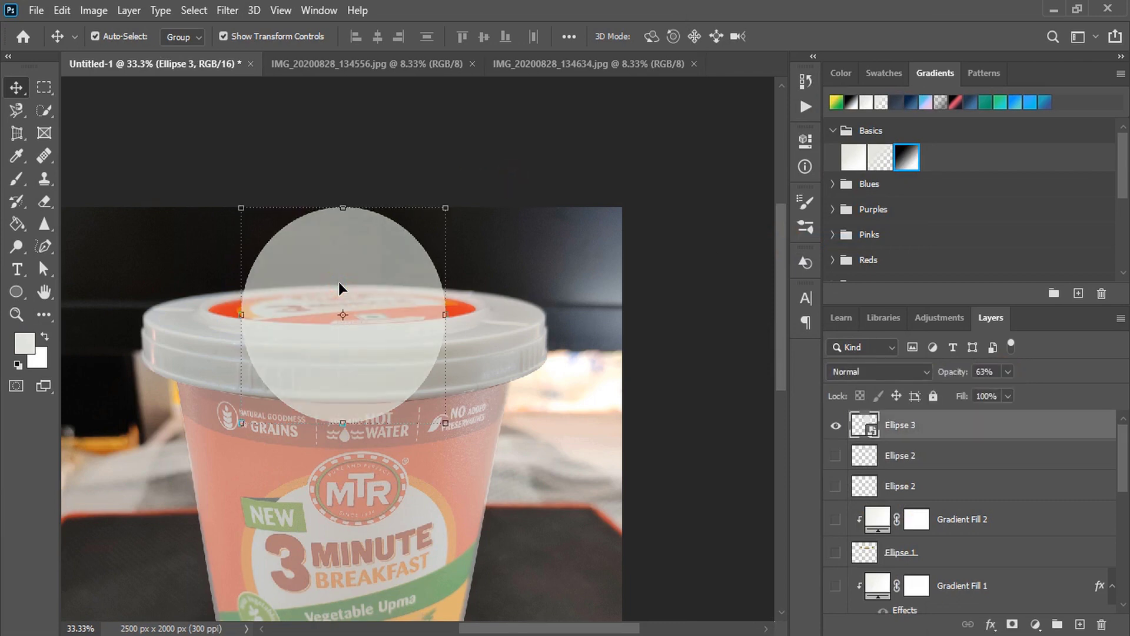
left_click_drag(343, 421, 342, 325)
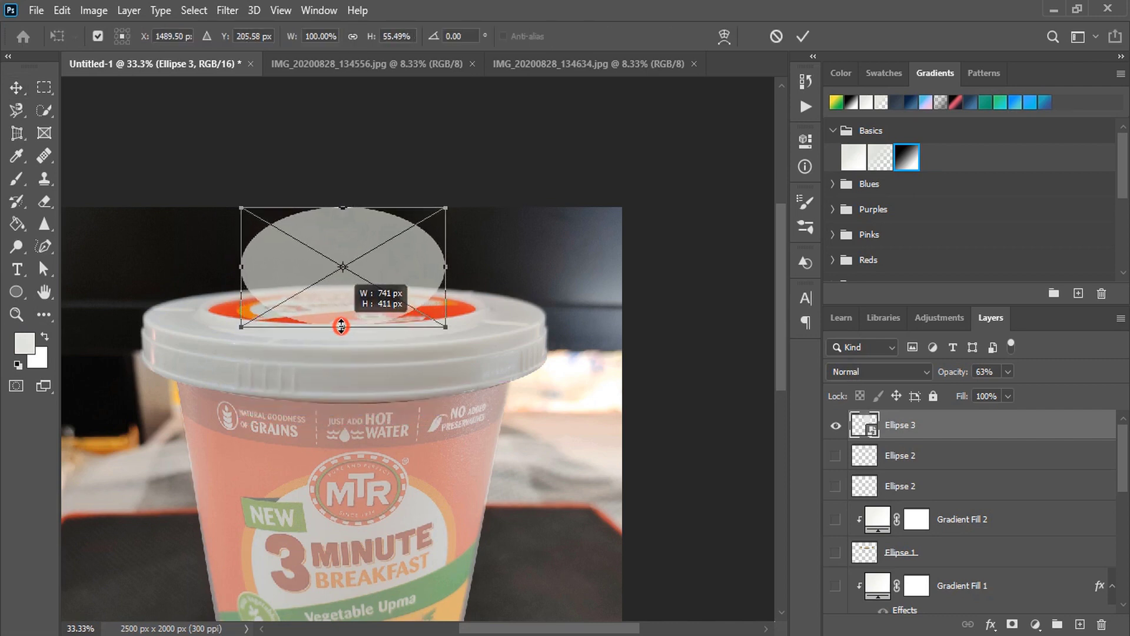
left_click_drag(343, 207, 346, 290)
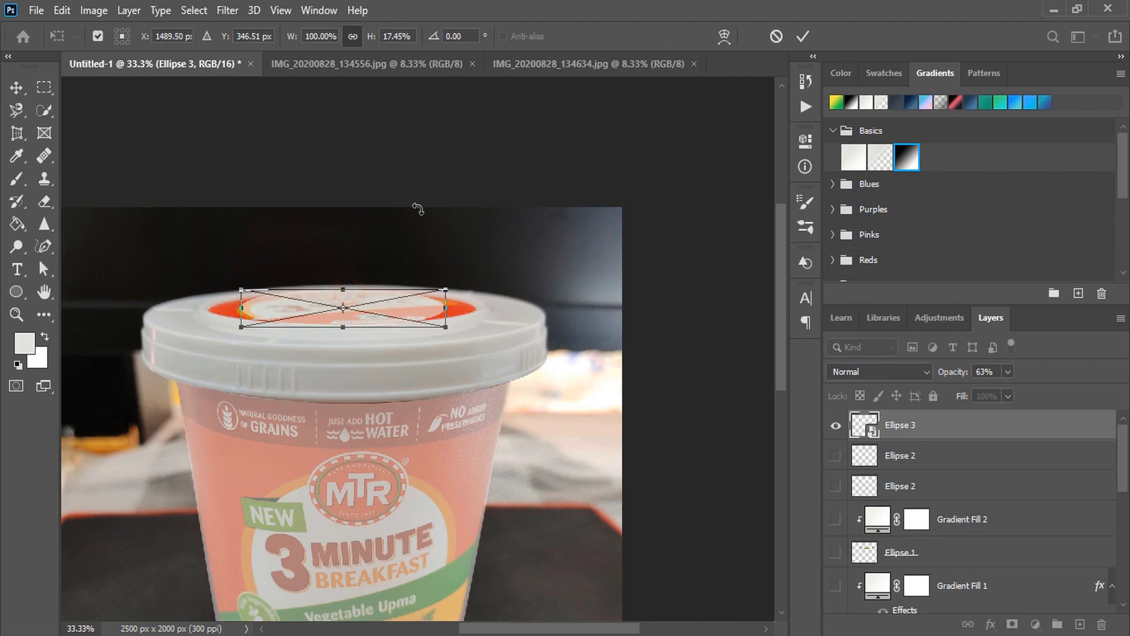
Widen the flattened circle to about 132.66% so it covers the printed lid label, and restore its opacity to 100%.
key("ctrl+plus")
left_click_drag(460, 290, 503, 289)
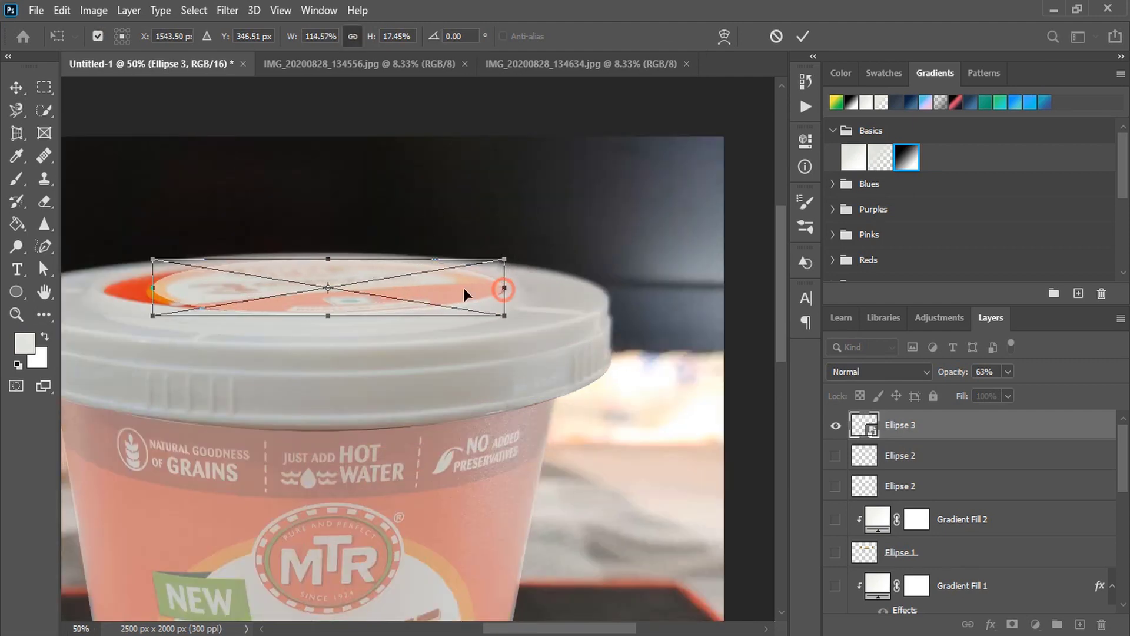
left_click_drag(153, 289, 101, 299)
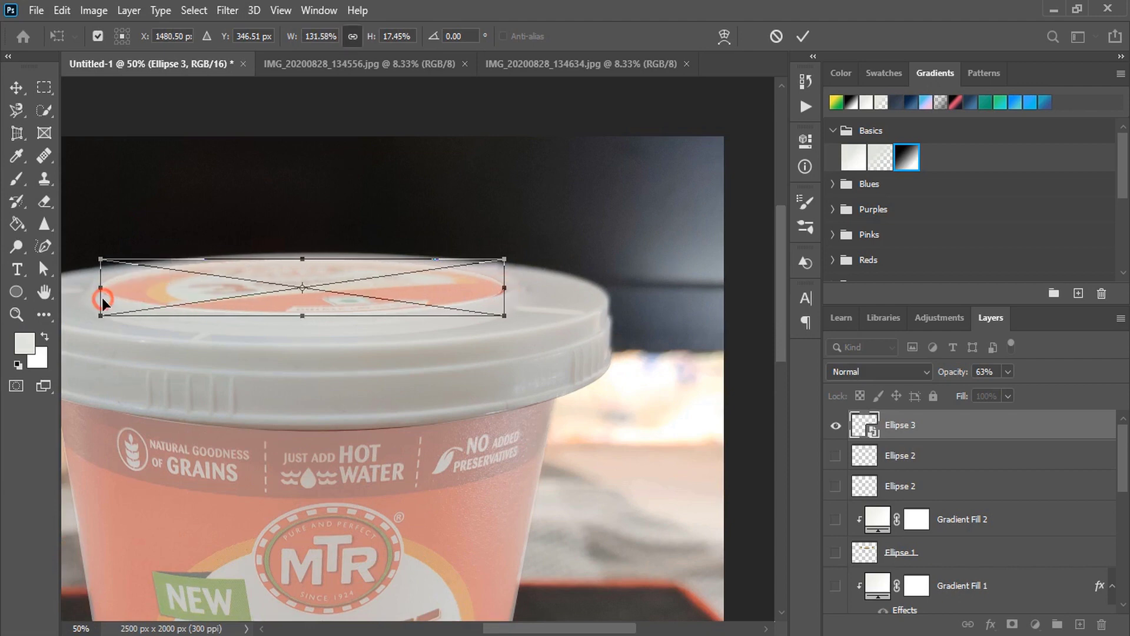
left_click_drag(504, 287, 507, 288)
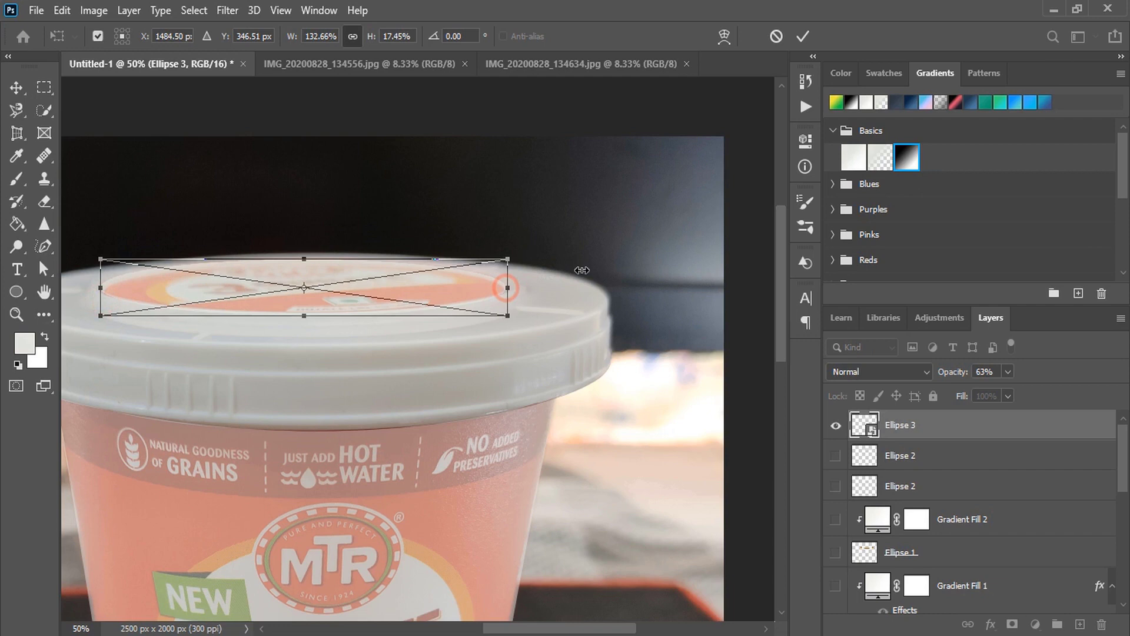
left_click(803, 36)
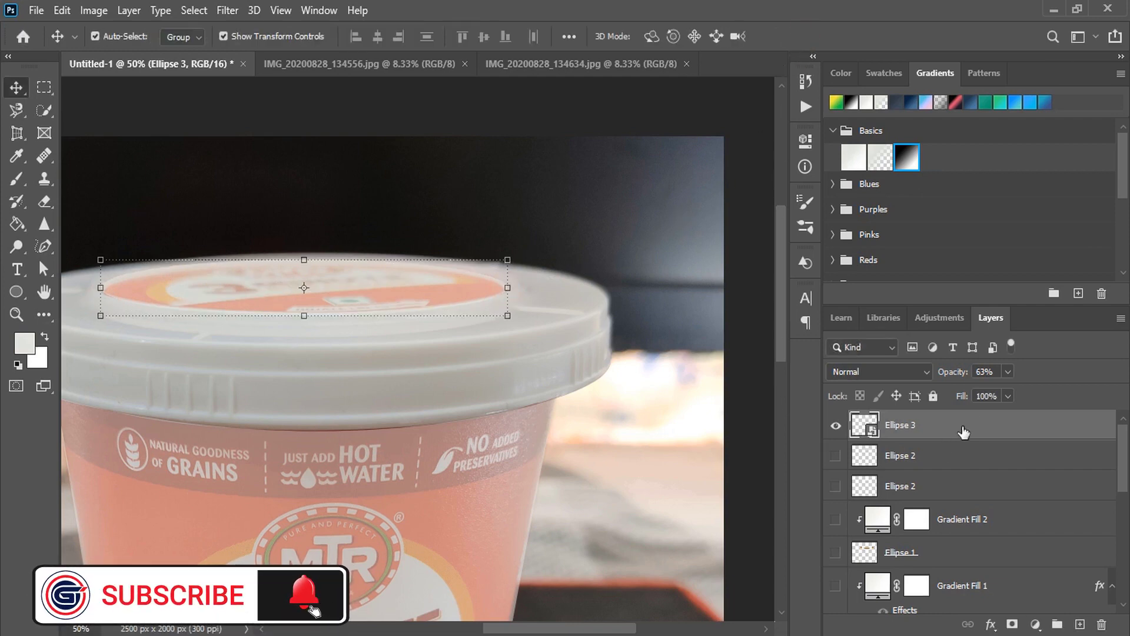
left_click_drag(1005, 371, 1062, 384)
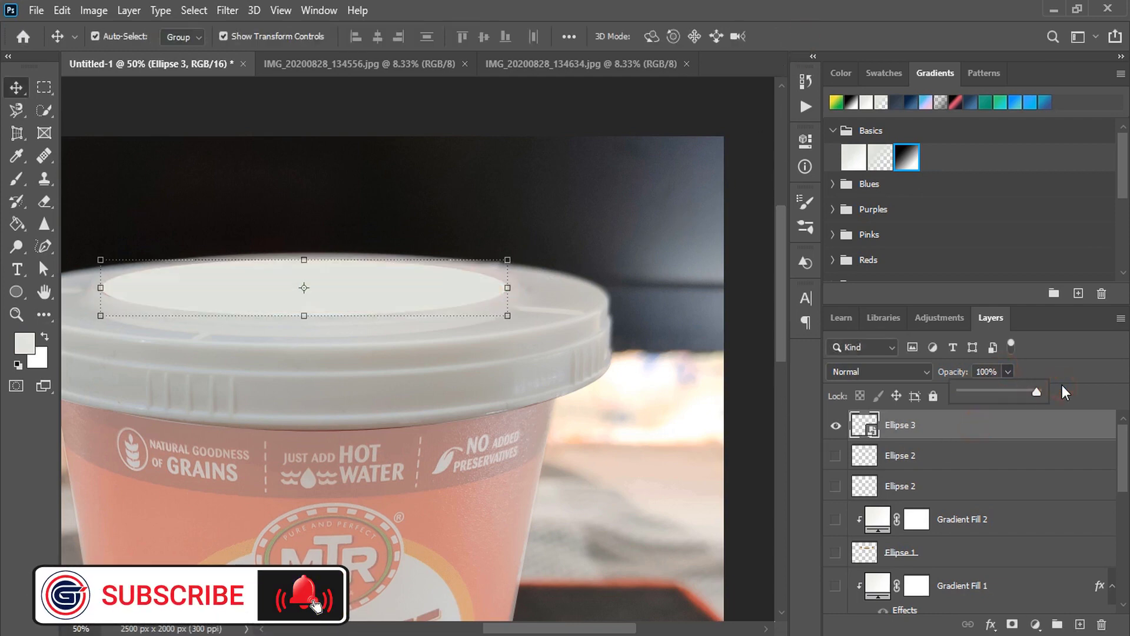
left_click(757, 273)
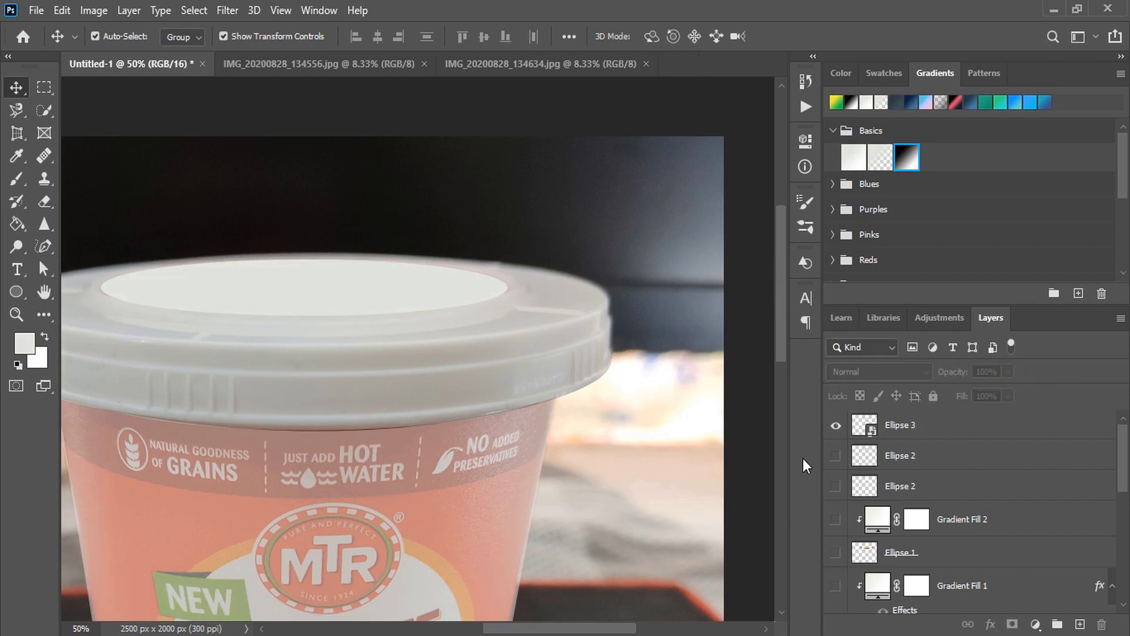
Show the hidden upper lid layers again: both Ellipse 2 layers, Gradient Fill 2, Ellipse 1 and Gradient Fill 1.
left_click(837, 456)
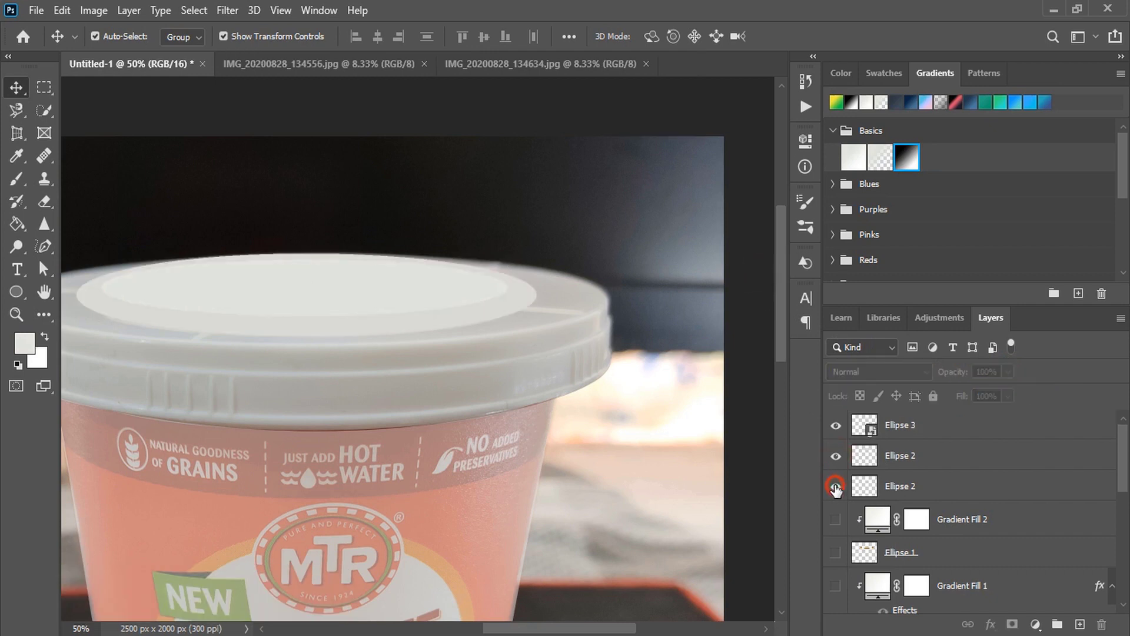
left_click(835, 519)
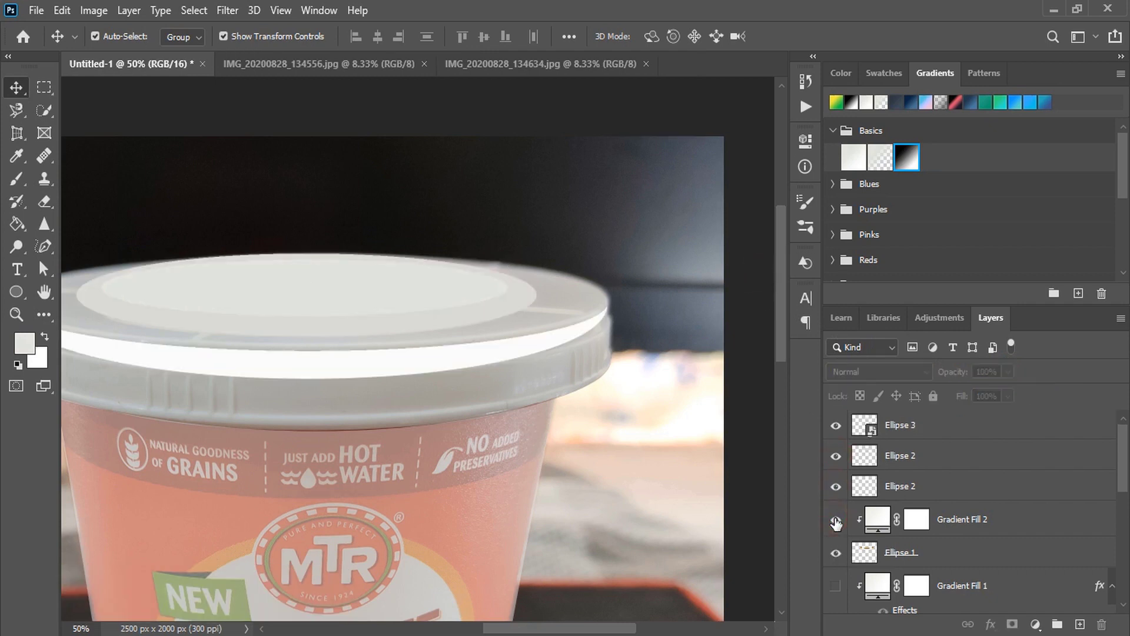
left_click(835, 555)
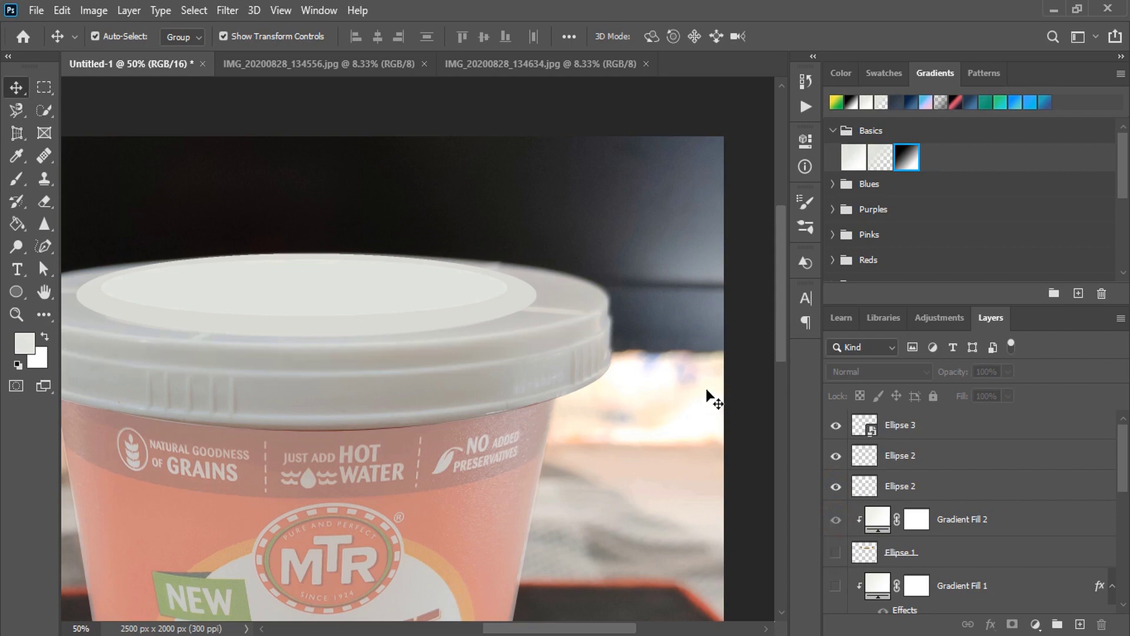
key("ctrl+minus")
key("ctrl+minus")
scroll(917, 453, "down", 1)
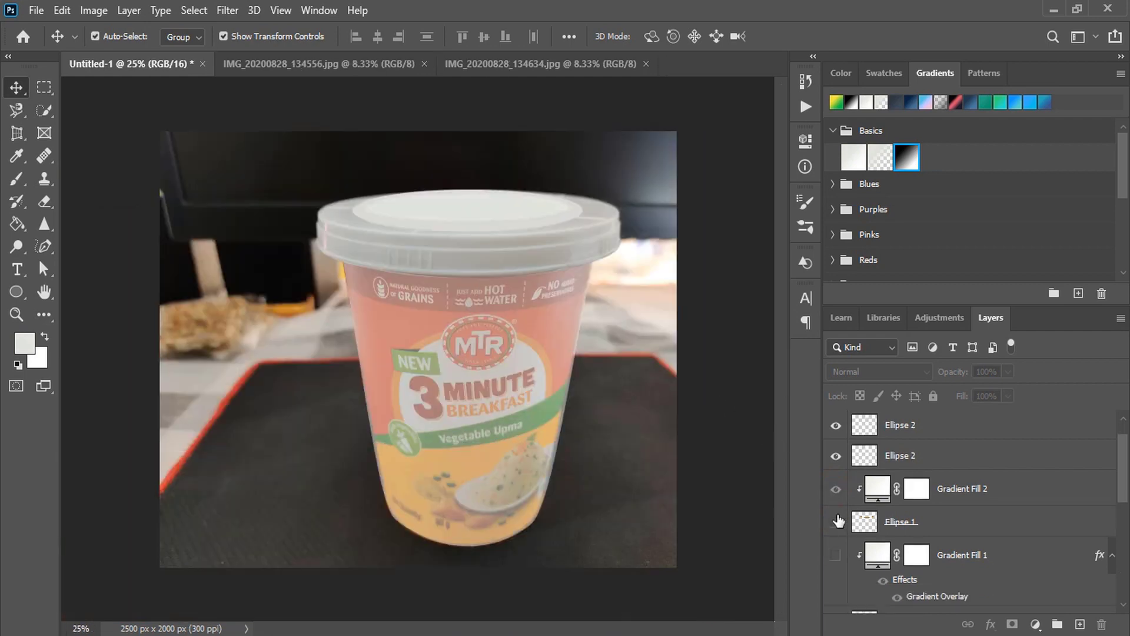
left_click(836, 523)
left_click(836, 556)
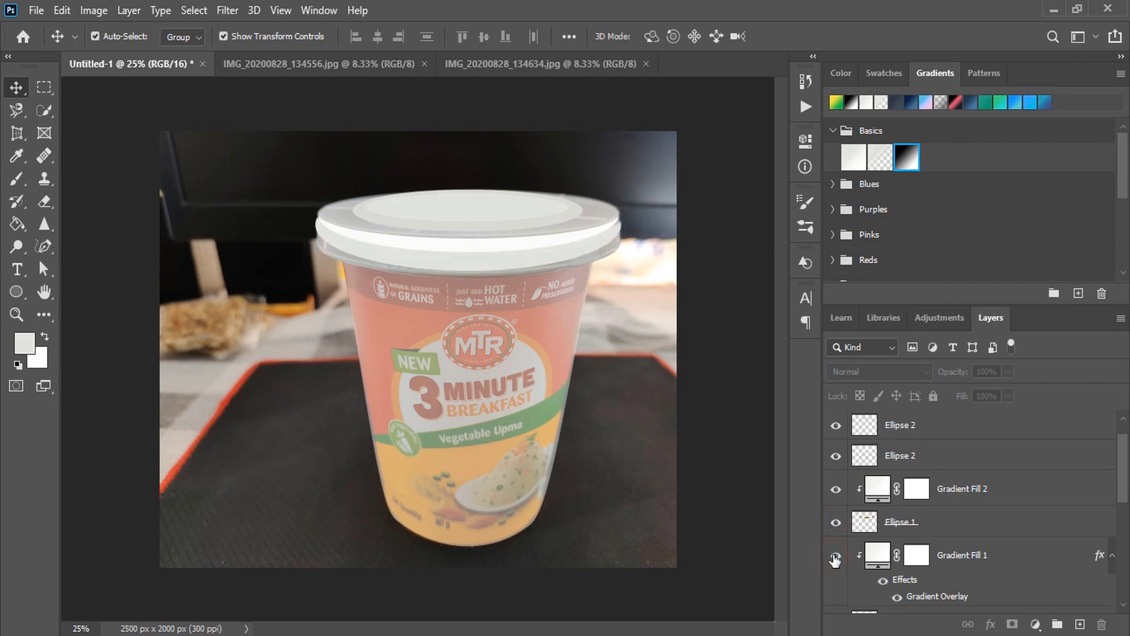
Show the remaining lower lid layers and set the Rectangle 1 cup body's opacity to 100%.
scroll(912, 531, "down", 2)
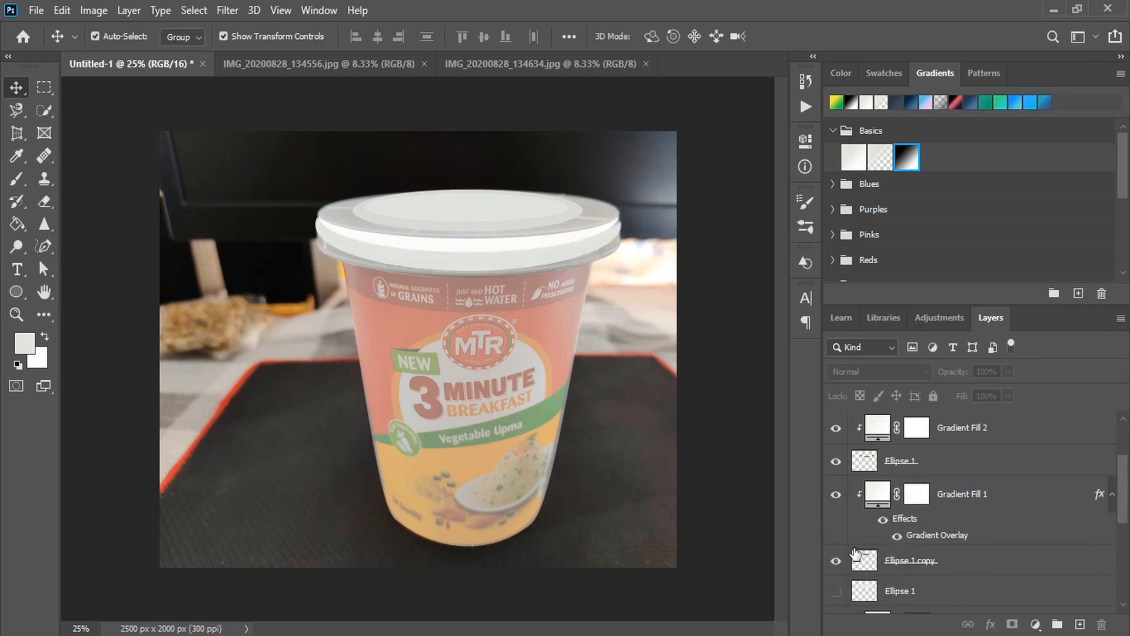
left_click(836, 592)
scroll(915, 536, "down", 3)
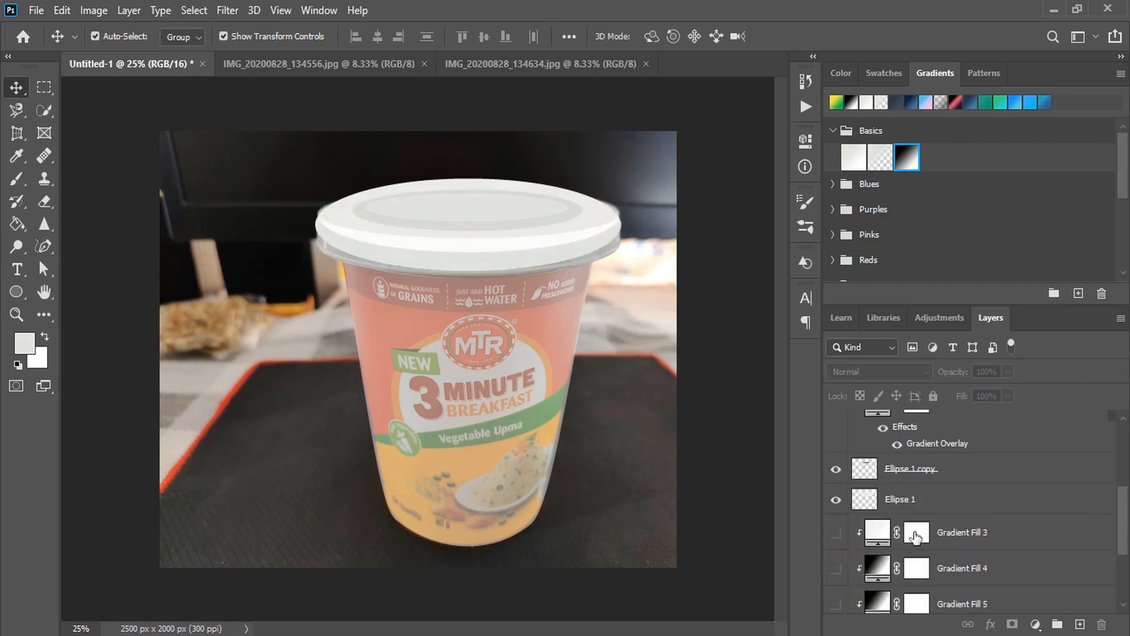
left_click(837, 532)
scroll(860, 548, "down", 3)
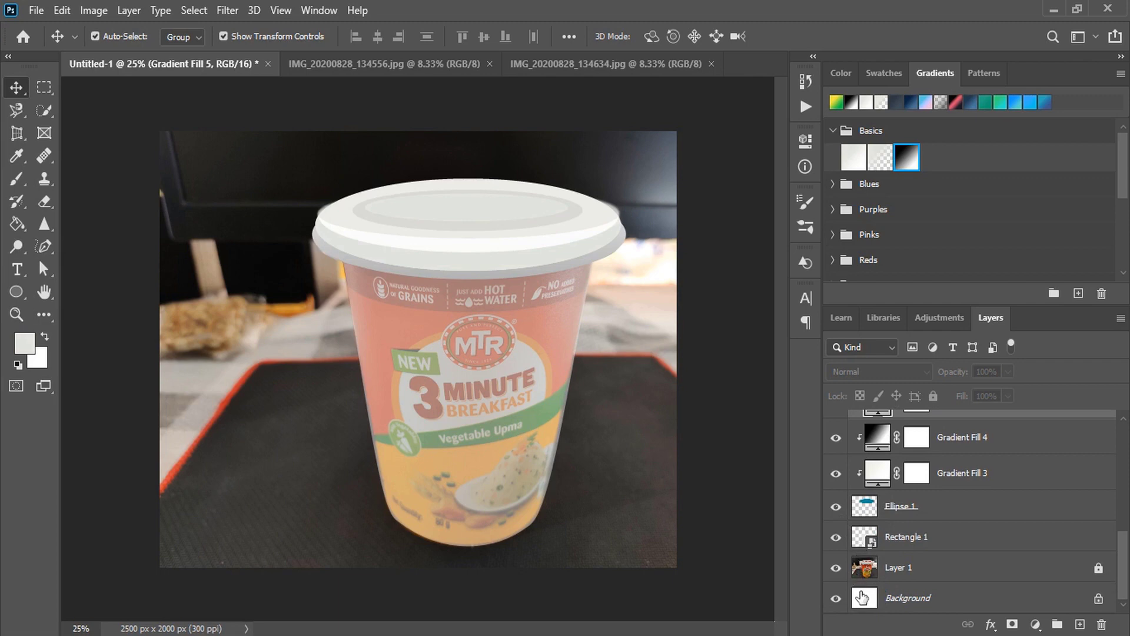
left_click(899, 542)
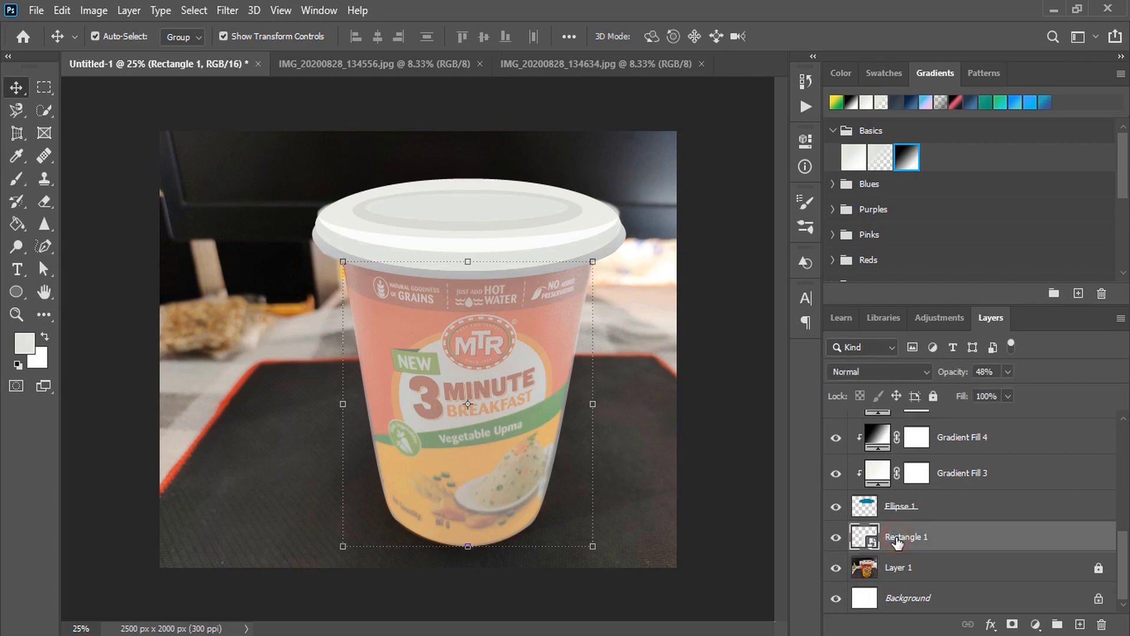
left_click_drag(1006, 393, 1090, 378)
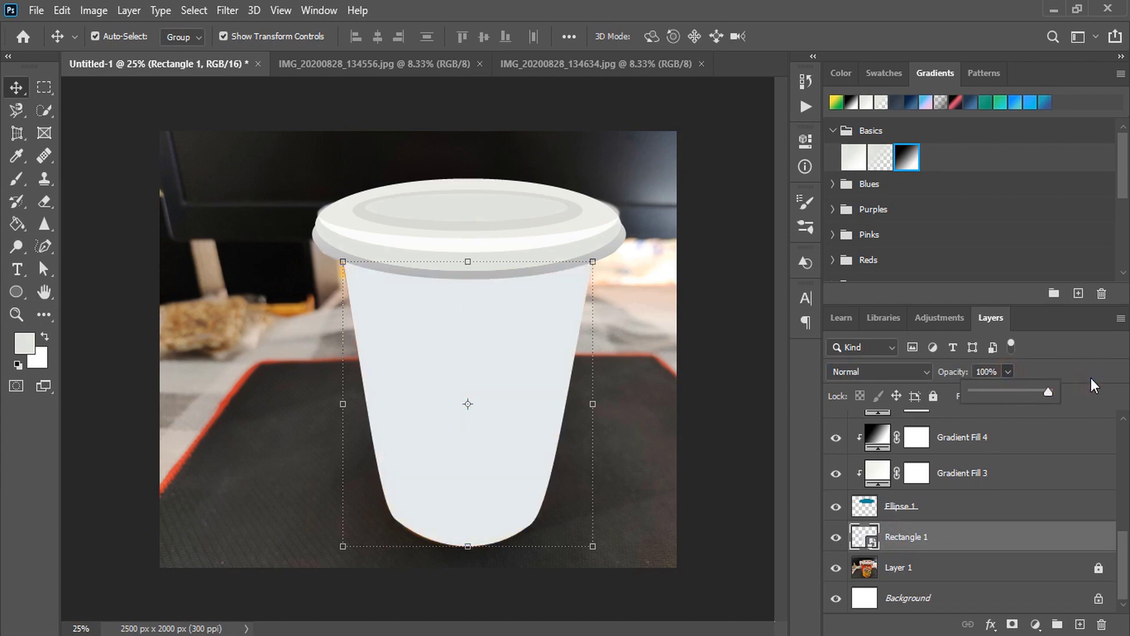
Group all the lid's ellipse and gradient fill layers, and move the Front layer above Top in the layer stack.
scroll(1001, 501, "up", 5)
left_click(958, 456)
left_click(958, 486, "shift")
left_click(978, 518, "shift")
left_click(978, 556, "shift")
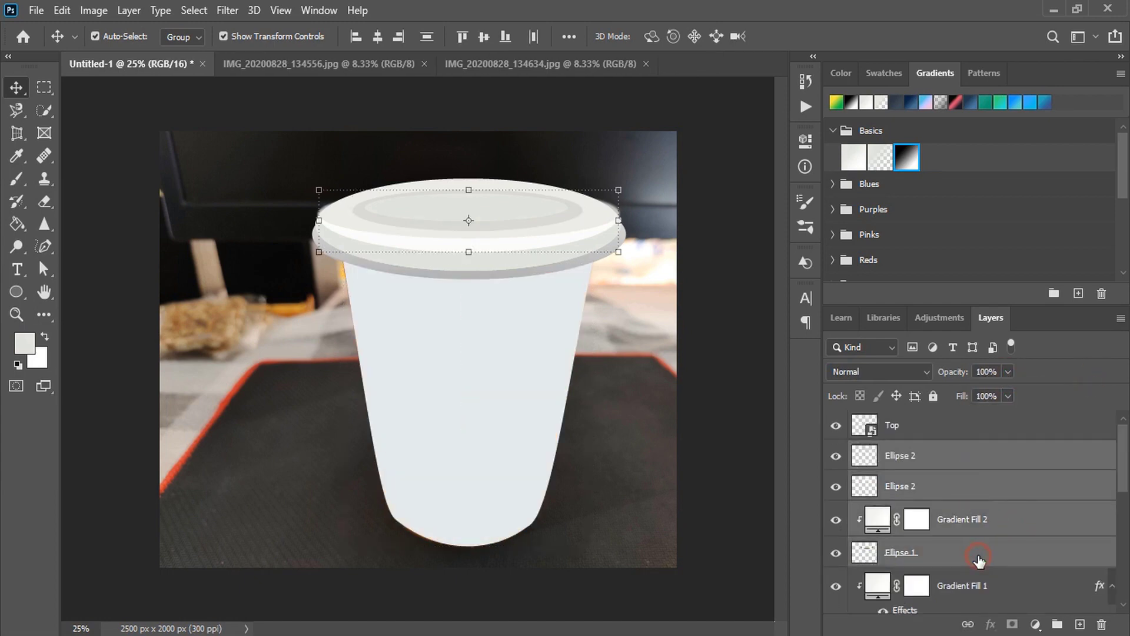
scroll(995, 533, "down", 1)
left_click(1007, 530, "shift")
scroll(989, 532, "down", 1)
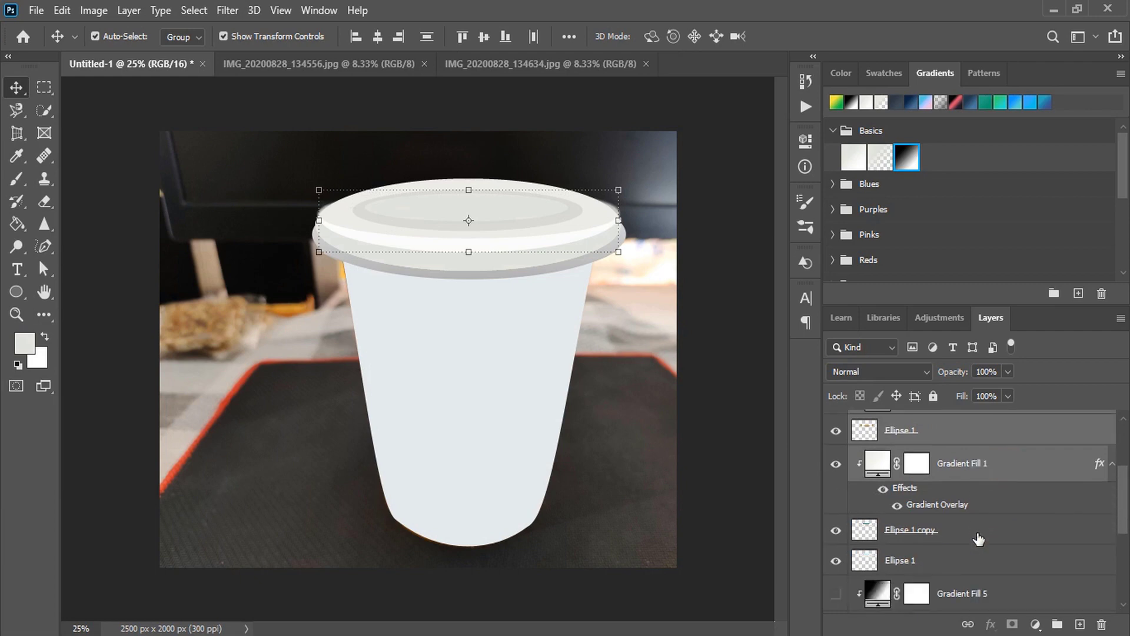
left_click(980, 538, "shift")
scroll(980, 539, "down", 1)
left_click(969, 503, "shift")
scroll(992, 491, "down", 1)
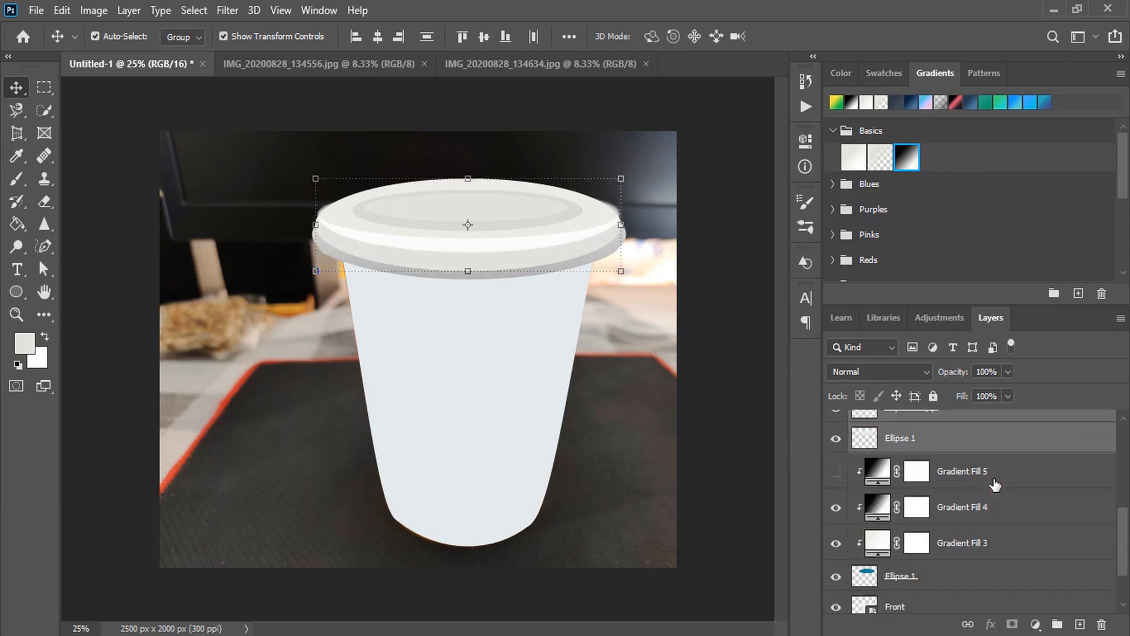
left_click(1008, 478, "shift")
left_click(1015, 510, "shift")
left_click(1004, 537, "shift")
scroll(989, 518, "down", 1)
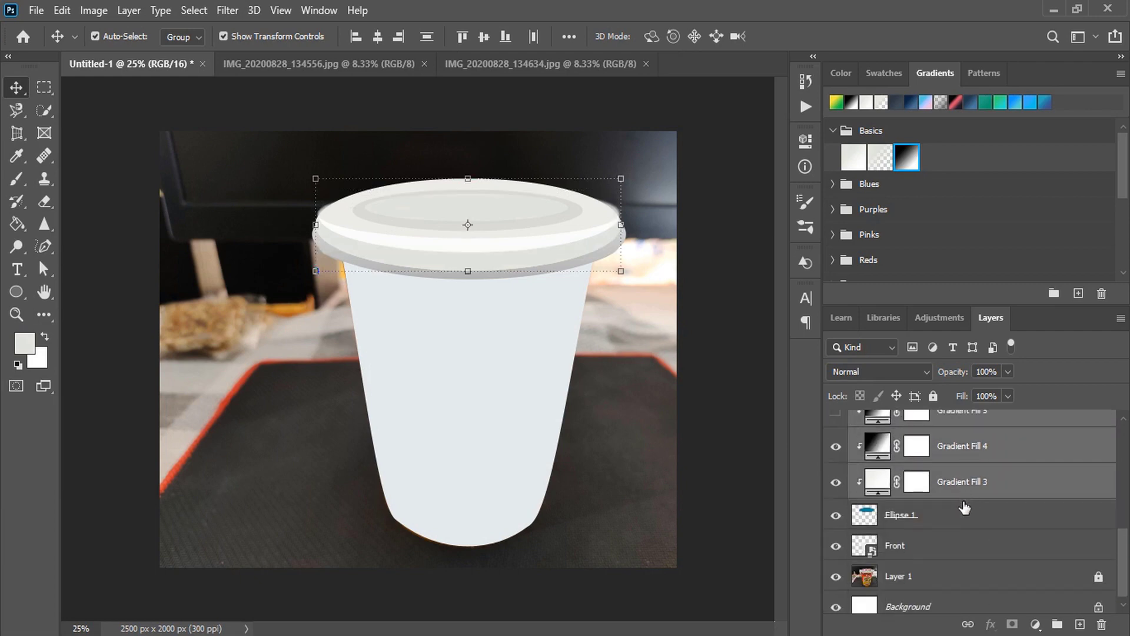
left_click(946, 520, "shift")
left_click(1019, 551, "shift")
left_click_drag(1019, 551, 1058, 624)
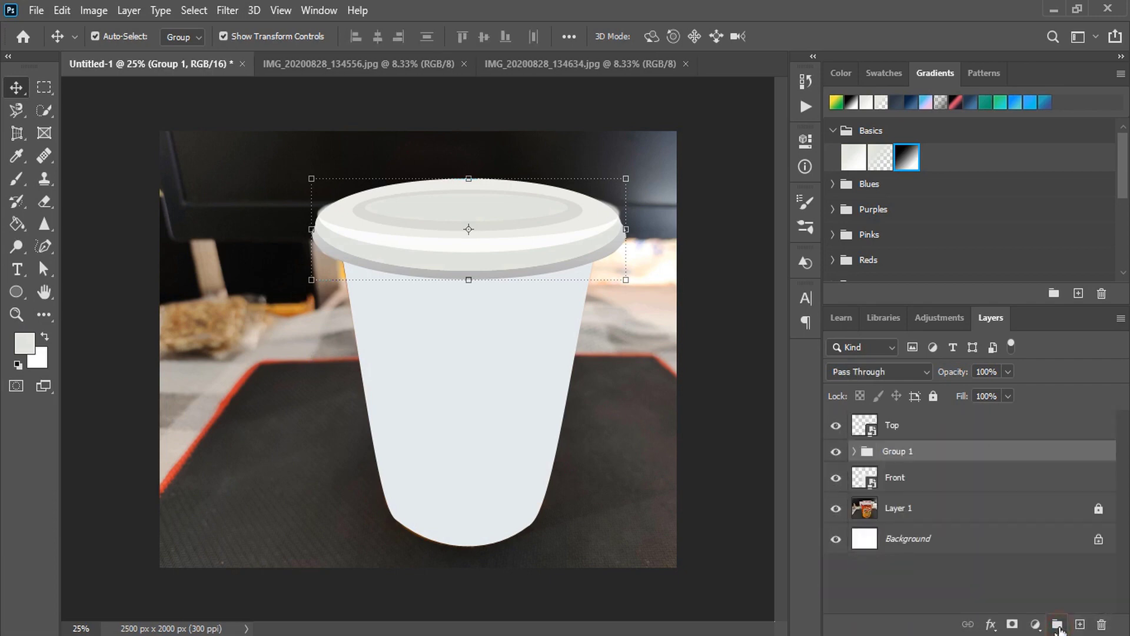
left_click(947, 481)
left_click_drag(948, 487, 941, 429)
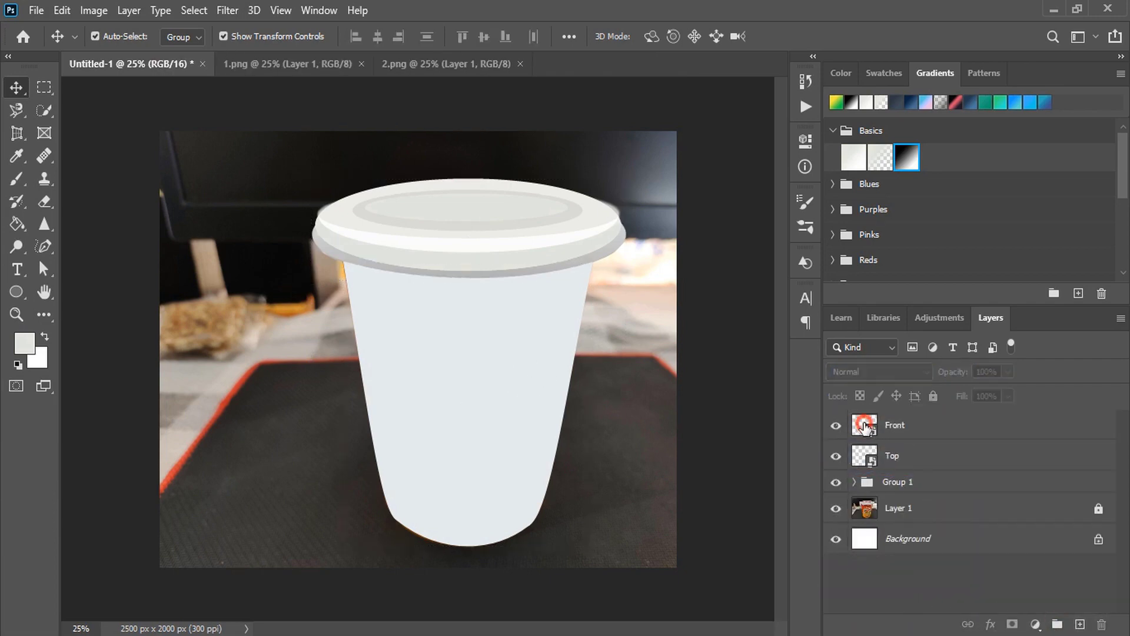
Open the Front smart object's contents and bring in the cup label artwork from 1.png as a new layer.
double_click(864, 426)
left_click(259, 68)
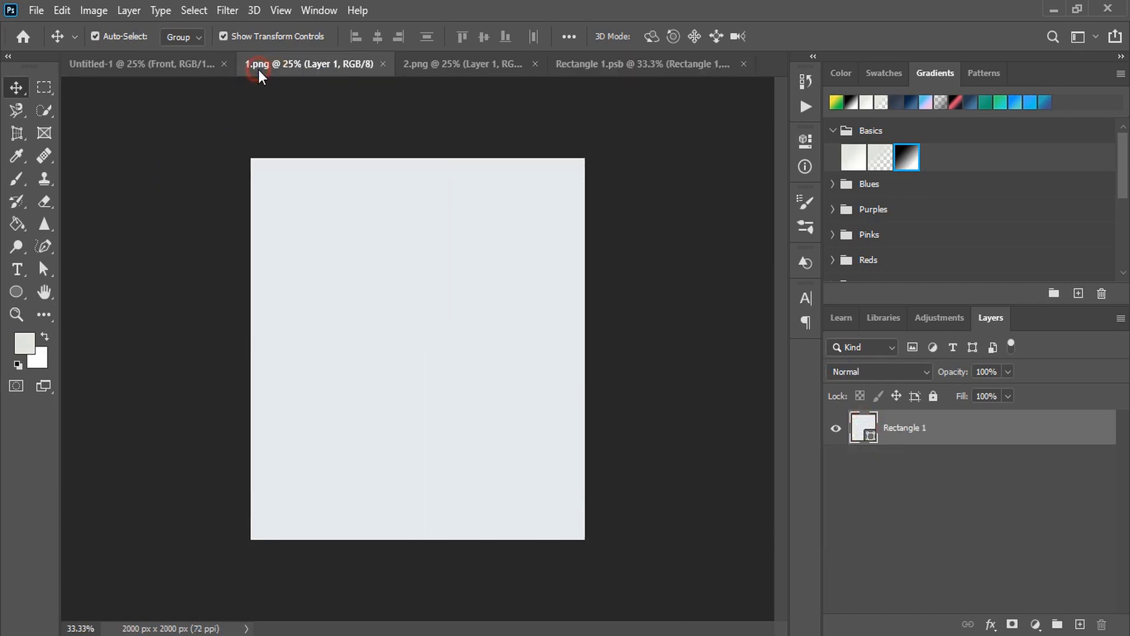
left_click(547, 66)
left_click_drag(547, 69, 400, 363)
left_click(543, 265)
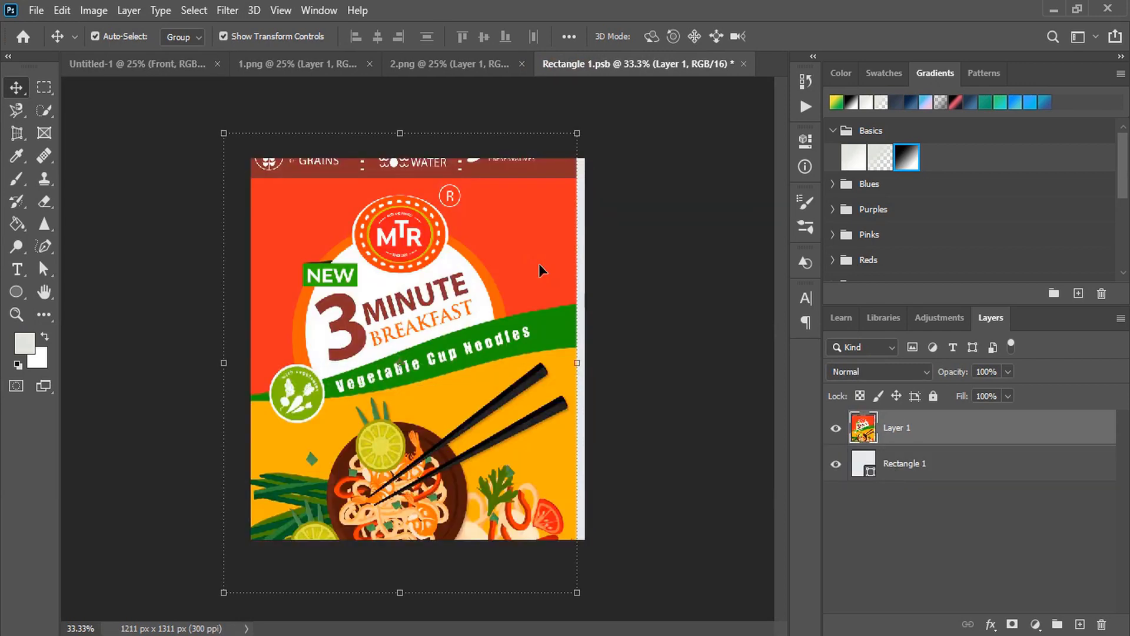
Align the label artwork with the canvas and scale it to 94.61% width and 83.08% height to fill it.
left_click_drag(493, 322, 514, 336)
left_click(602, 392)
left_click_drag(602, 392, 585, 388)
left_click_drag(420, 618, 420, 539)
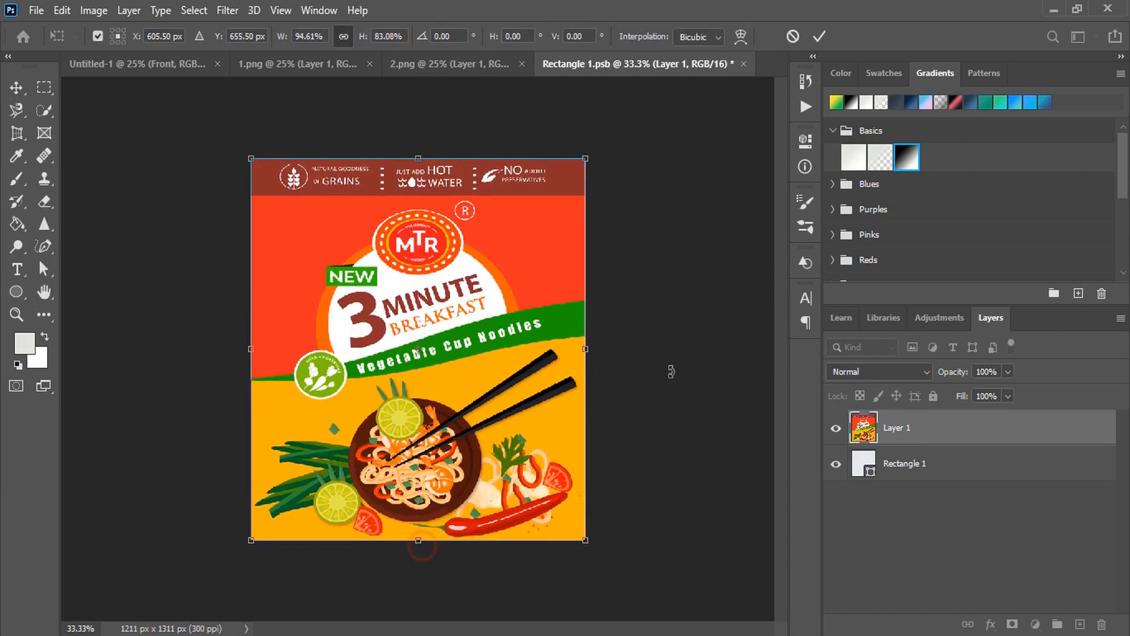
left_click(818, 37)
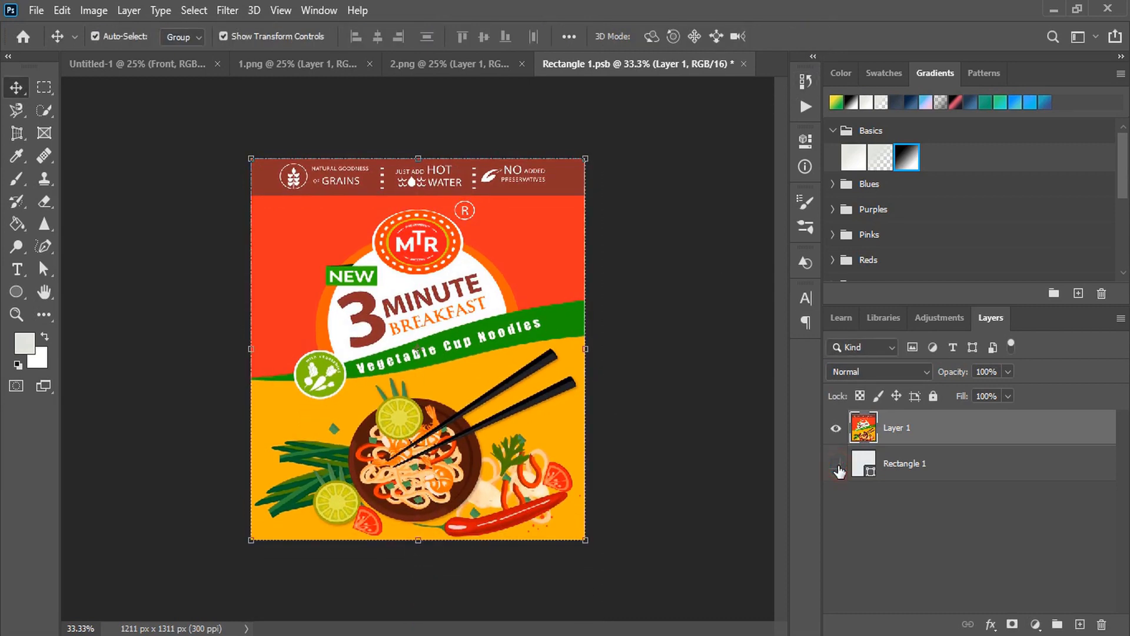
Hide the Rectangle 1 layer, save and close the smart object, and return to the cup mockup.
left_click(742, 63)
left_click(469, 256)
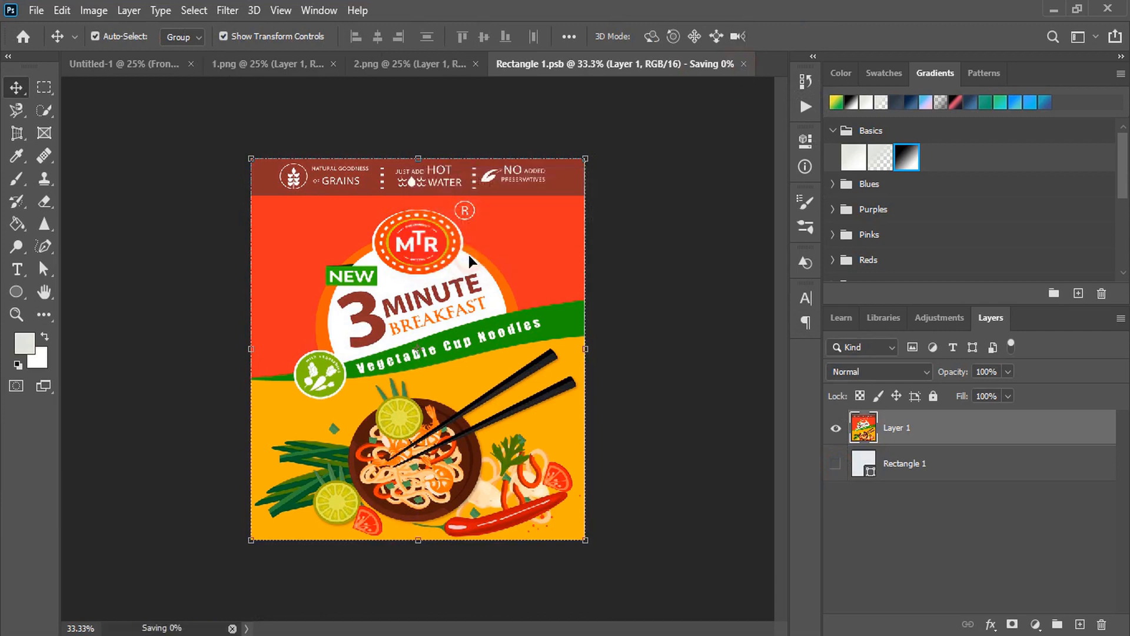
left_click(126, 64)
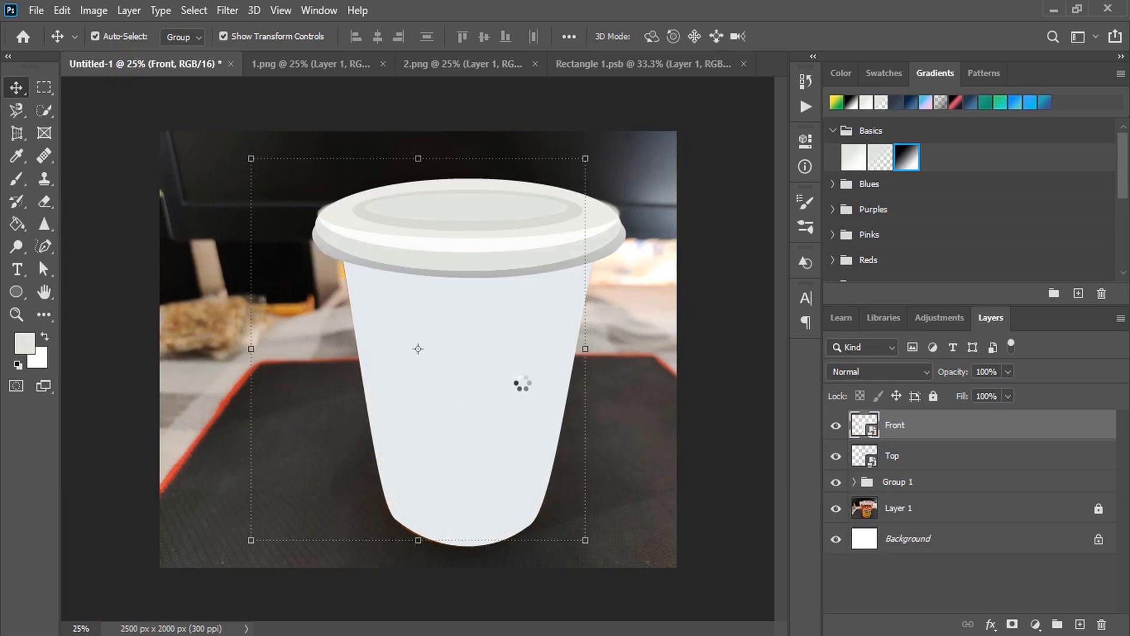
left_click(742, 507)
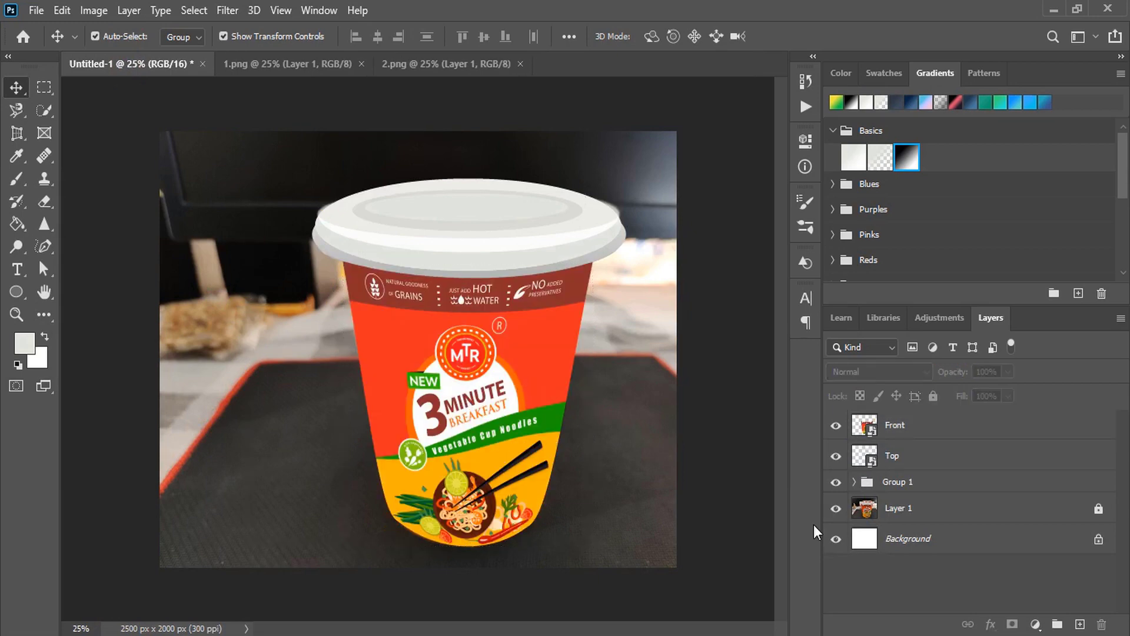
Open the Top smart object's contents and bring in the lid label artwork from 2.png as a new layer.
double_click(862, 454)
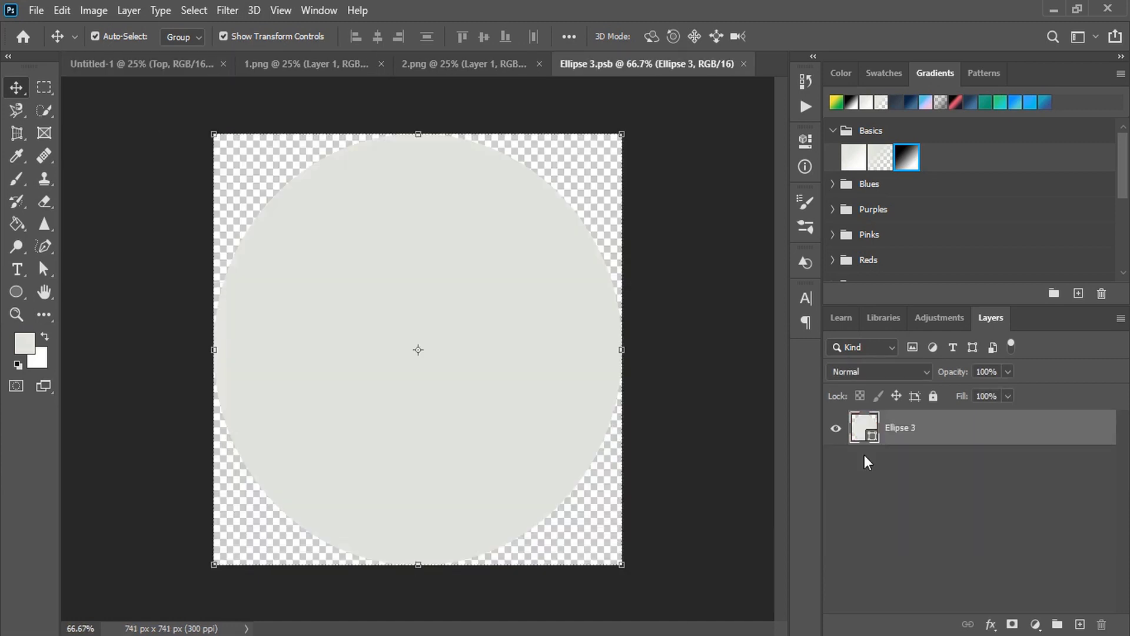
left_click(447, 65)
left_click_drag(425, 249, 365, 386)
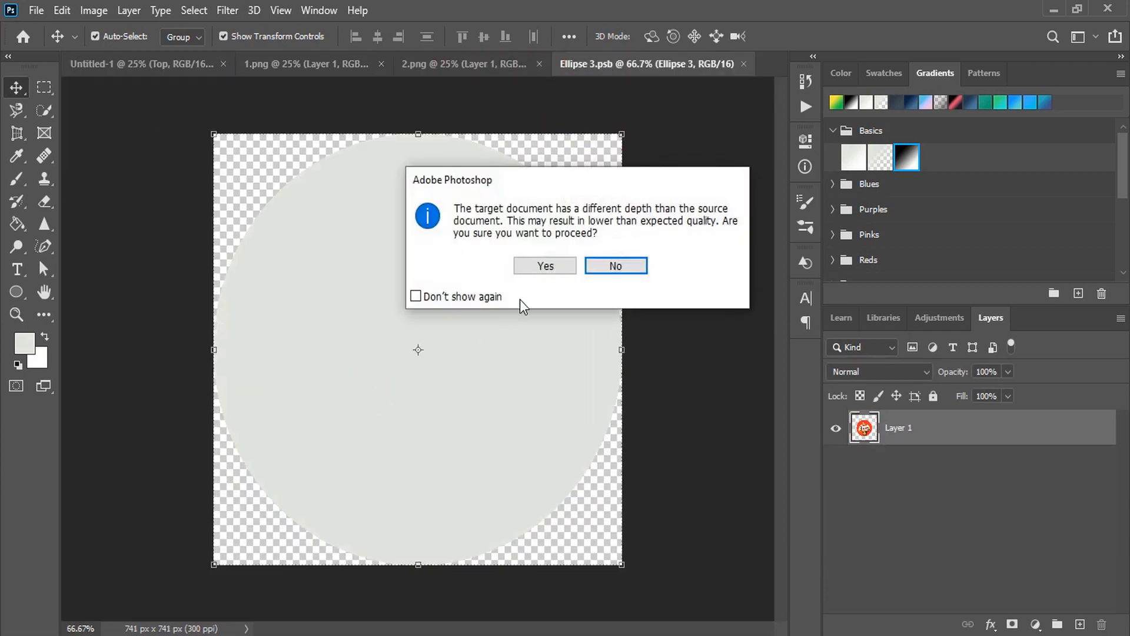
left_click(533, 265)
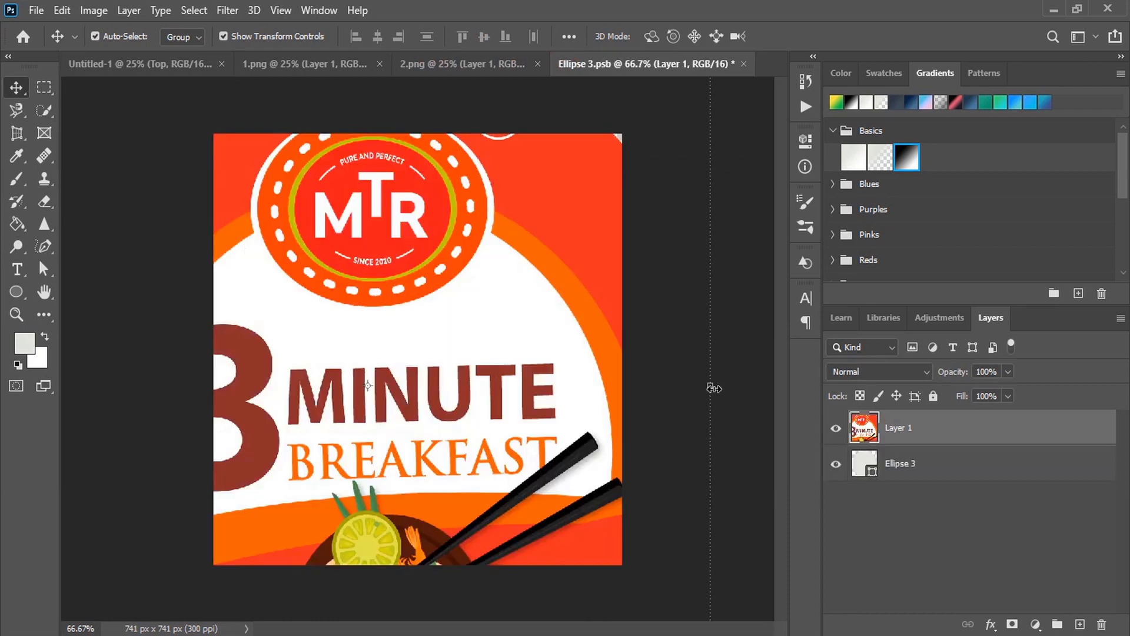
Scale the lid artwork to 59.57% width and height and position it to fill the canvas.
left_click_drag(713, 388, 532, 431)
left_click_drag(433, 372, 477, 292)
left_click_drag(409, 480, 415, 570)
key("Right")
key("Right")
key("Right")
key("Right")
key("Right")
key("Right")
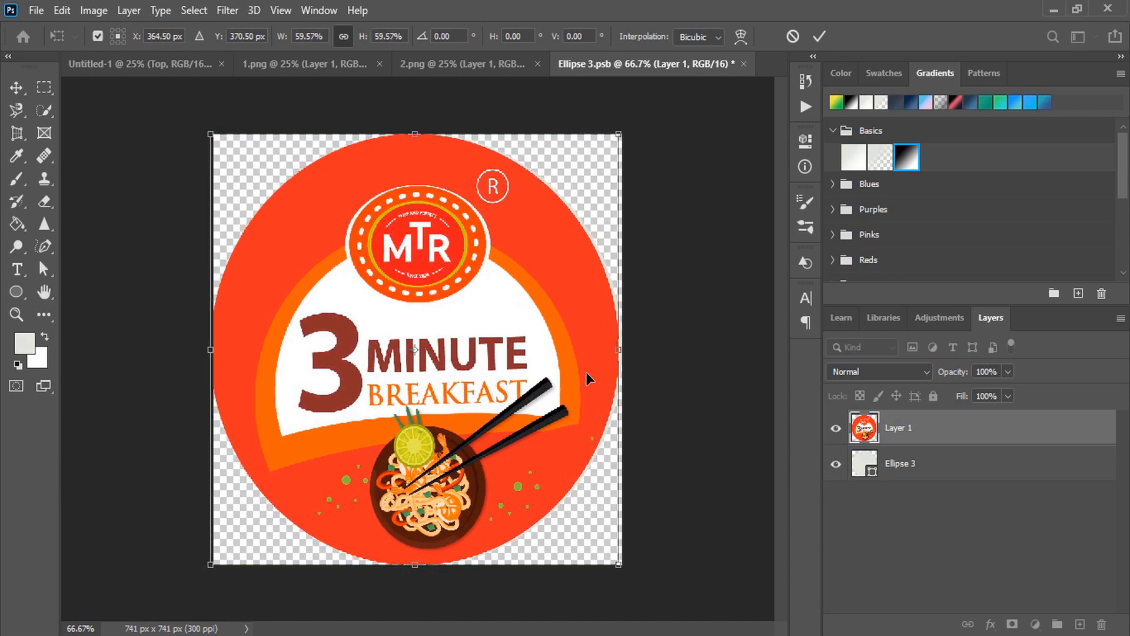
left_click_drag(212, 356, 214, 356)
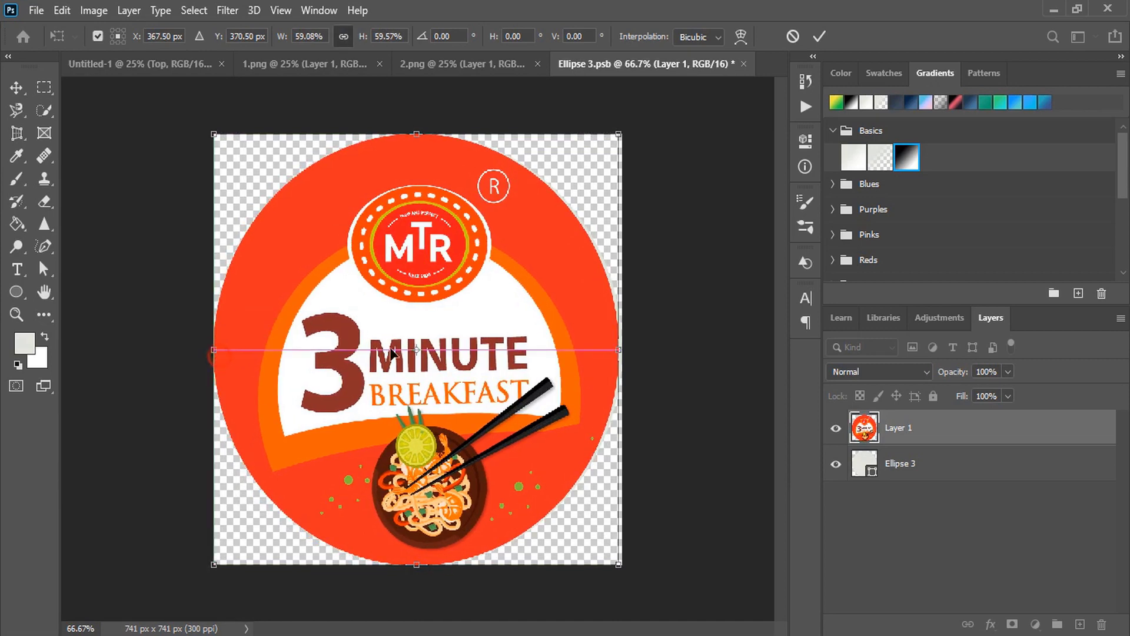
left_click_drag(624, 351, 628, 350)
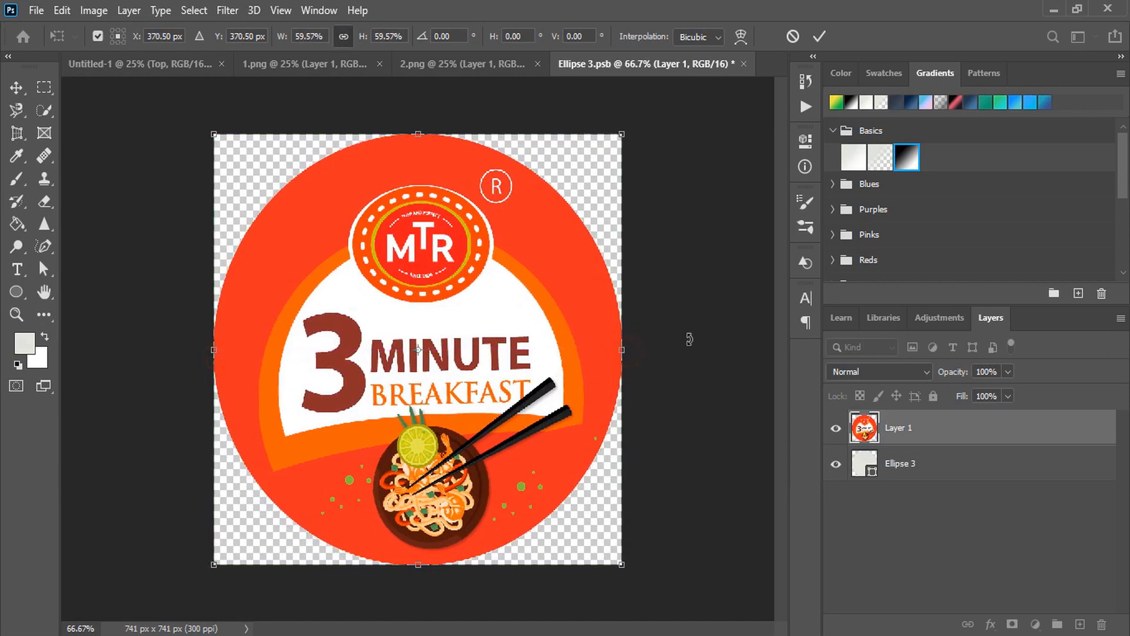
left_click(820, 37)
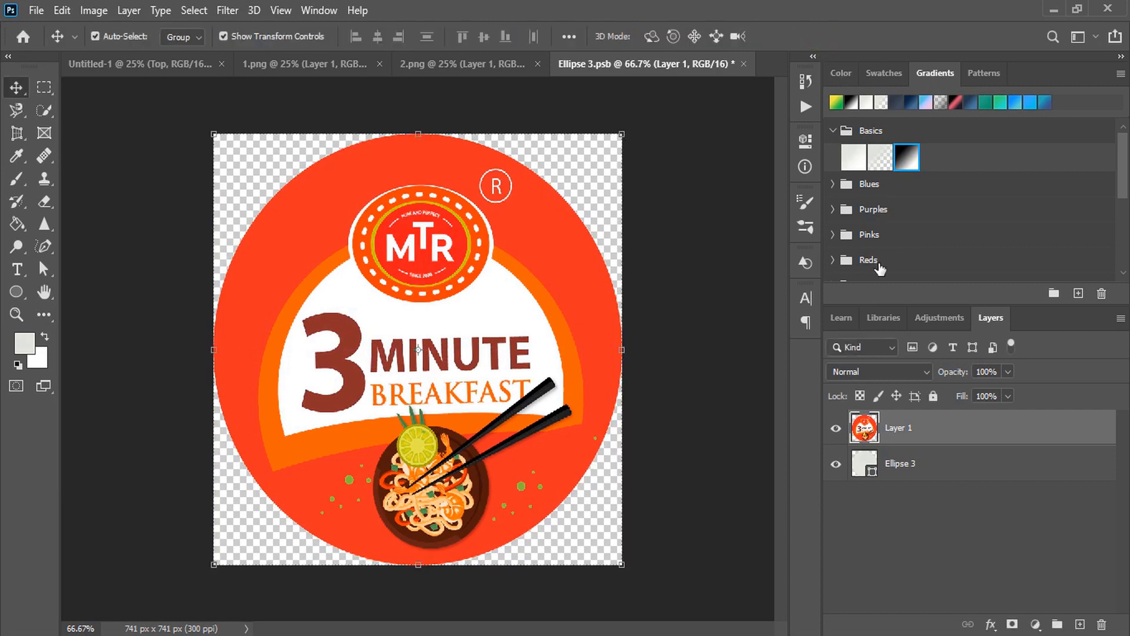
Hide the Ellipse 3 layer, save and close the smart object, and return to the cup mockup.
left_click(836, 463)
left_click(744, 63)
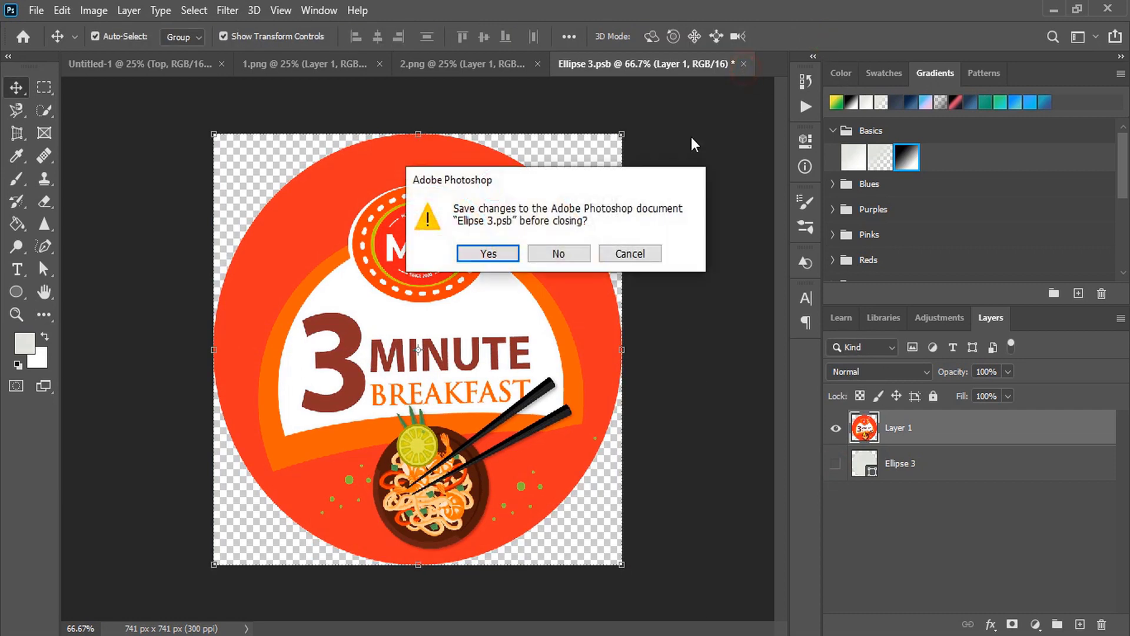
left_click(482, 253)
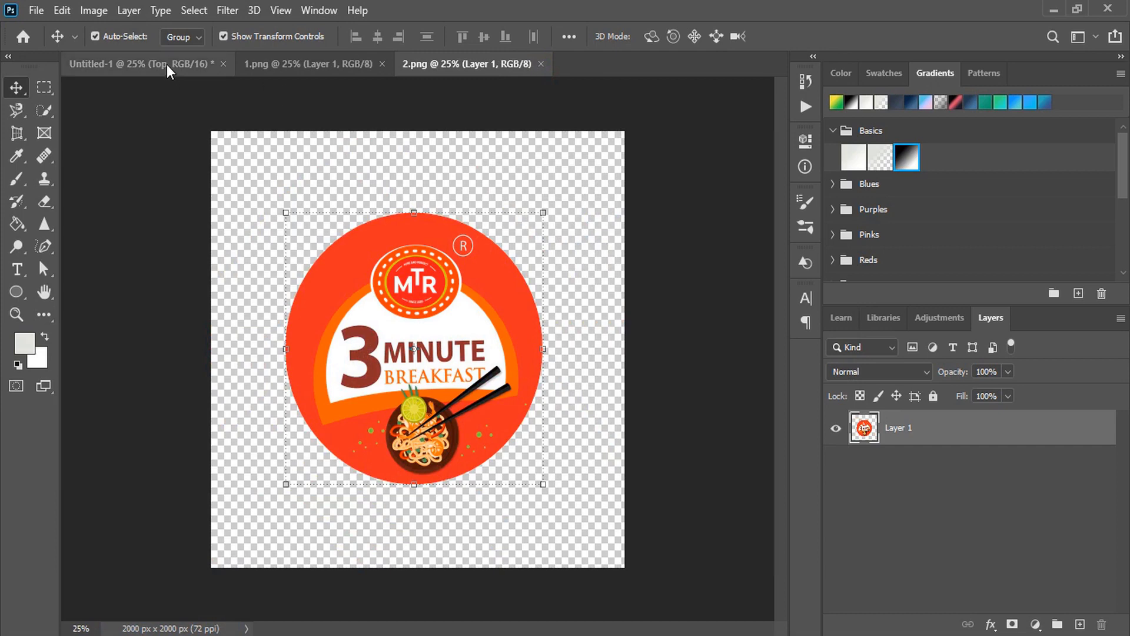
left_click(168, 65)
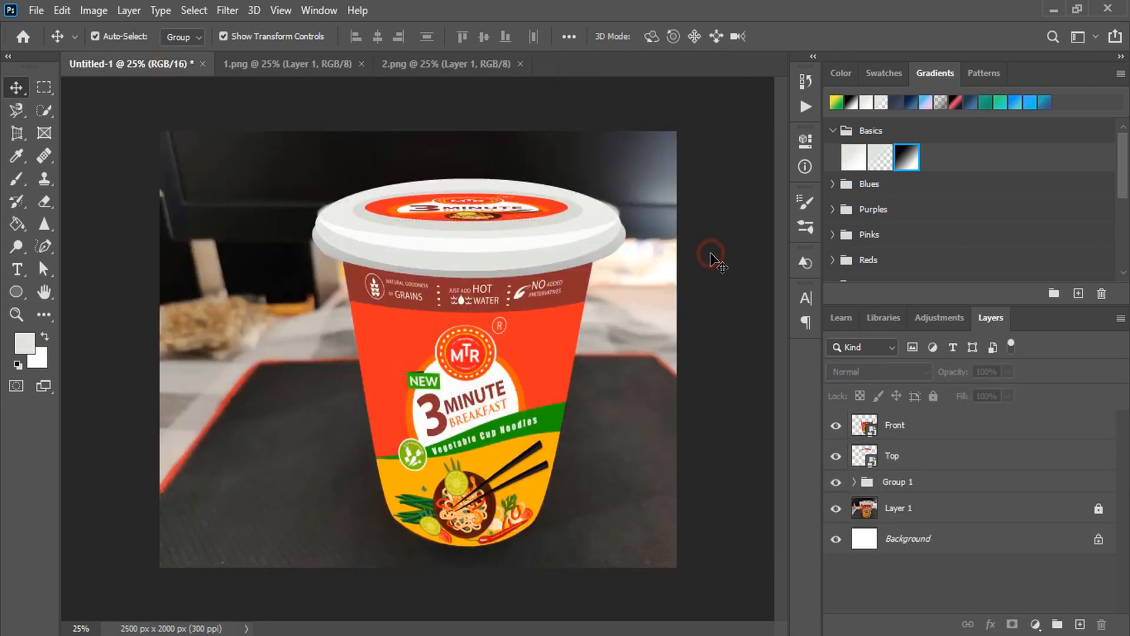
Delete the product photo layer and fill the white background layer with light grey using the Paint Bucket.
left_click_drag(988, 514, 1102, 623)
left_click(703, 435)
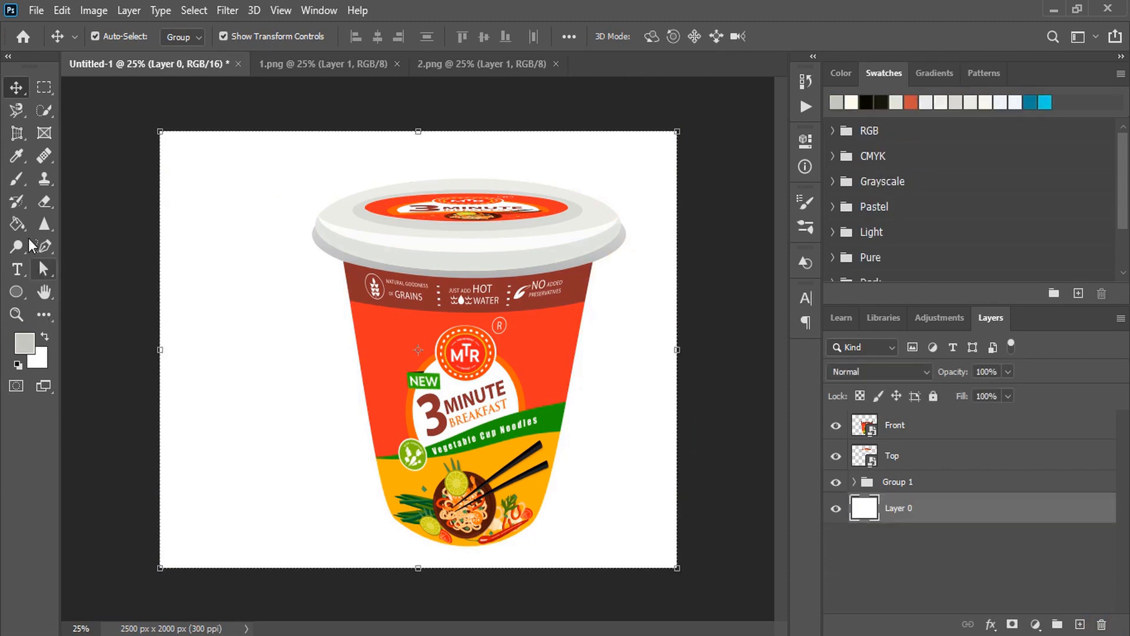
left_click(17, 223)
left_click(222, 325)
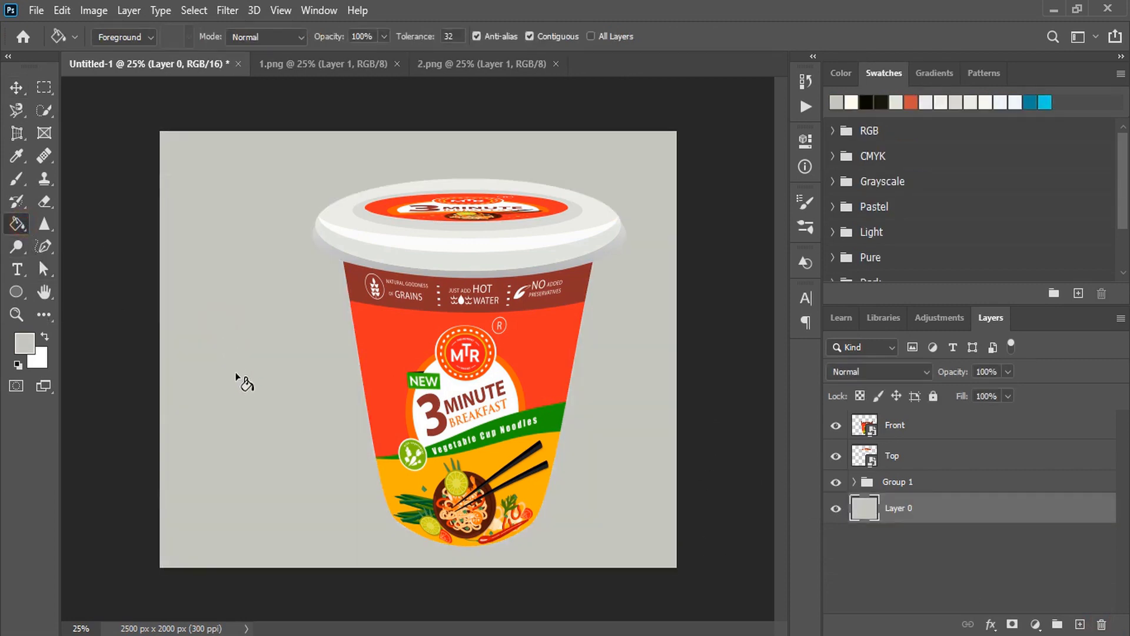
Pick a darker grey as the foreground colour and refill the background layer with it.
left_click(841, 73)
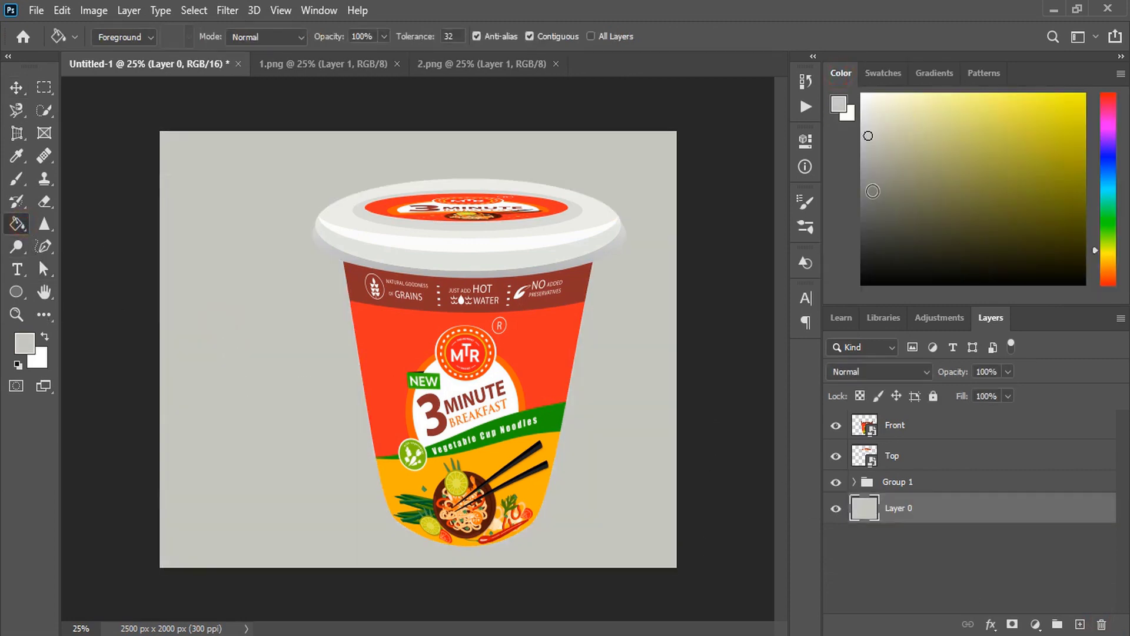
left_click(871, 180)
left_click(593, 381)
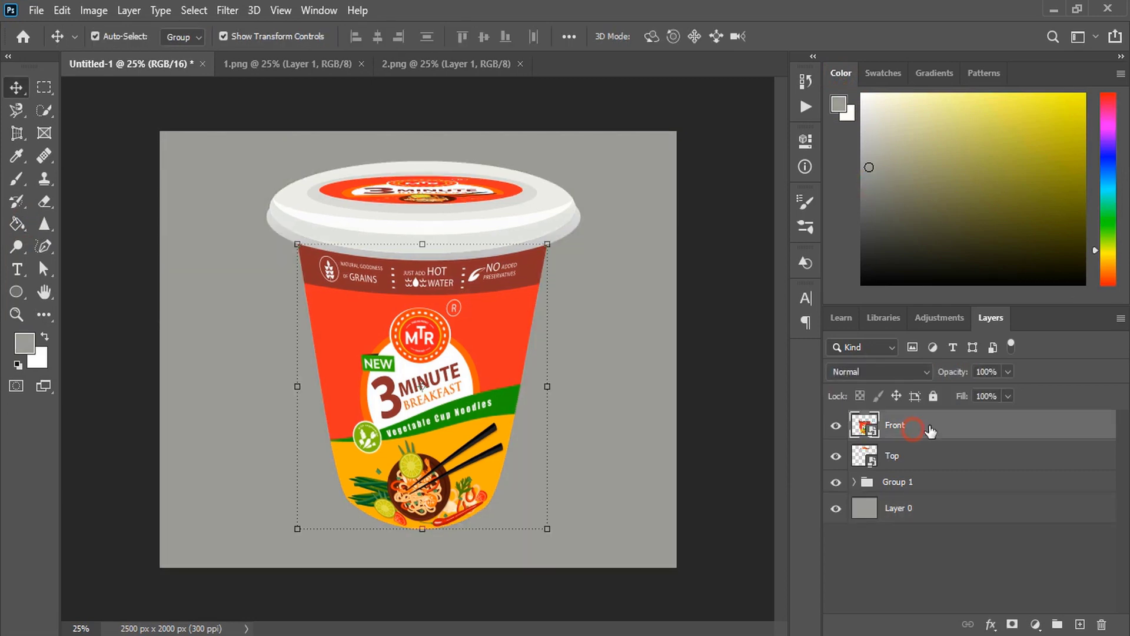
Duplicate the Front layer and rasterize the copy.
left_click_drag(928, 432, 1082, 624)
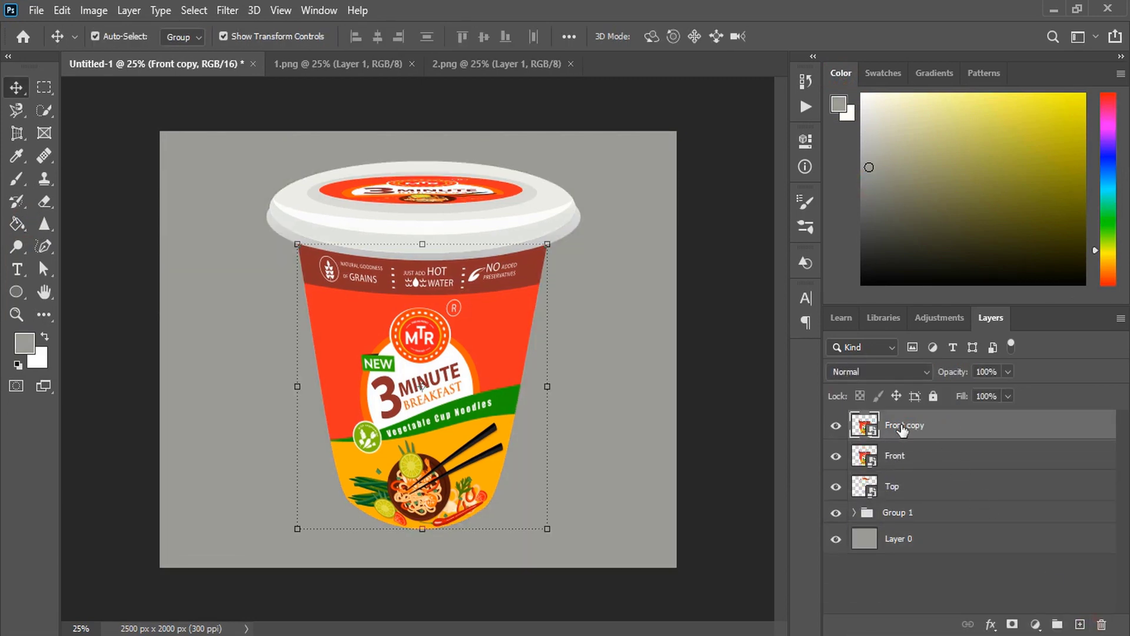
right_click(922, 429)
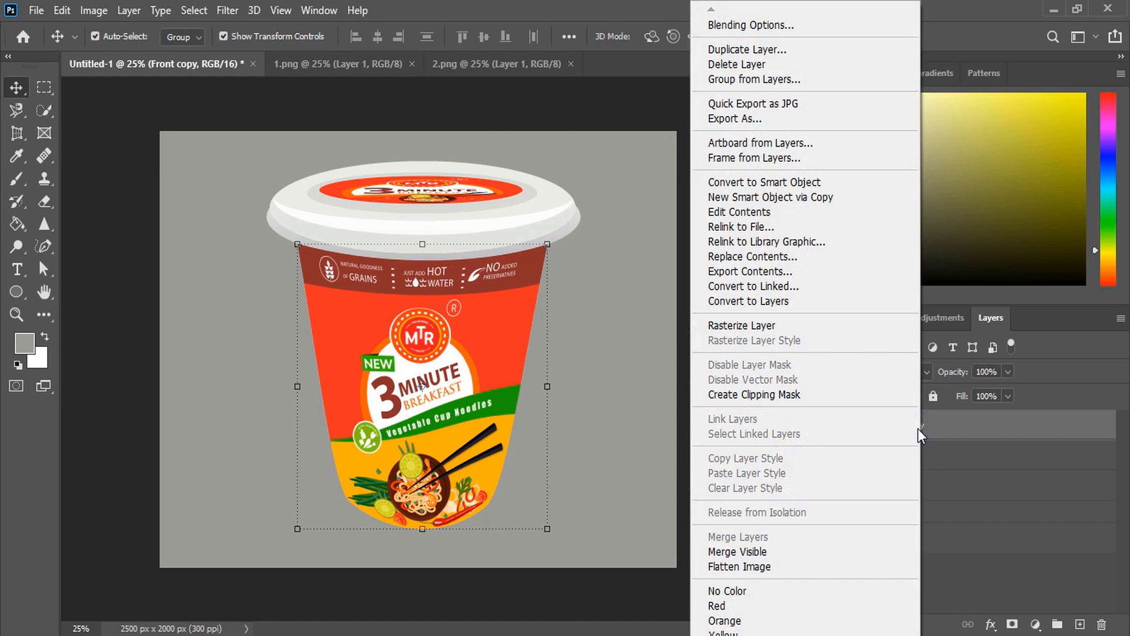
left_click(761, 327)
left_click(995, 426)
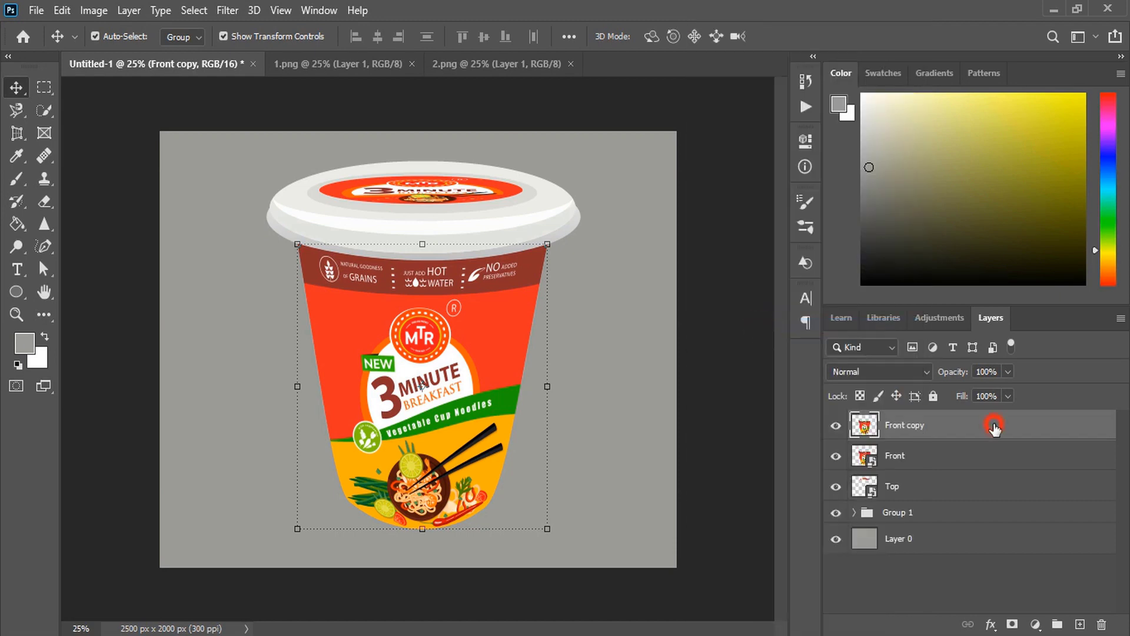
Open the layer style of Front copy and enable a Gradient Overlay on it.
double_click(995, 428)
left_click_drag(555, 200, 781, 172)
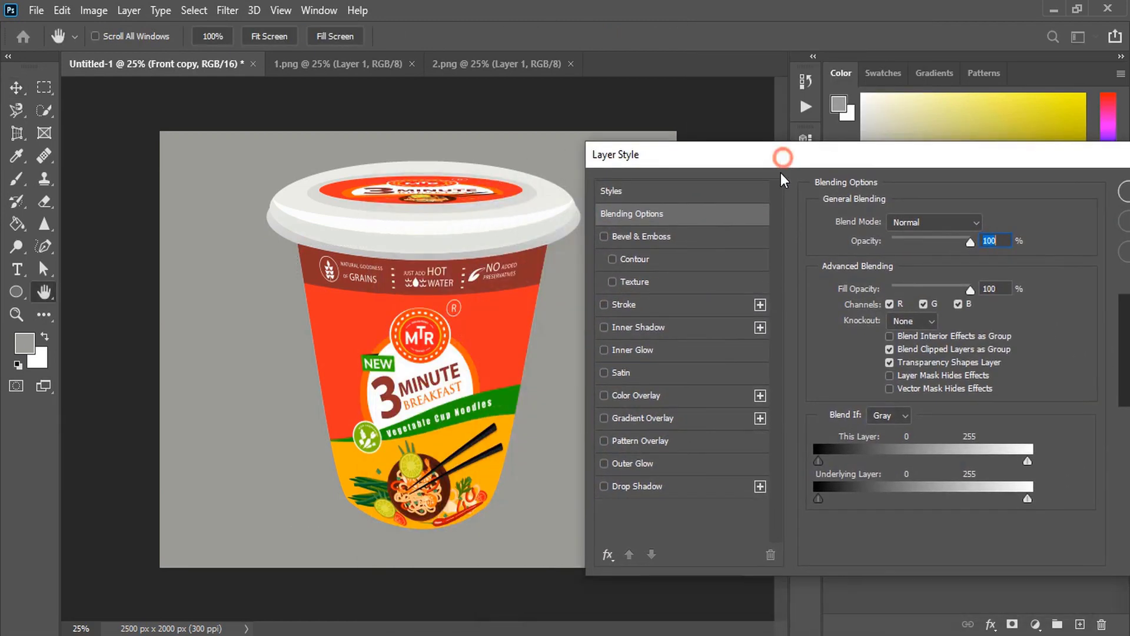
left_click(636, 395)
left_click(605, 417)
left_click(680, 418)
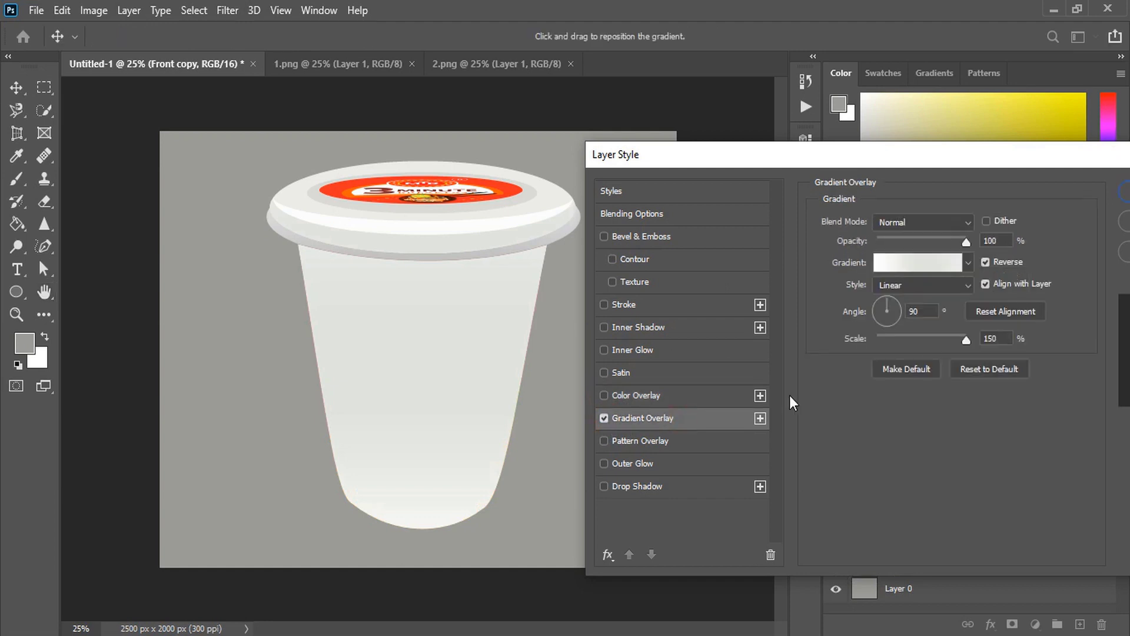
Remove the middle colour stop from the overlay gradient and set the end opacity stop to 30%.
left_click(928, 263)
left_click_drag(856, 454, 854, 478)
left_click(1015, 410)
left_click(776, 496)
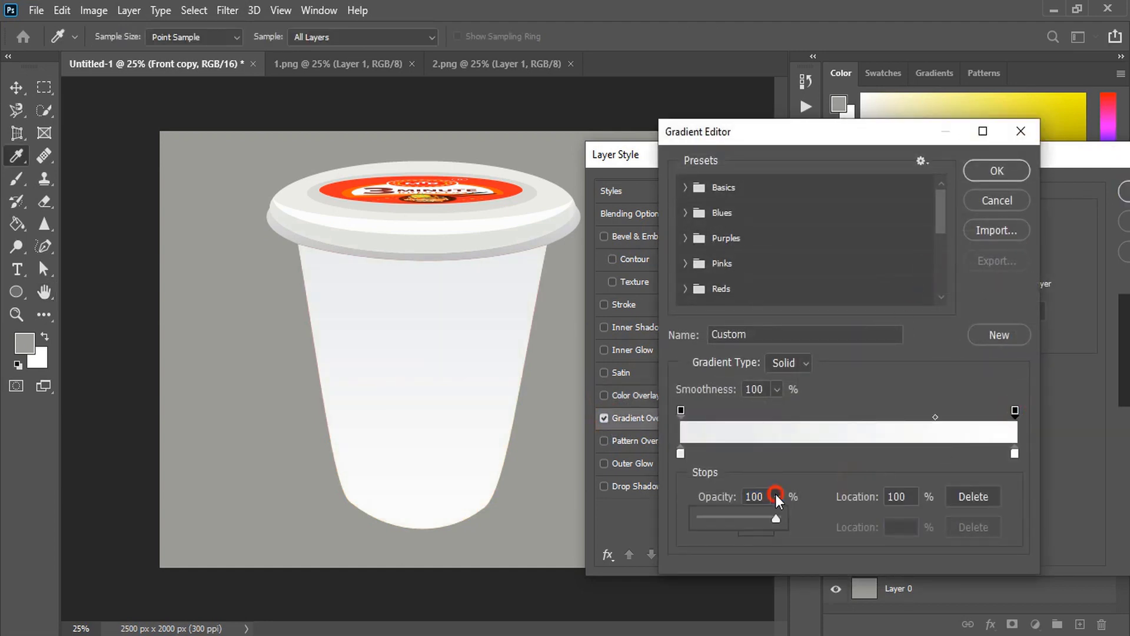
left_click(723, 518)
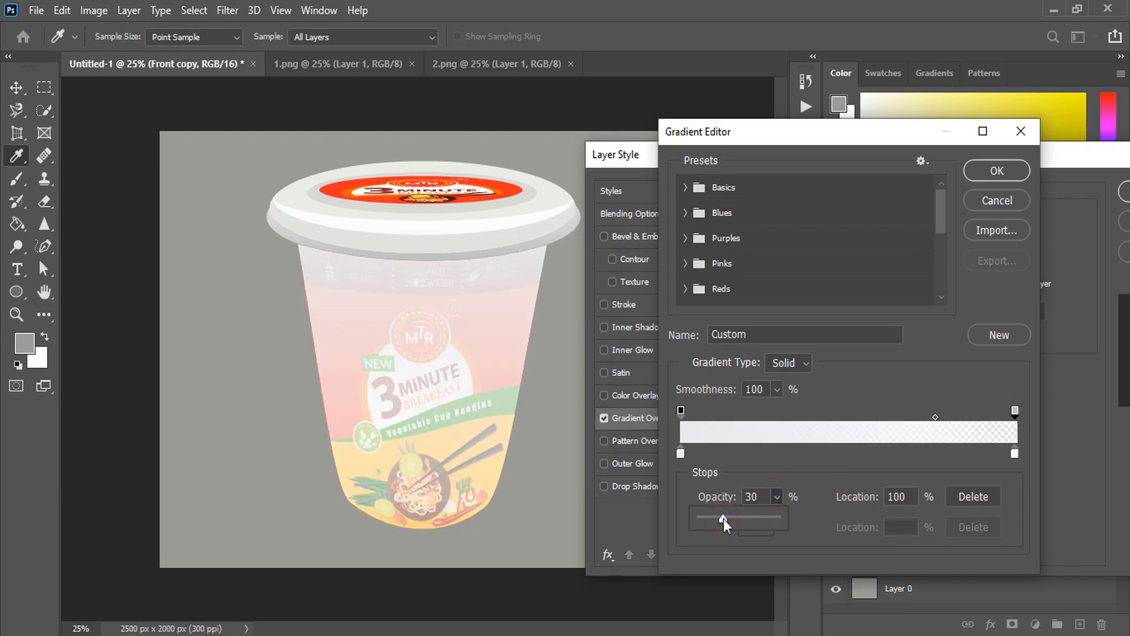
Lower the gradient's start opacity stop to about 21%, accept the gradient, and set the overlay style to Radial.
left_click(681, 453)
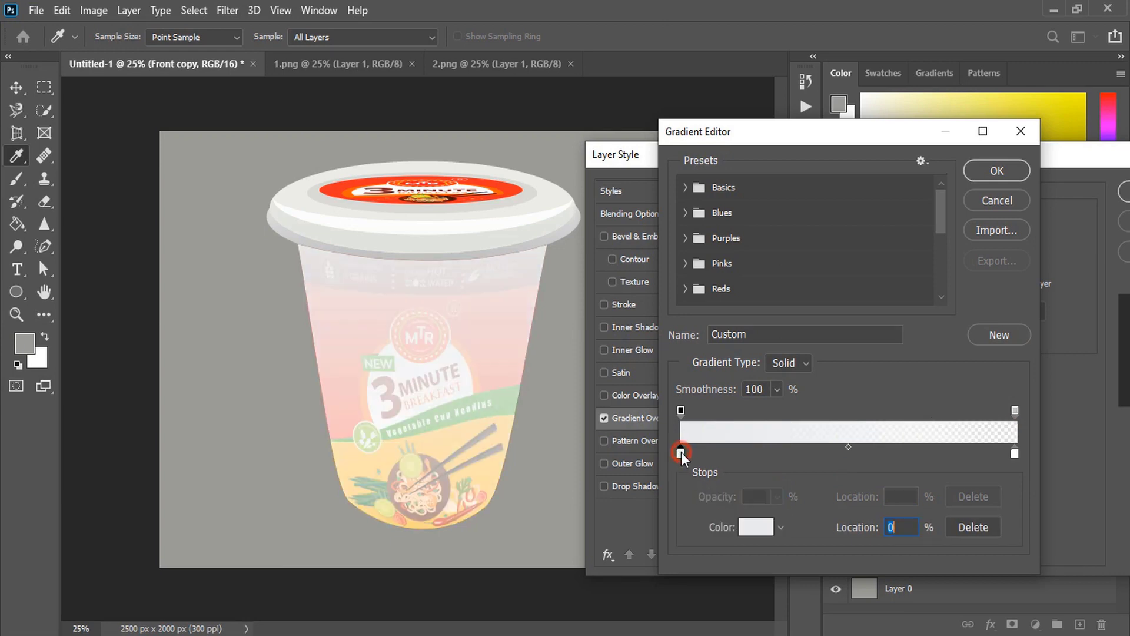
left_click(680, 410)
left_click(772, 496)
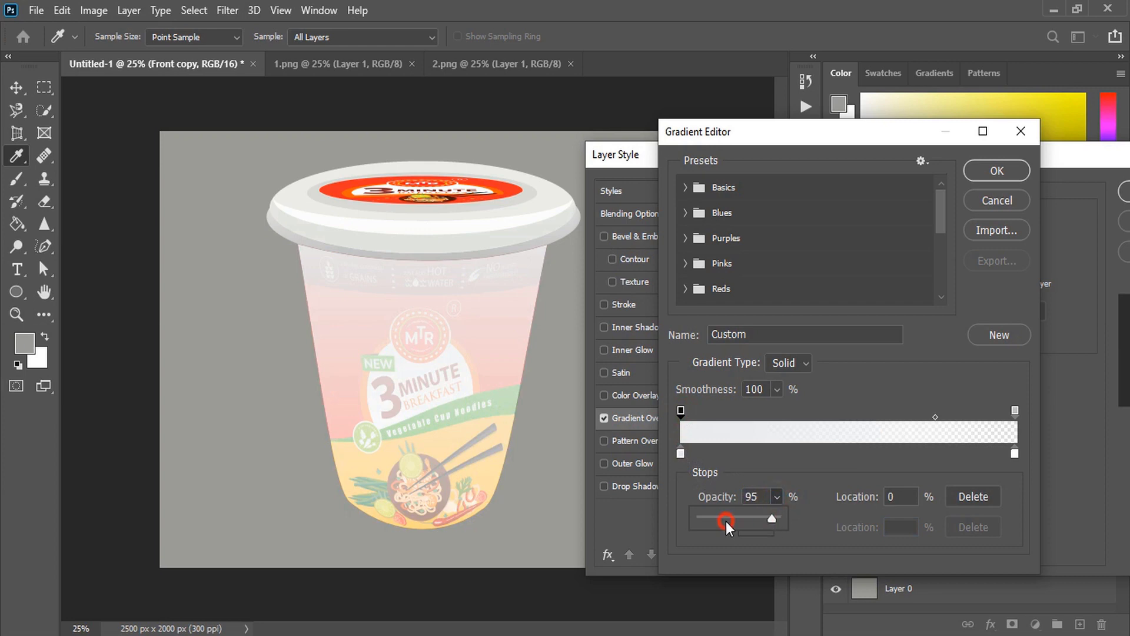
left_click_drag(726, 521, 676, 531)
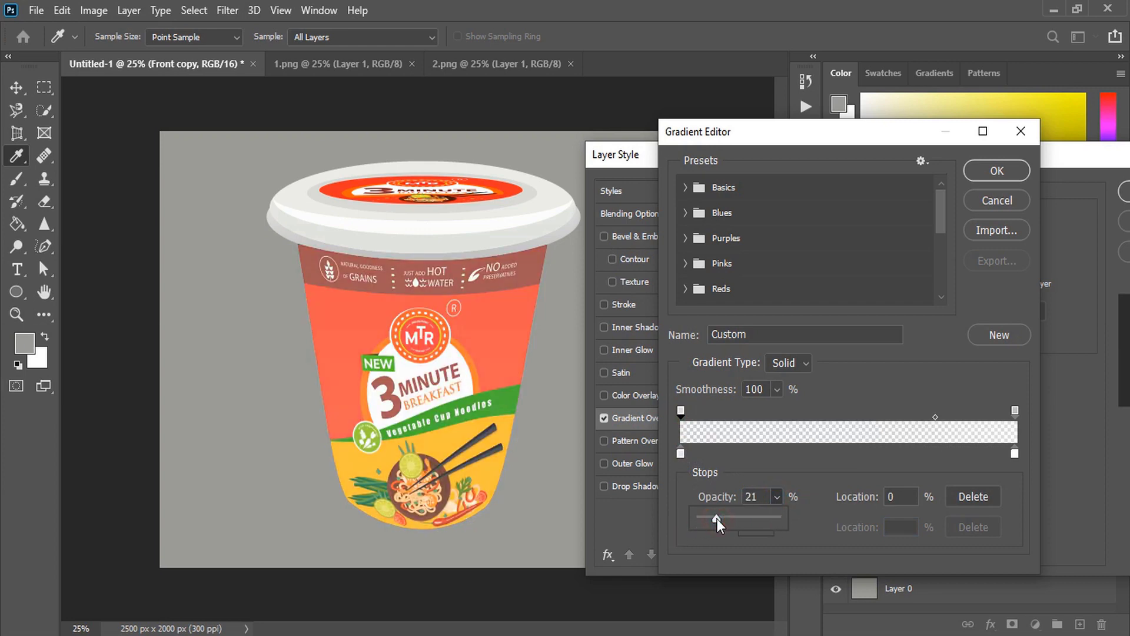
key("Return")
left_click(928, 286)
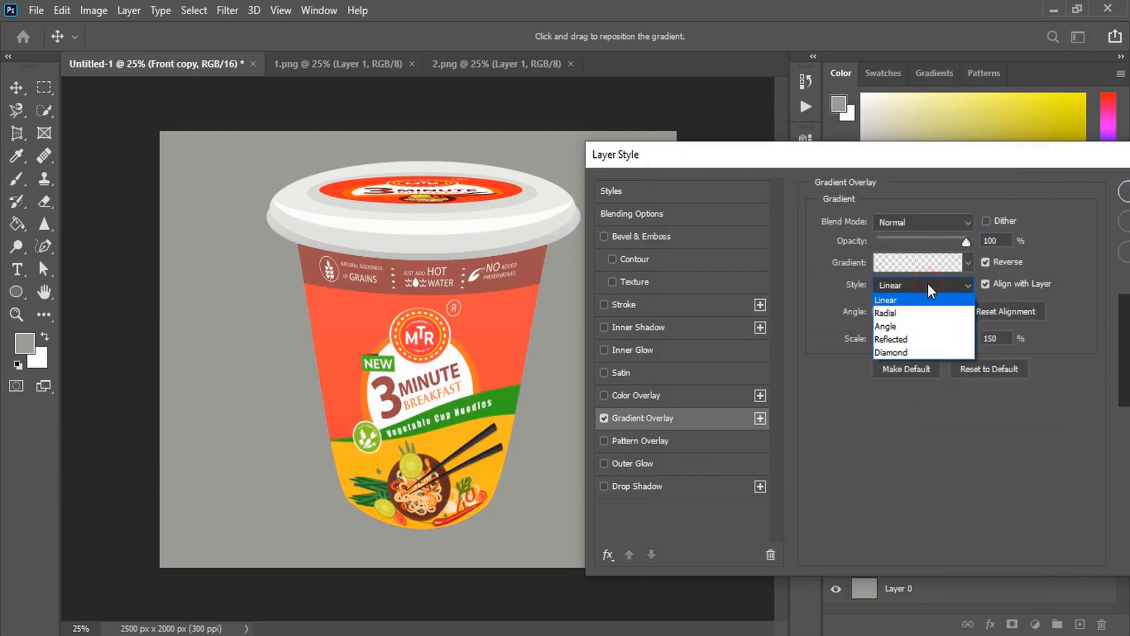
left_click(916, 312)
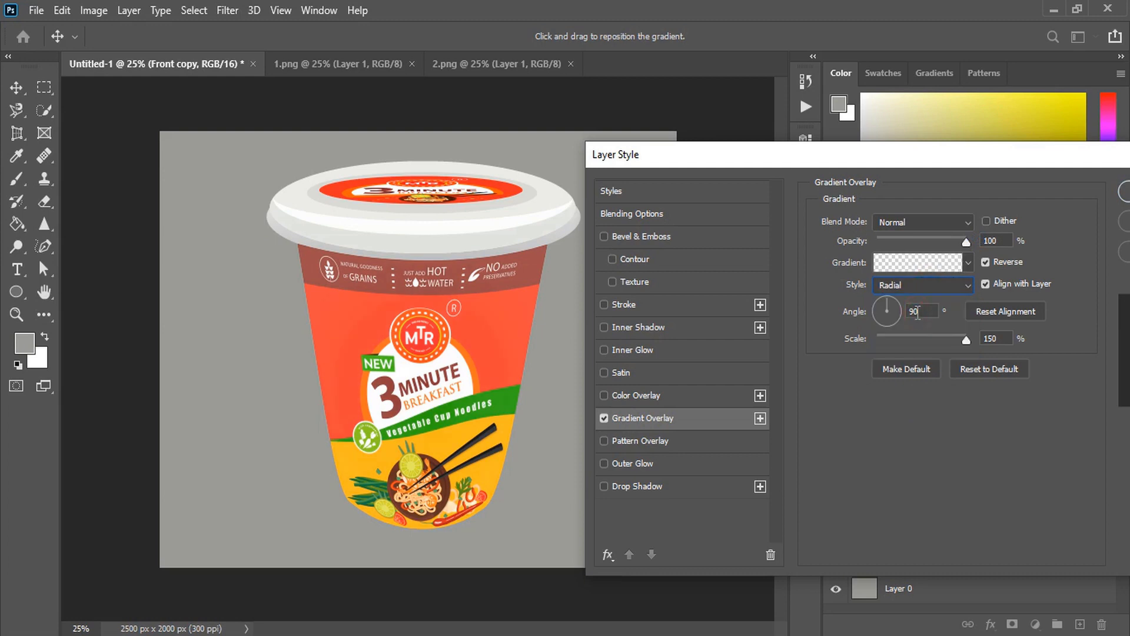
Raise the overlay gradient's start opacity stop to 37% and set the opacity midpoint location to 50%.
left_click(930, 262)
left_click(680, 453)
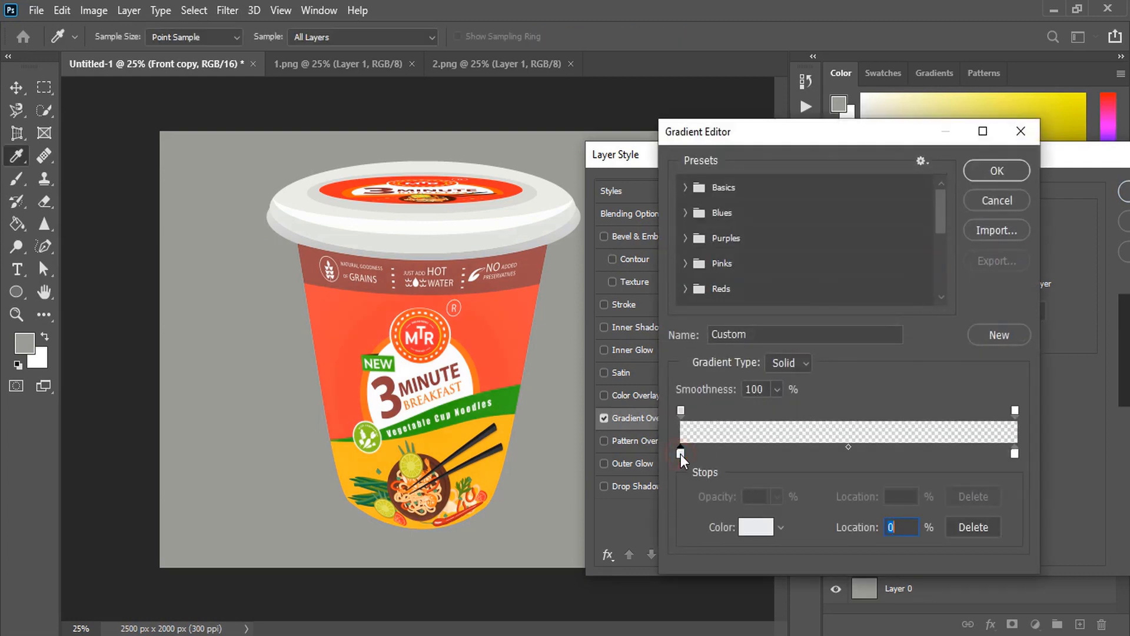
left_click(681, 411)
left_click(777, 496)
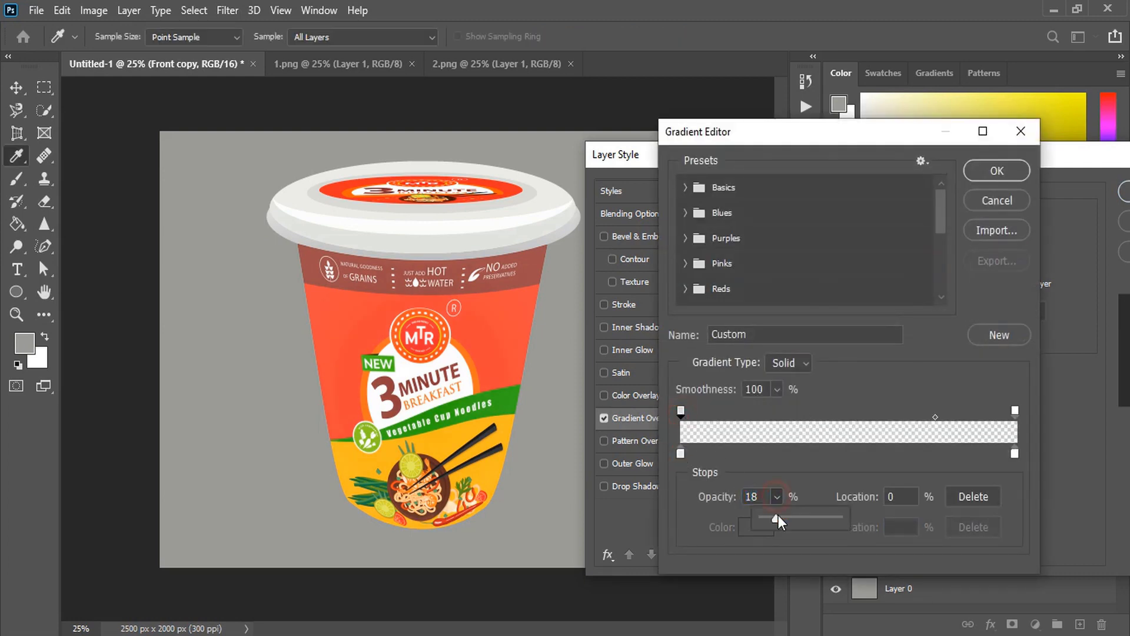
left_click_drag(778, 517, 791, 524)
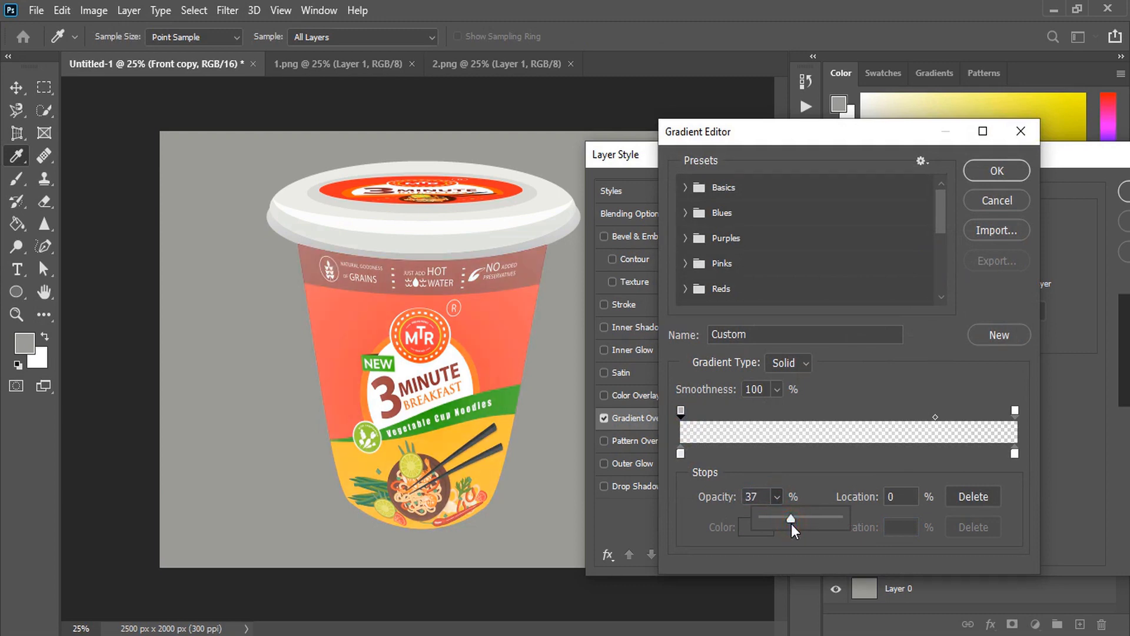
left_click_drag(935, 417, 877, 434)
type("50")
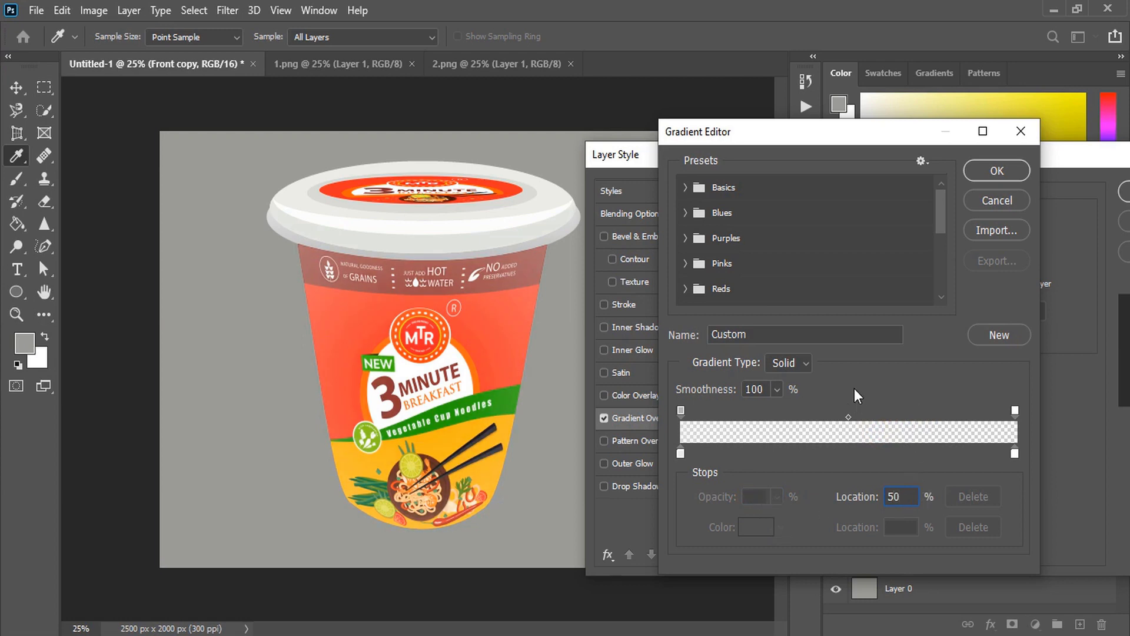
Change the gradient's start colour stop to a near-black.
left_click(680, 452)
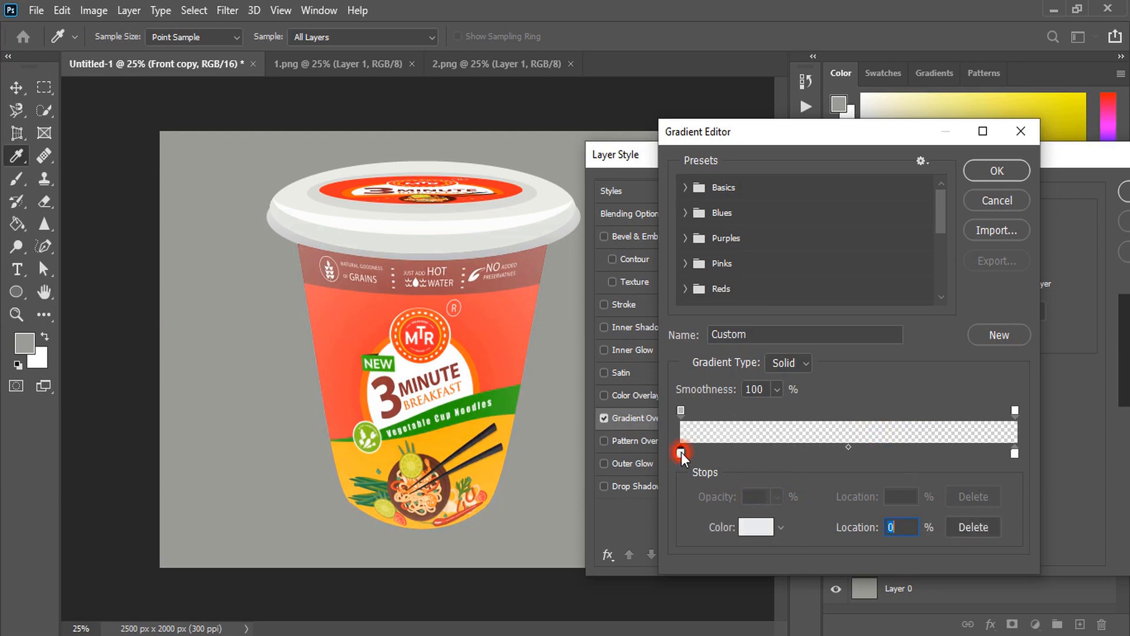
double_click(681, 452)
left_click(636, 449)
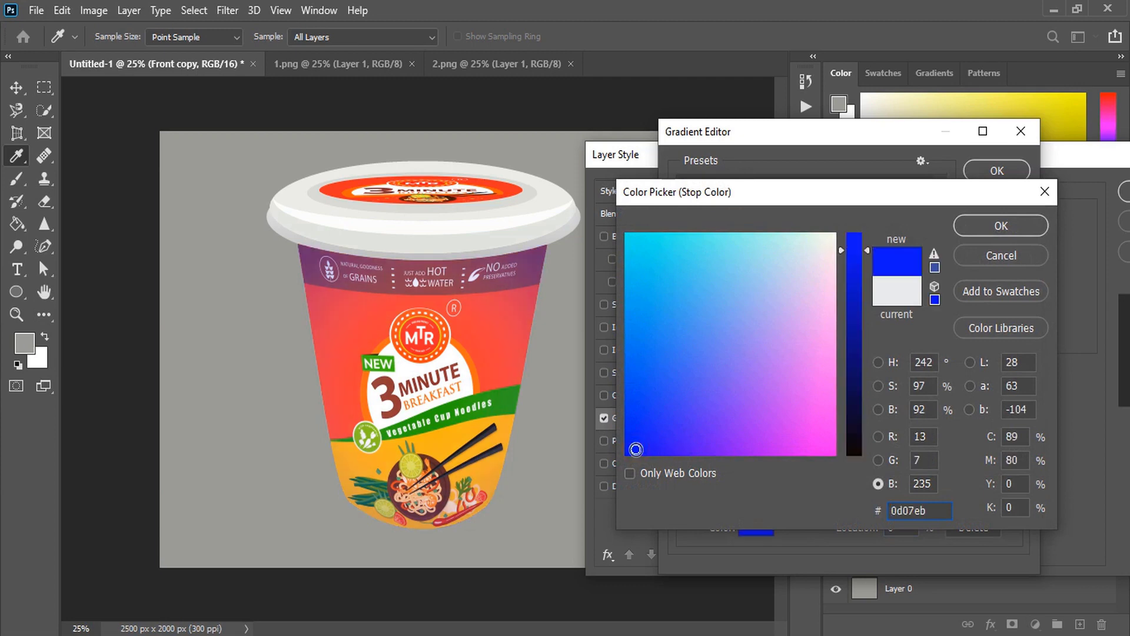
left_click(857, 441)
left_click(855, 447)
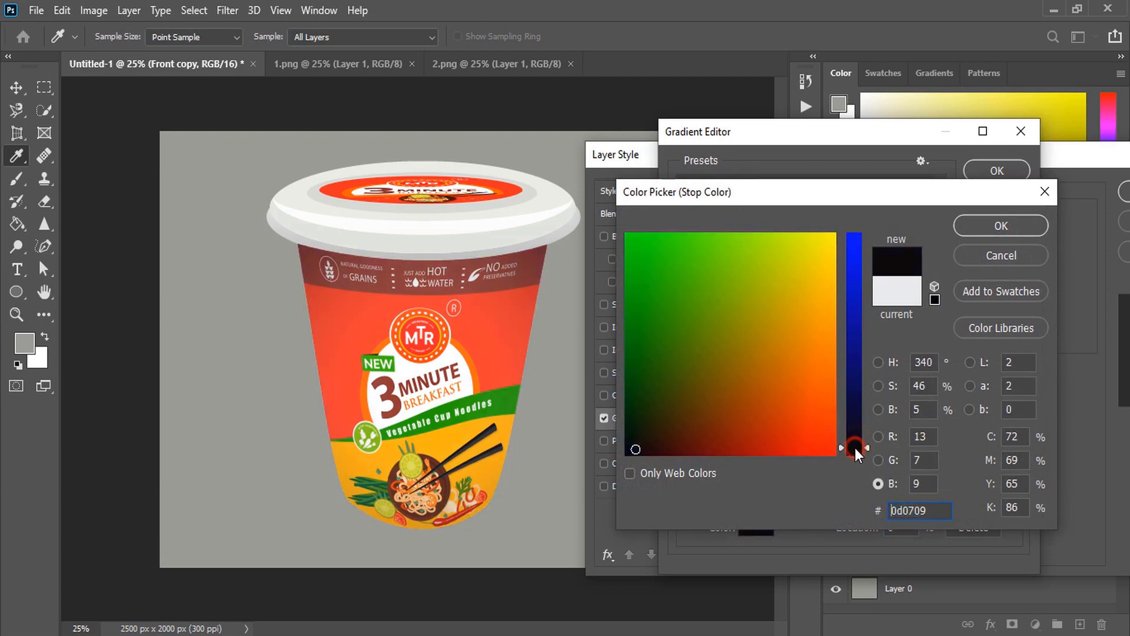
left_click(855, 453)
left_click(984, 227)
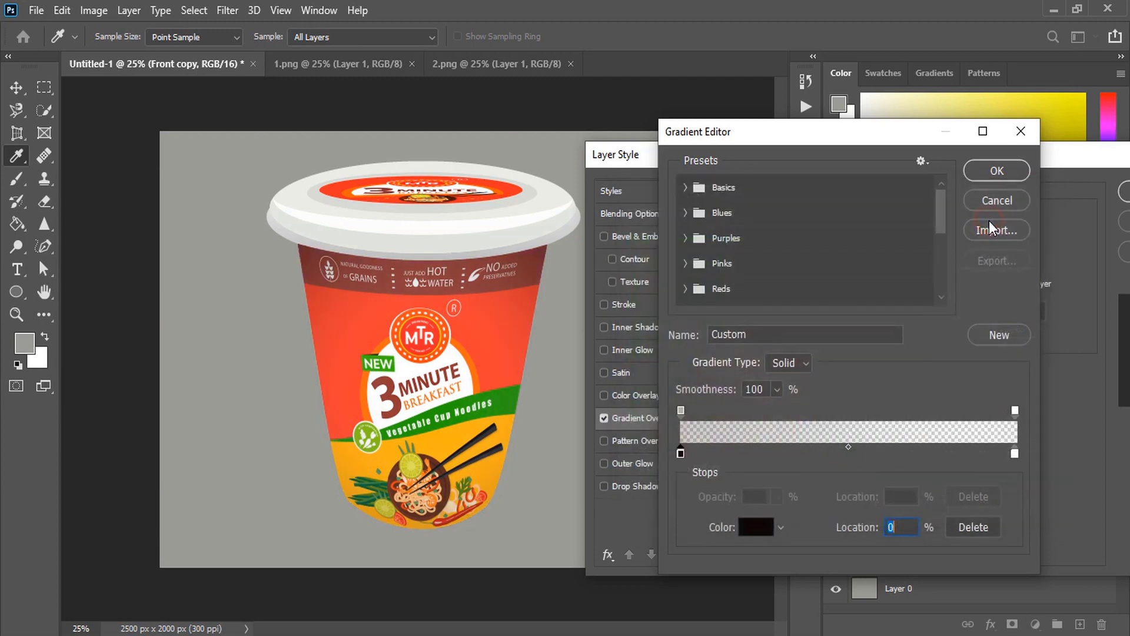
Raise the overlay gradient's start opacity stop, set the end opacity stop to 2%, and accept the gradient overlay.
left_click(680, 410)
left_click(777, 496)
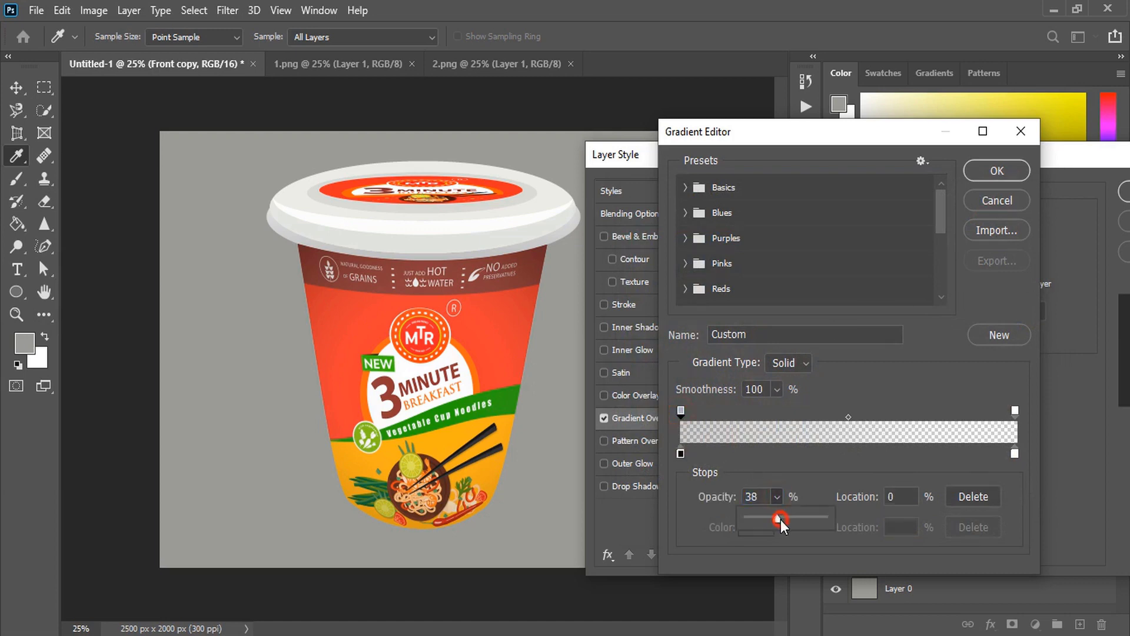
left_click_drag(780, 519, 808, 520)
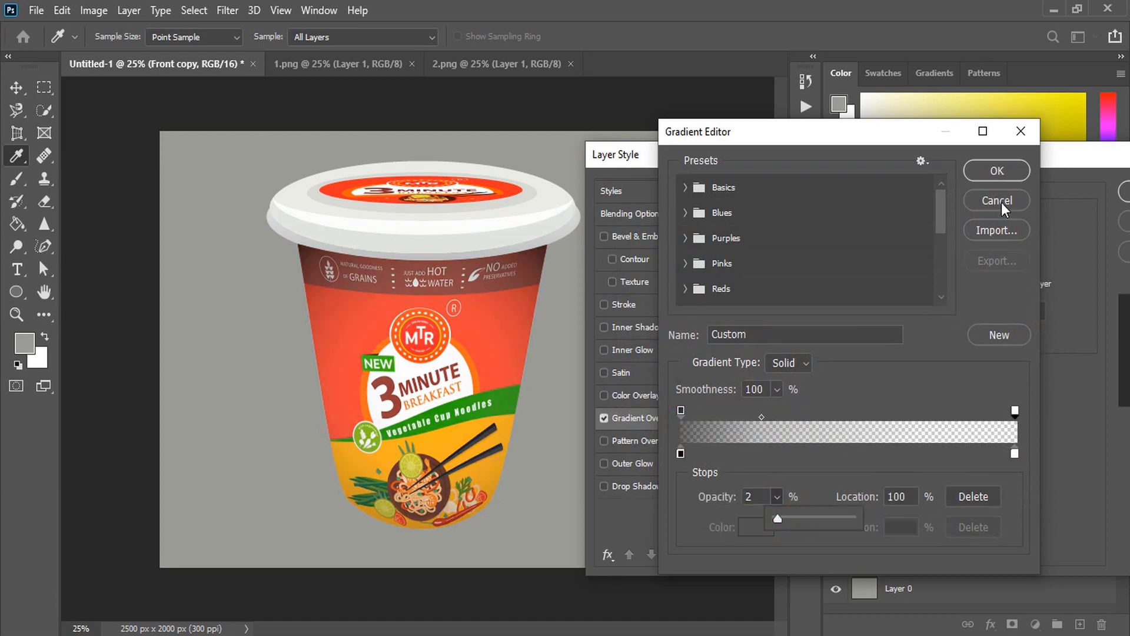
left_click(997, 172)
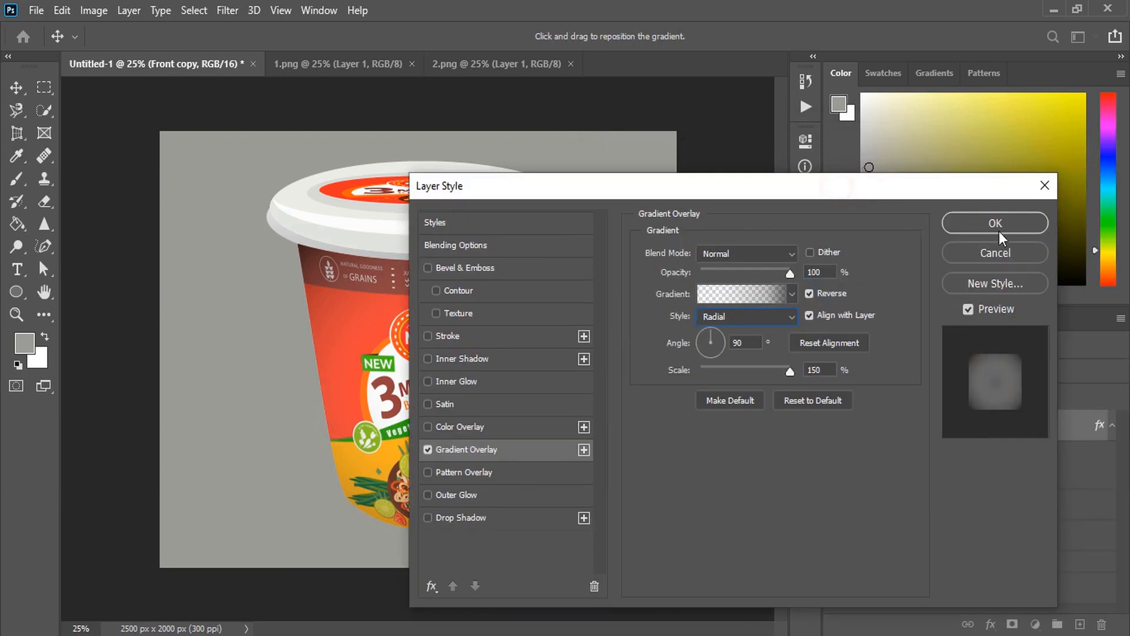
left_click(993, 223)
Draw a flat ellipse about 888 × 228 px at the cup's base and fill it with near-black.
left_click(17, 292)
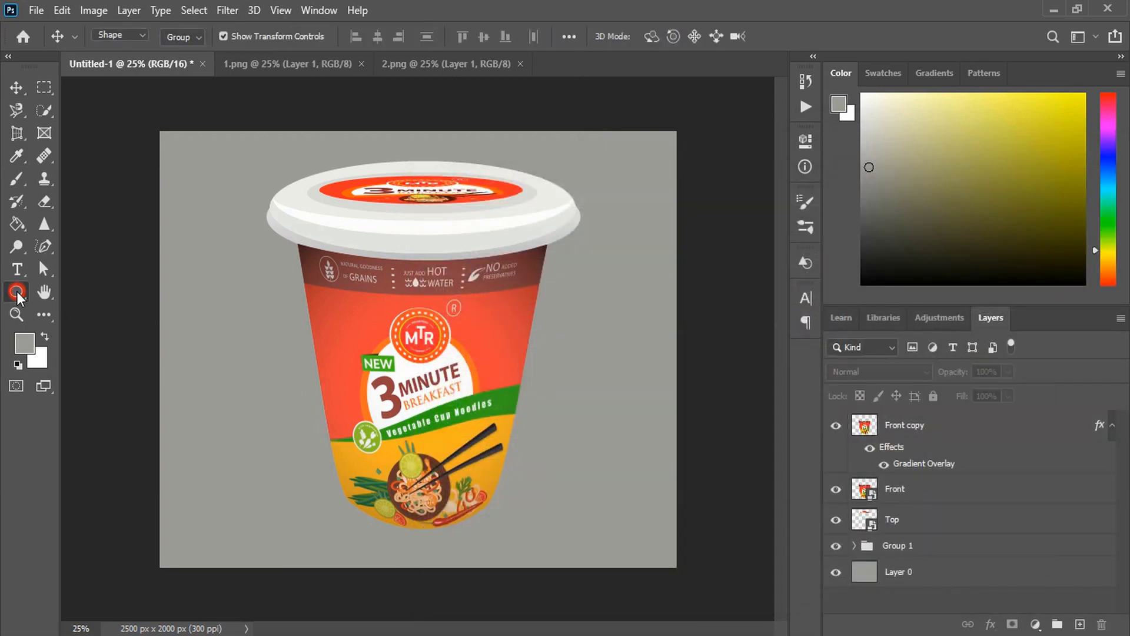
left_click_drag(415, 486, 594, 531)
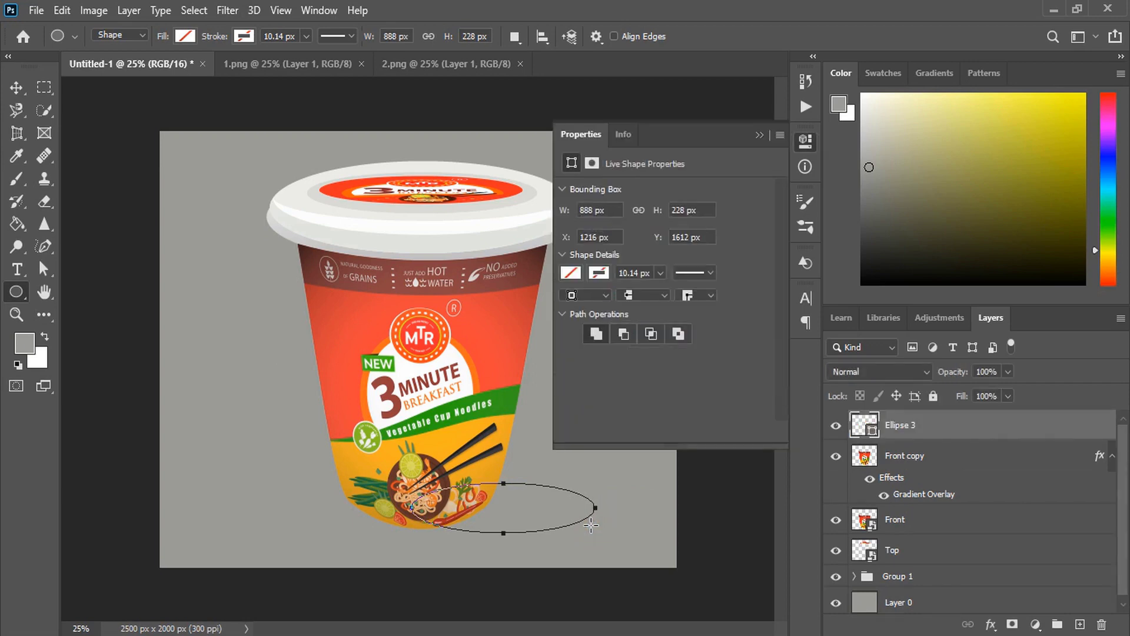
left_click(570, 272)
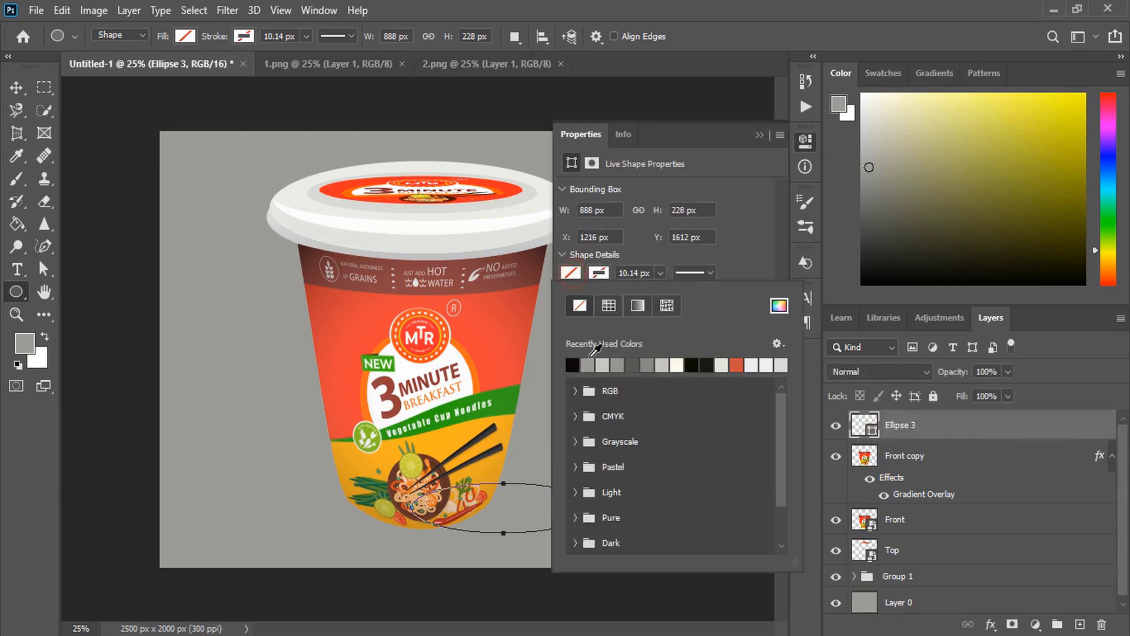
left_click(641, 366)
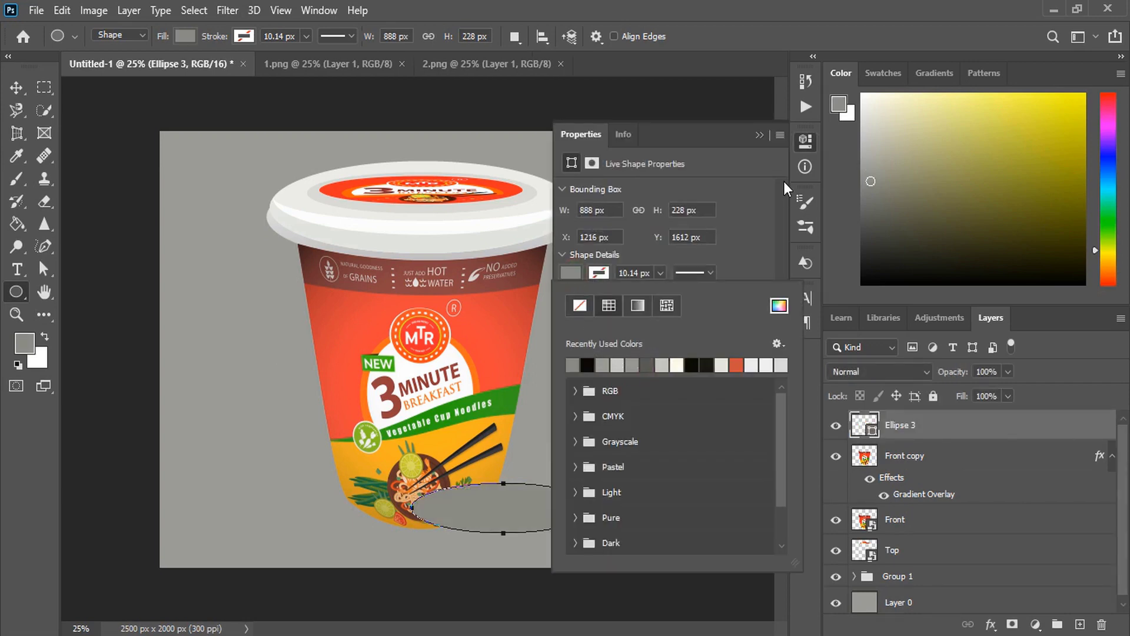
left_click(706, 365)
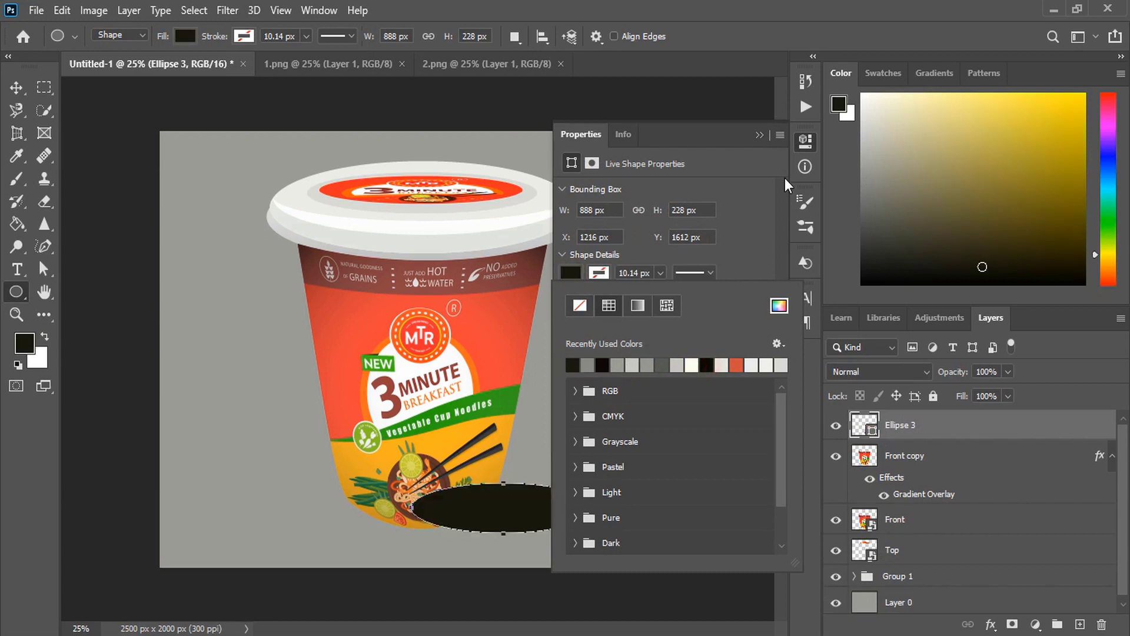
left_click(760, 135)
Move the dark ellipse's layer directly below the Top layer so it lies behind the cup label.
key("v")
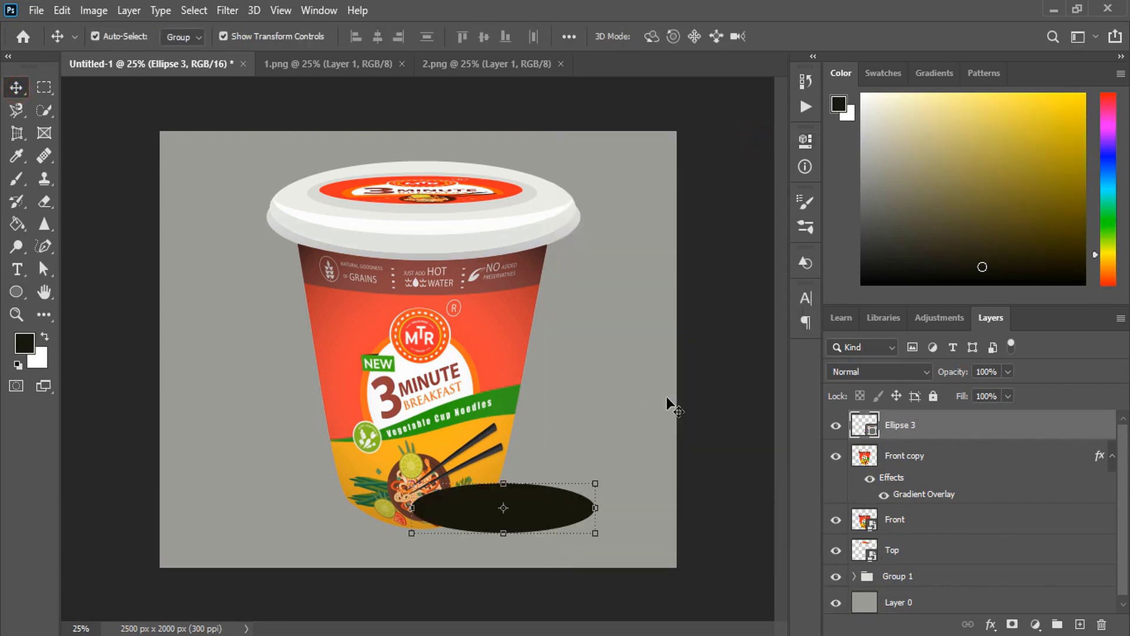
left_click(709, 323)
left_click_drag(928, 426, 943, 553)
left_click(709, 497)
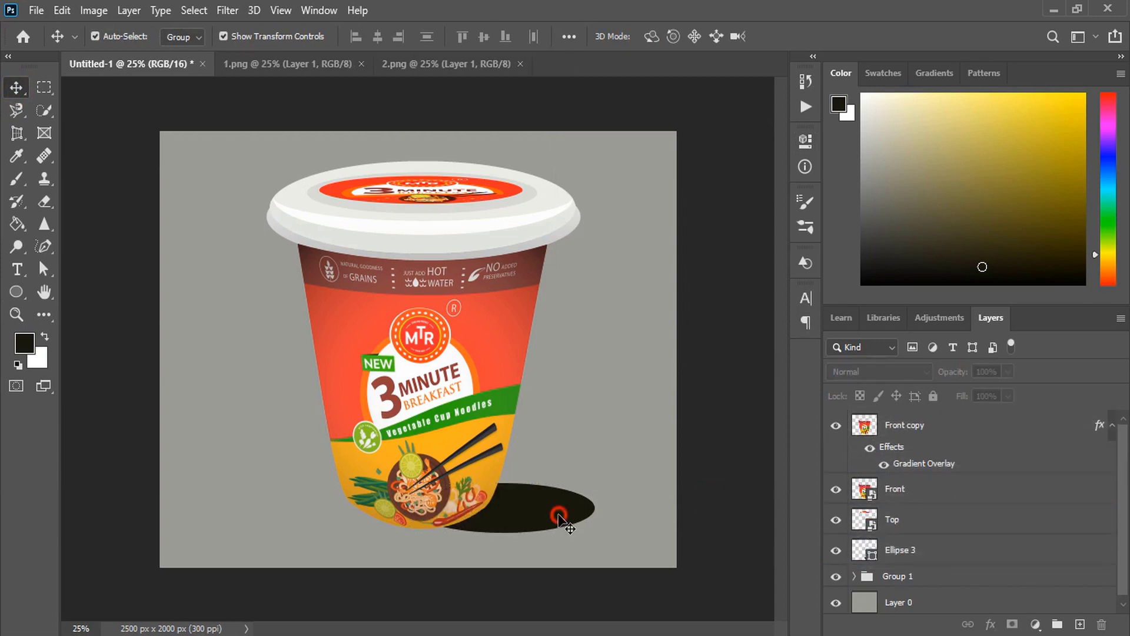
Place the dark ellipse under the cup's base, widened to about 116%, and lower its fill to 55%.
mouse_move(545, 519)
left_mouse_down()
mouse_move(513, 523)
mouse_move(595, 514)
mouse_move(529, 526)
left_mouse_up()
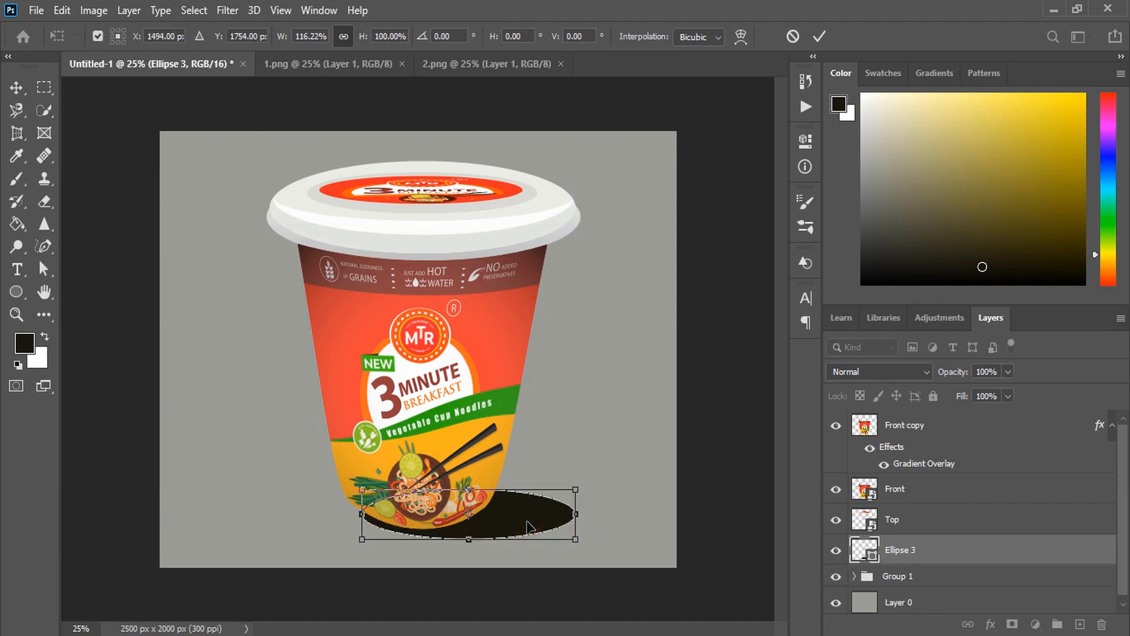
left_click(732, 467)
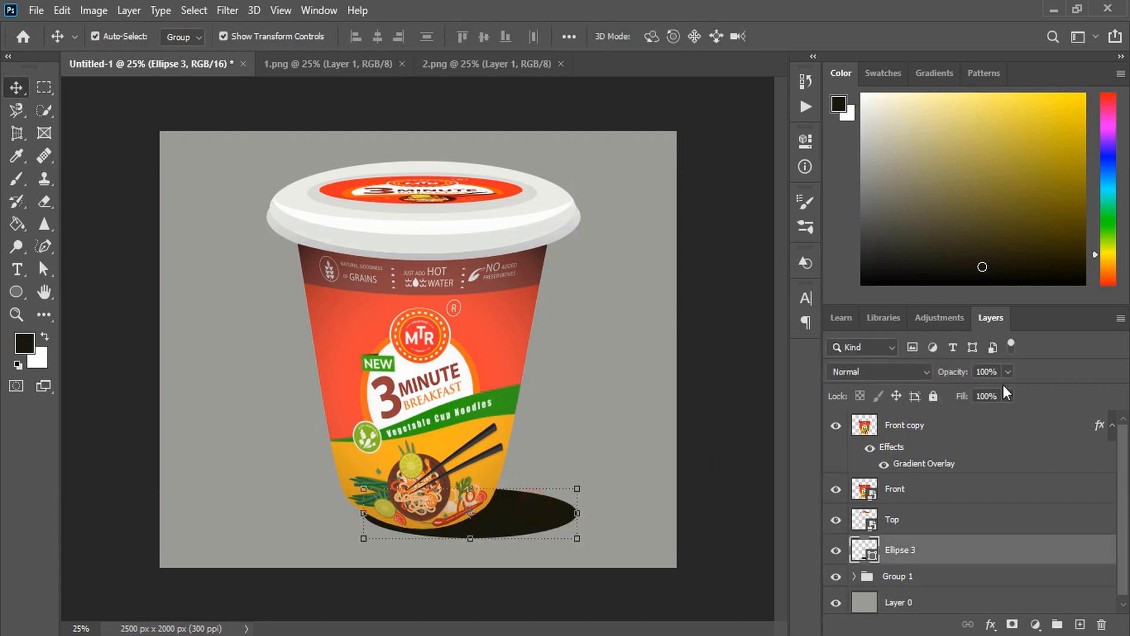
left_click(975, 415)
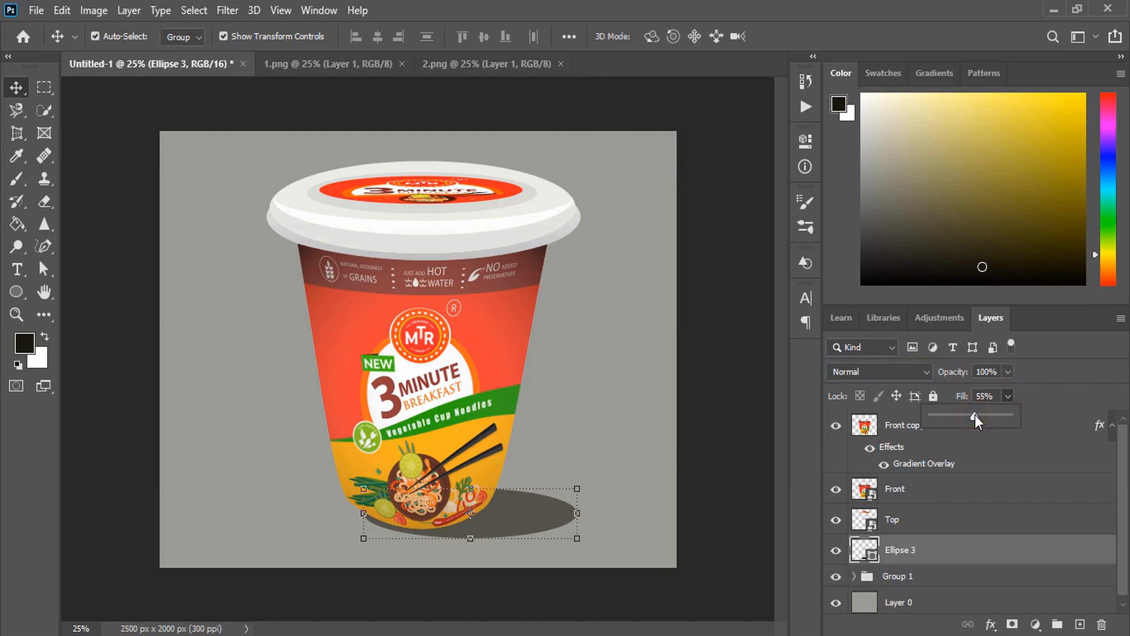
left_click(722, 462)
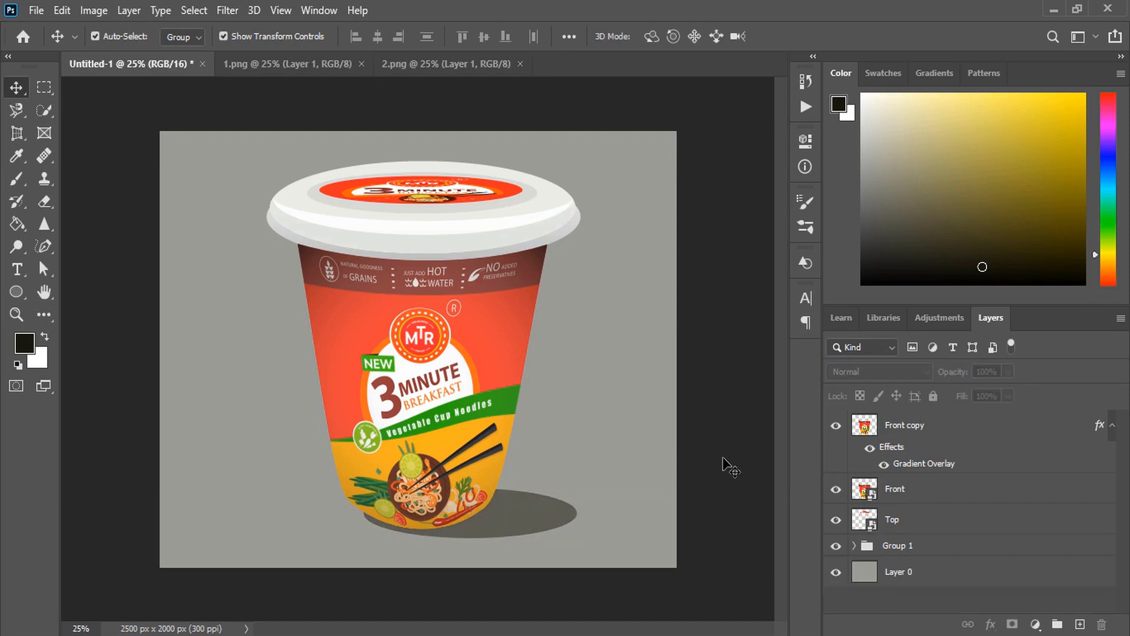
Draw an ellipse about 844 × 888 px over the cup body's label and fill it with a very light grey.
left_click(17, 292)
left_click_drag(334, 267, 508, 458)
left_click(571, 273)
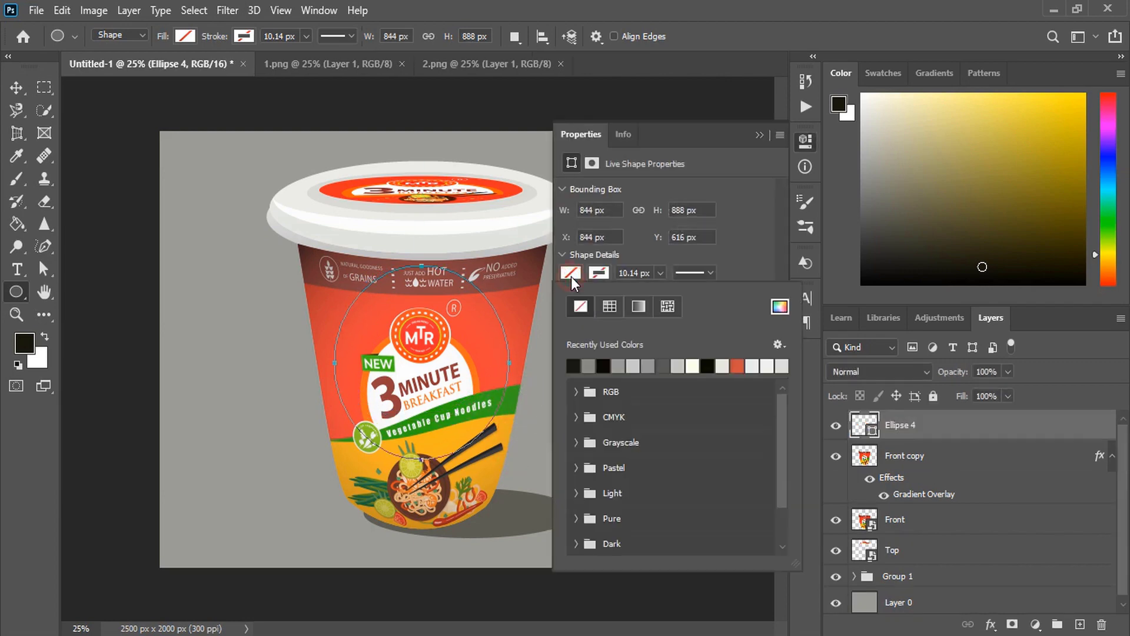
left_click(752, 365)
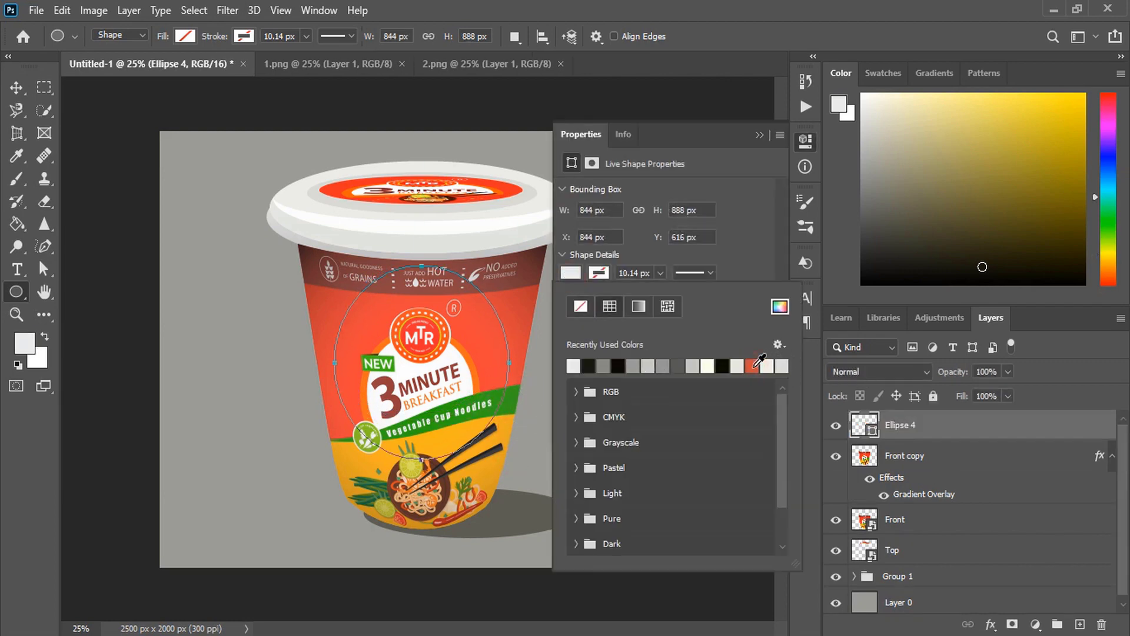
left_click(759, 135)
left_click(759, 136)
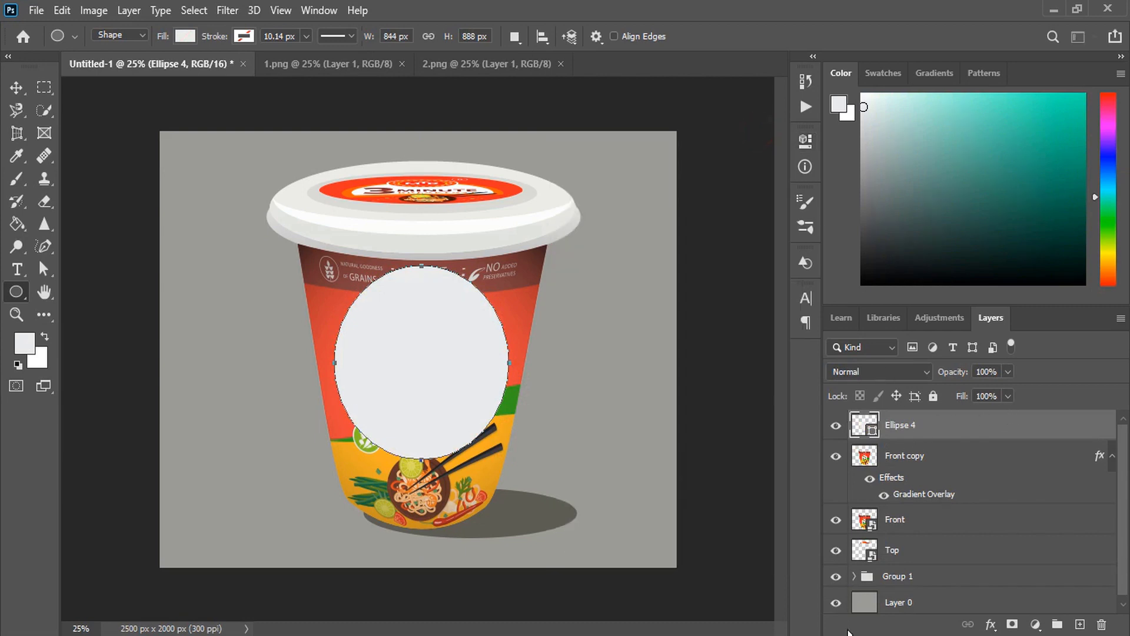
Set the light ellipse layer's blend mode to Overlay.
left_click(893, 347)
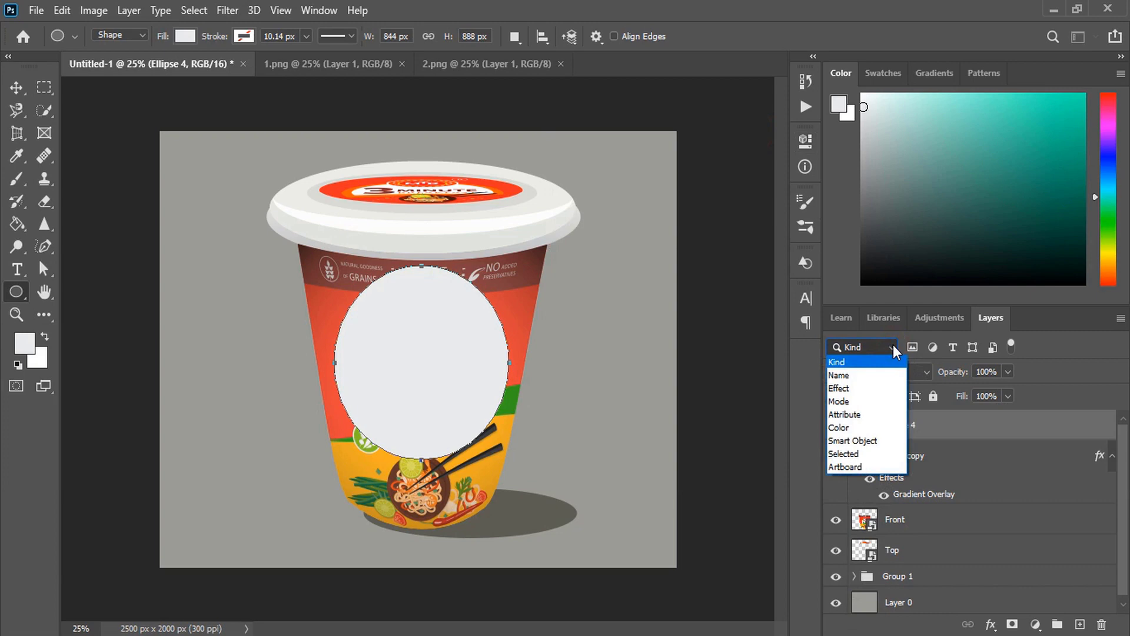
left_click(917, 371)
left_click(920, 376)
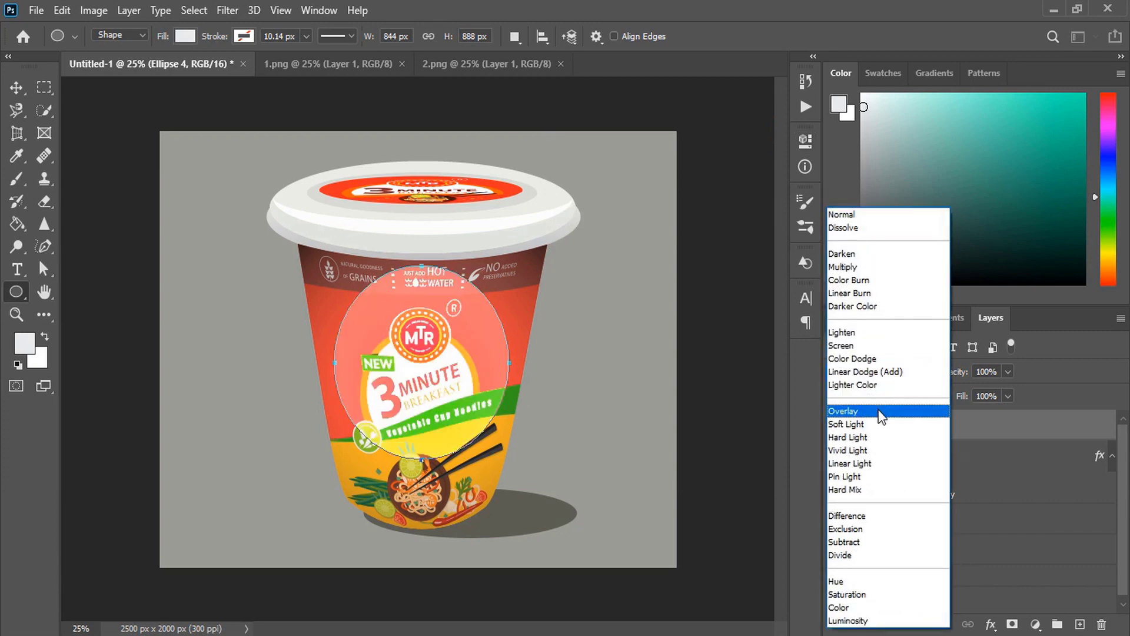
left_click(878, 411)
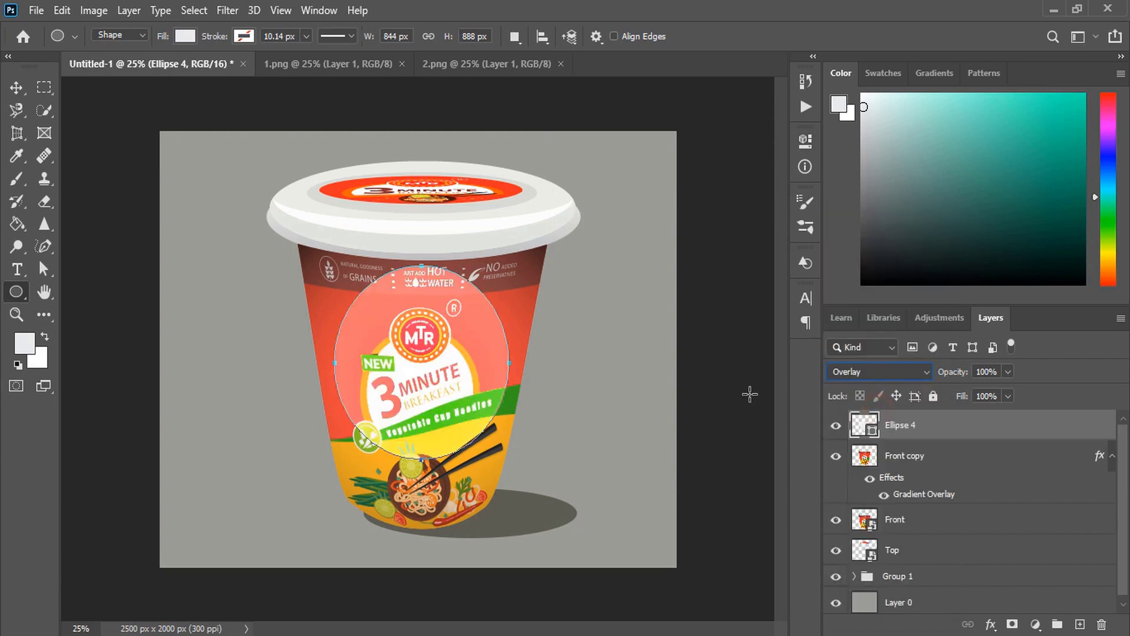
Shift the light ellipse slightly down on the cup body and lower its fill to 25%.
left_click(16, 88)
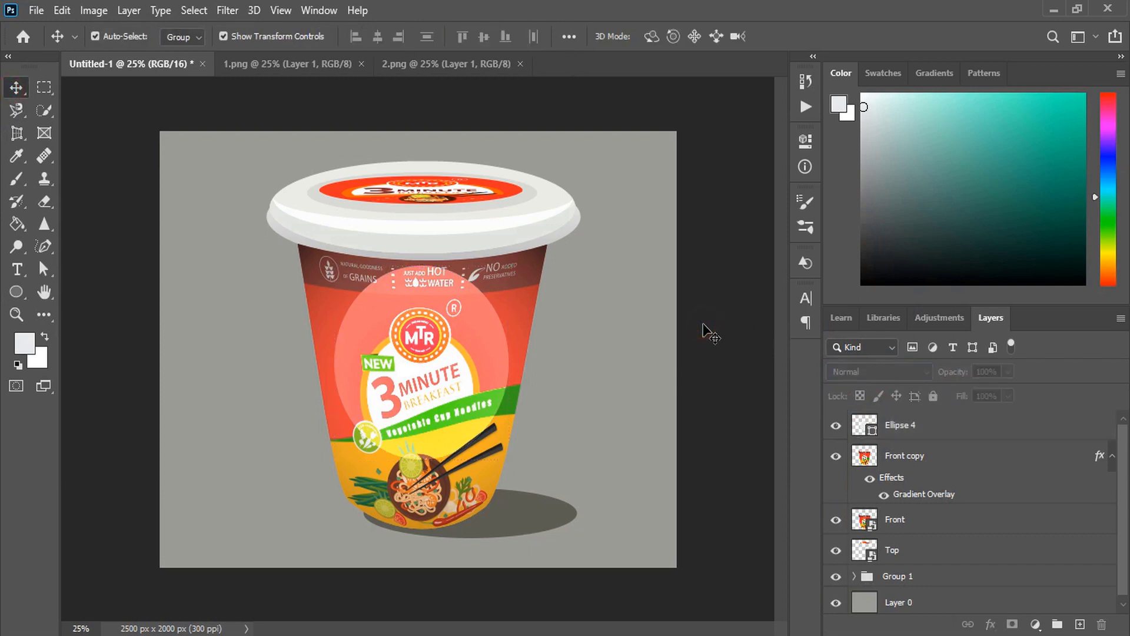
left_click_drag(484, 344, 487, 364)
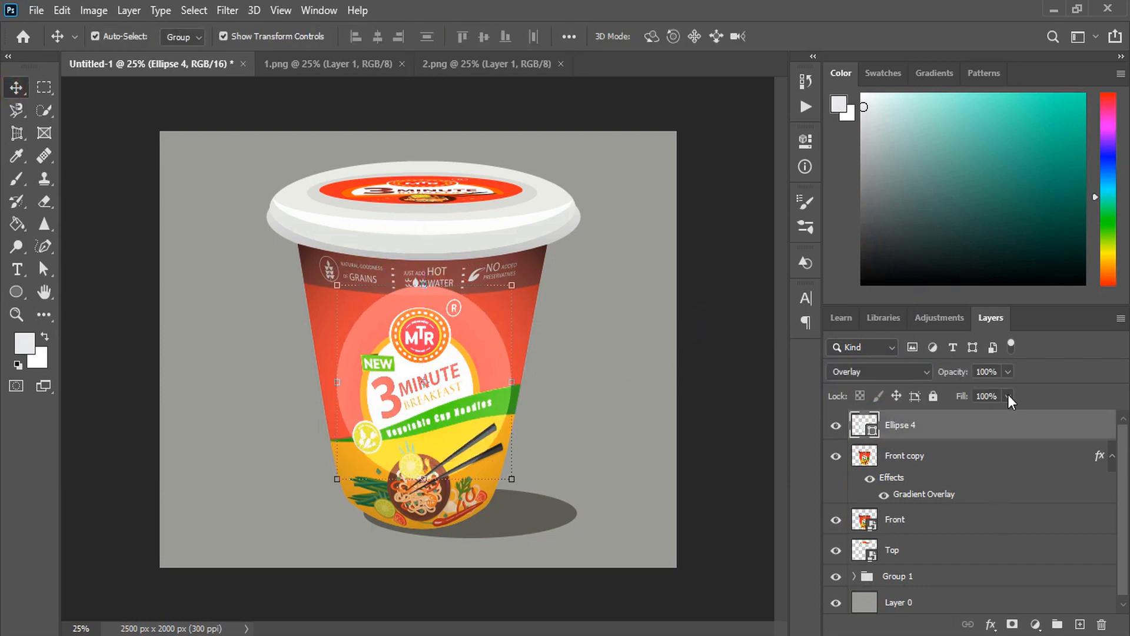
left_click_drag(1010, 396, 940, 416)
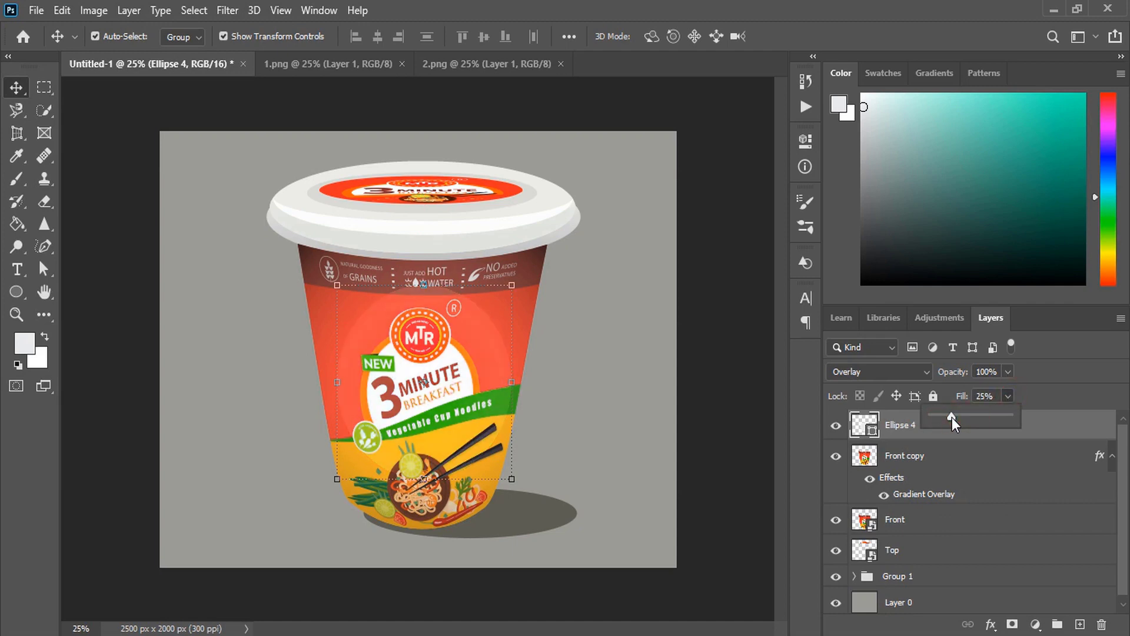
Lower the light ellipse layer's opacity to 59%.
left_click(1008, 371)
left_click(1008, 371)
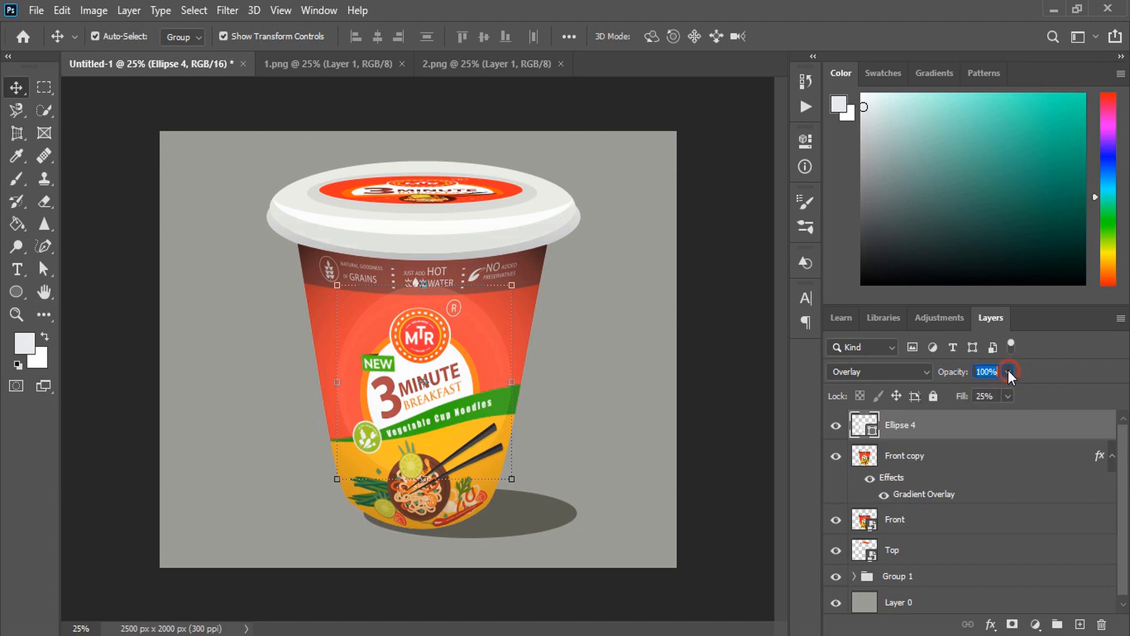
left_click(1007, 371)
left_click_drag(986, 395, 977, 393)
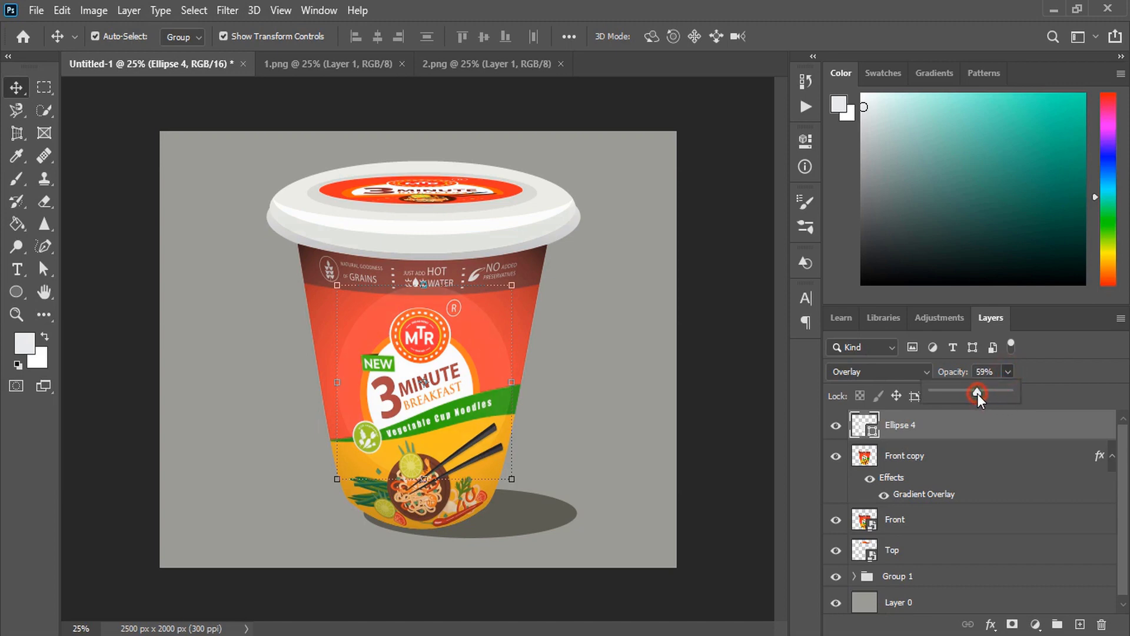
left_click(731, 410)
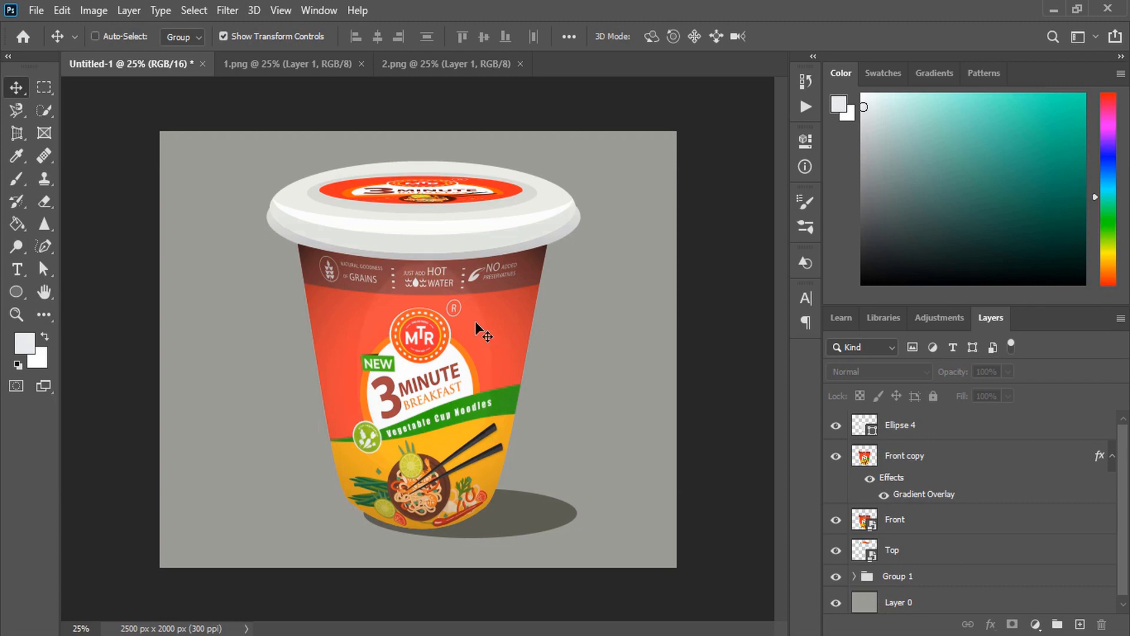
Fit the light ellipse, made narrower, towards the cup body's right side and rotate it about 18°.
left_click_drag(468, 322, 499, 315)
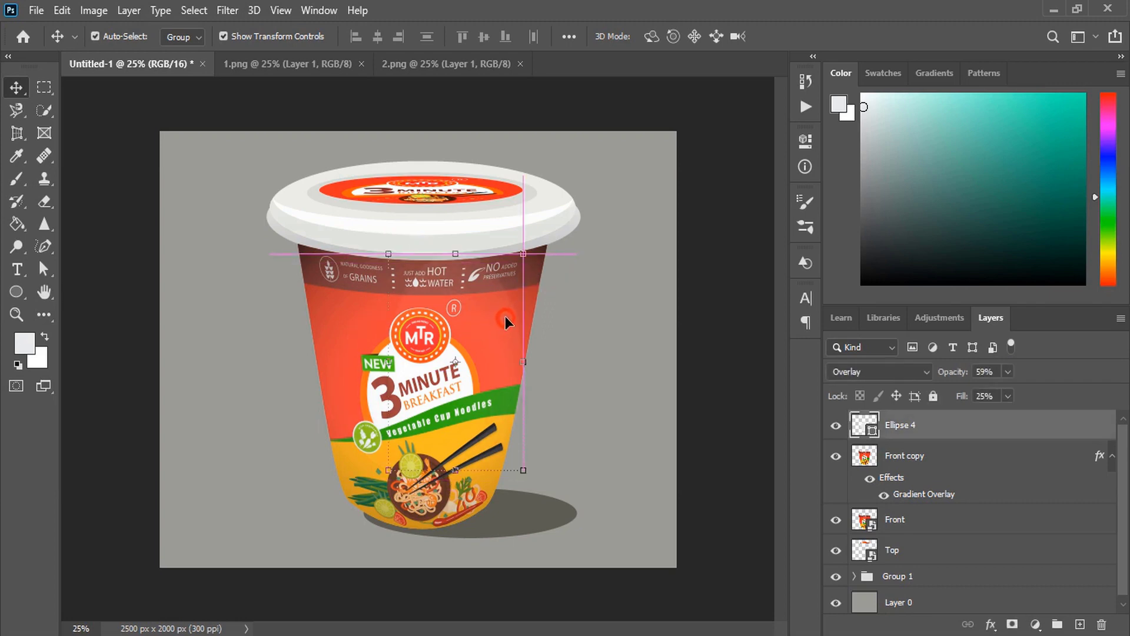
left_click_drag(537, 252, 564, 286)
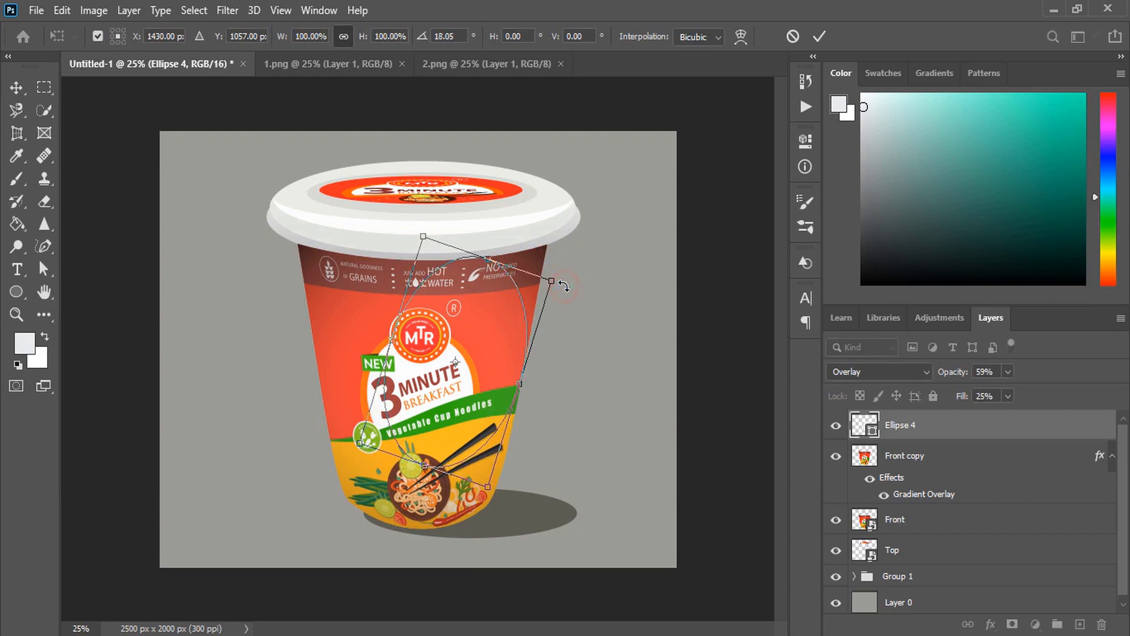
left_click(819, 36)
left_click(707, 315, "alt")
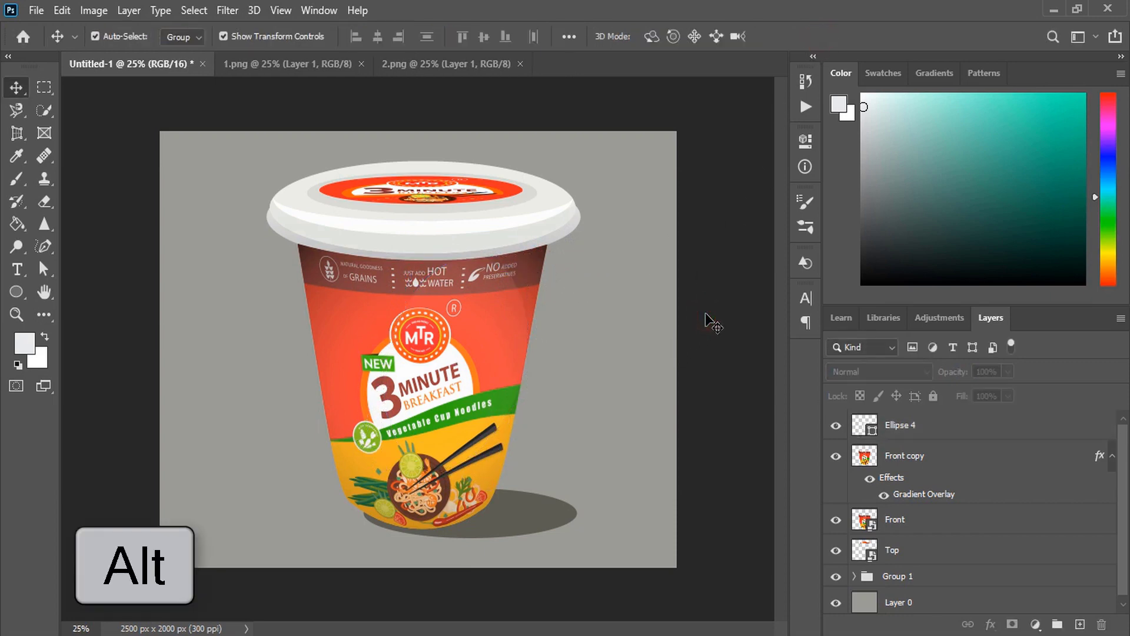
Duplicate the light ellipse towards the cup body's left side and scale the copy to about 74%.
left_click_drag(479, 328, 410, 339)
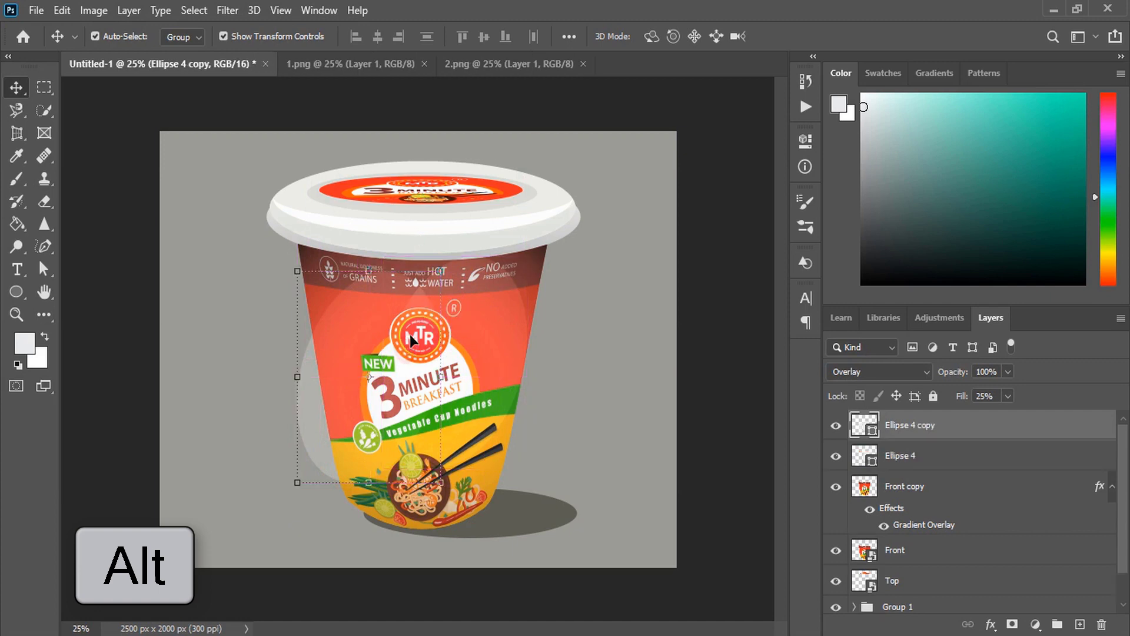
left_click_drag(441, 272, 382, 305)
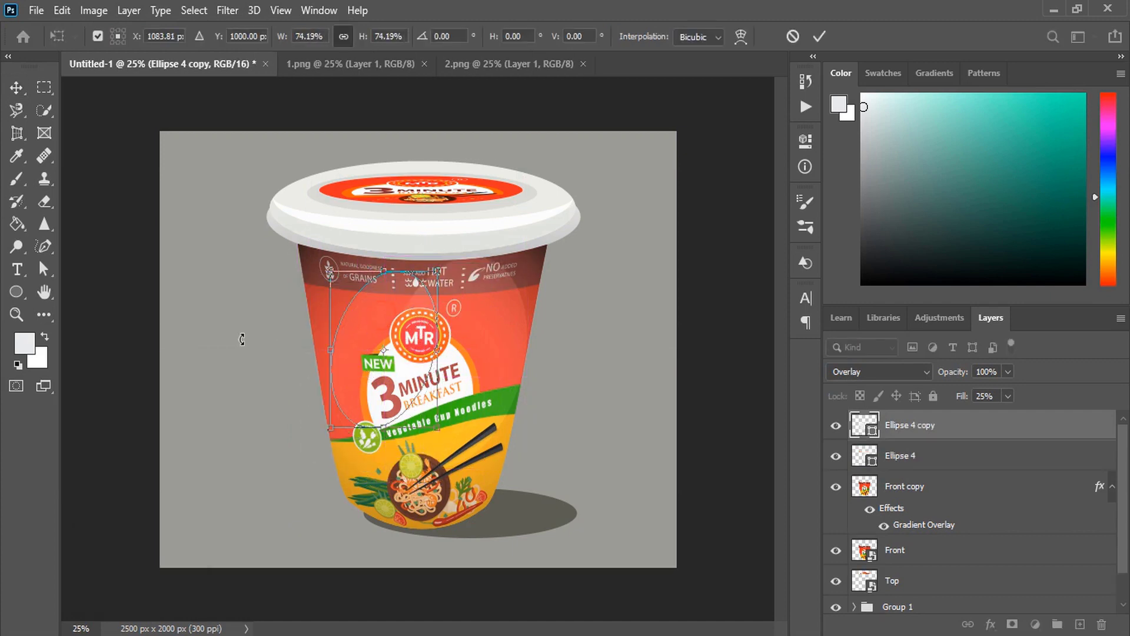
left_click(821, 39)
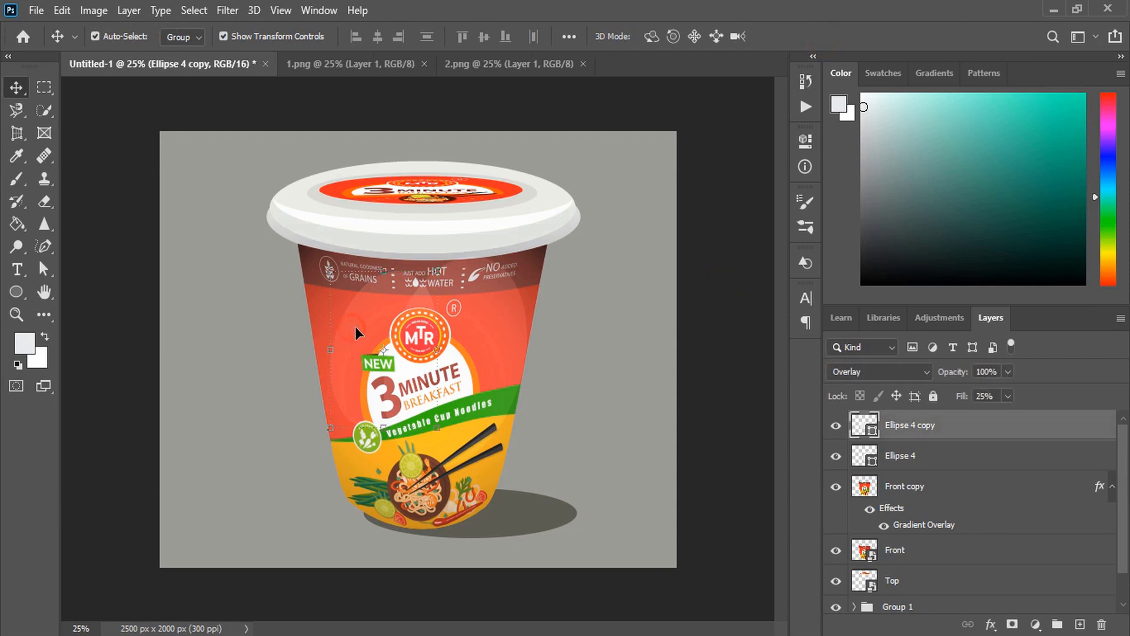
Narrow the ellipse copy to about 43% width and fit it, slightly rotated, along the cup body's upper right edge.
left_click_drag(356, 328, 465, 408)
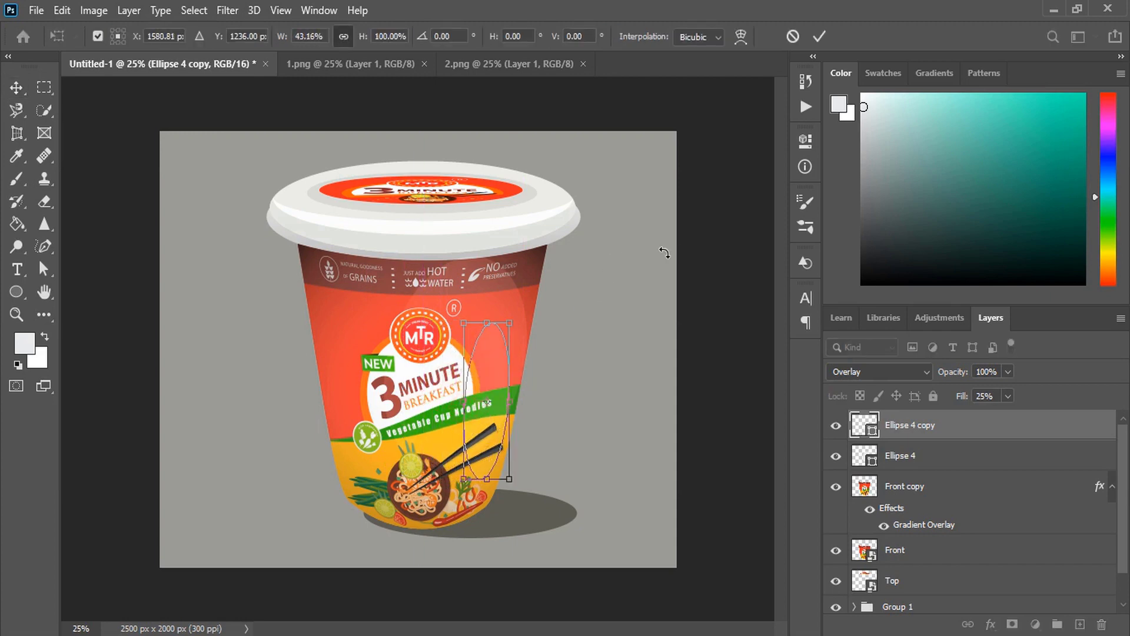
left_click(821, 36)
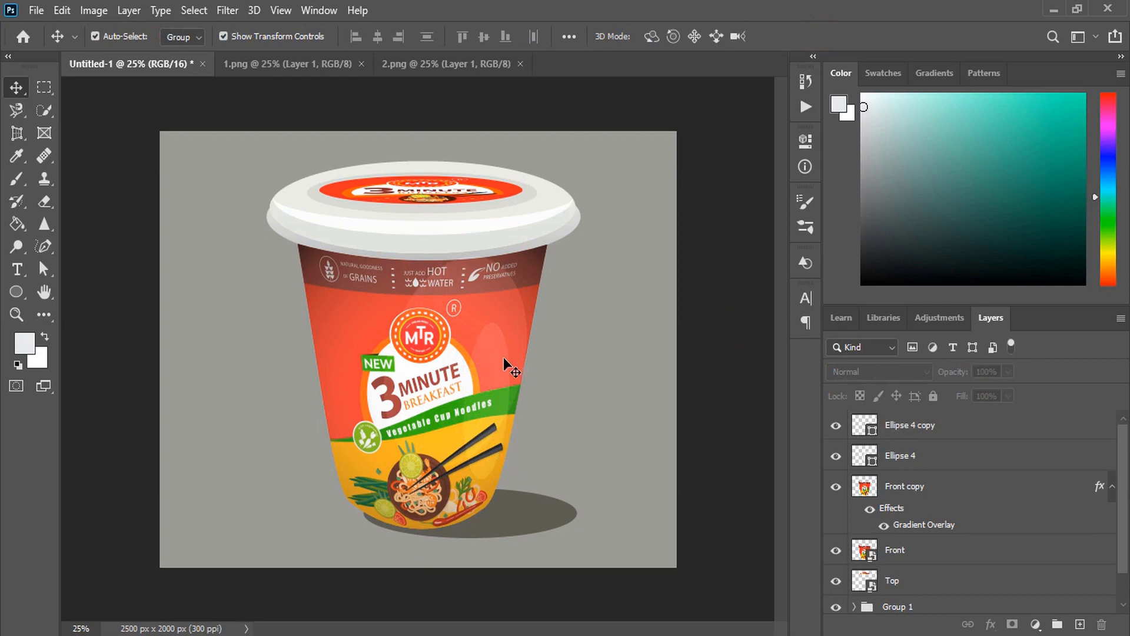
left_click_drag(491, 373, 514, 308)
key("ctrl+t")
left_click_drag(539, 416, 528, 419)
left_click(818, 38)
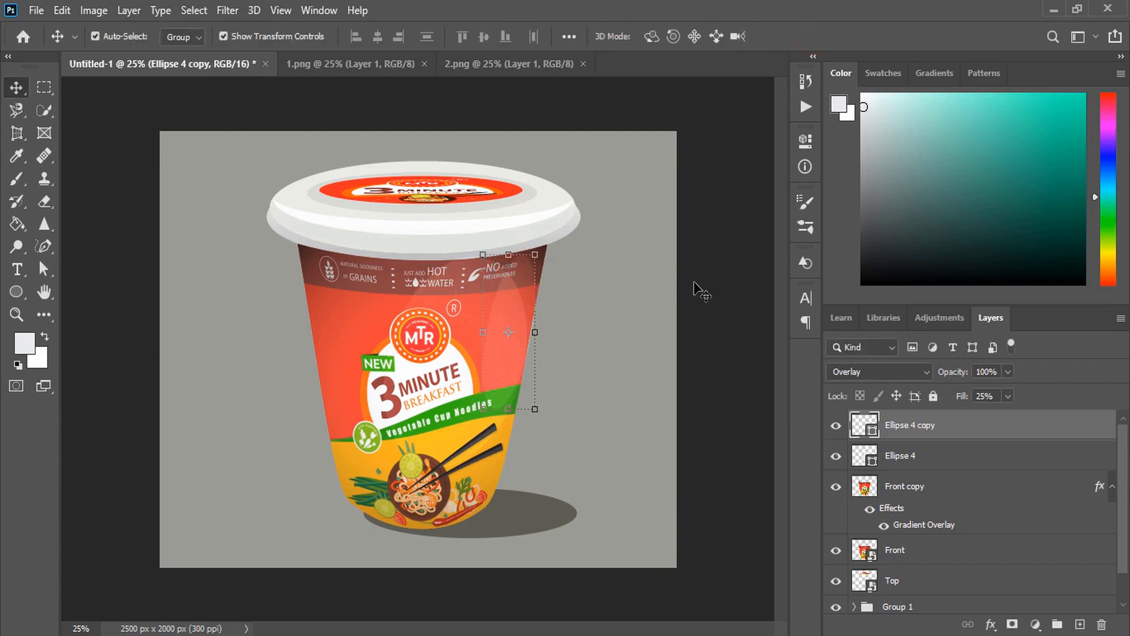
Group the two highlight ellipse layers with the Front copy layer and rename the group Effects.
left_click(695, 283)
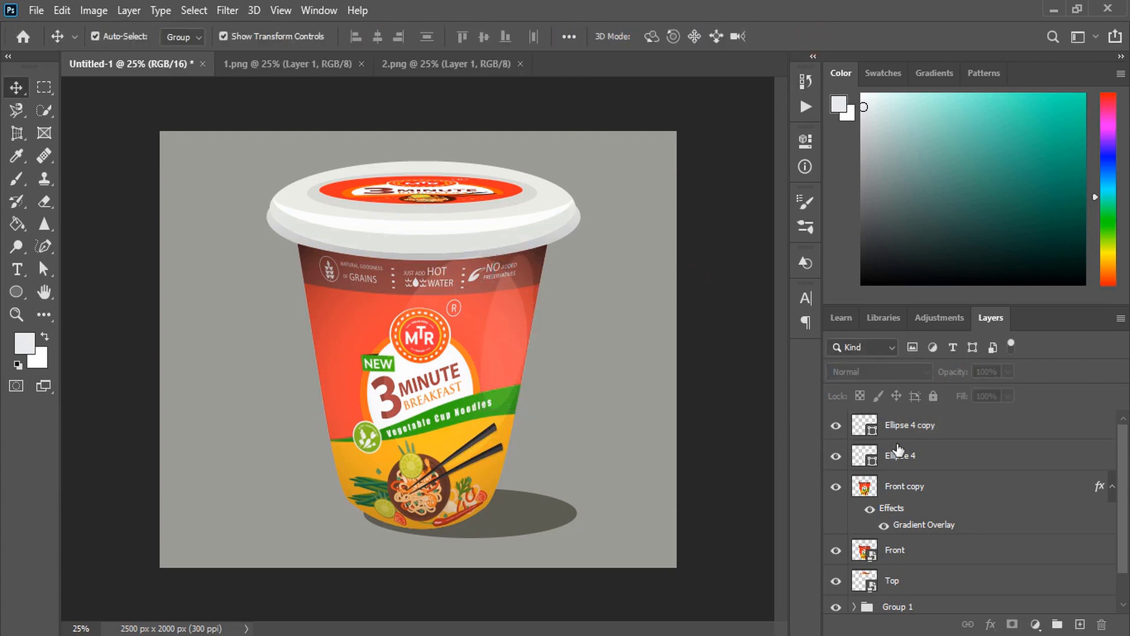
left_click(918, 424)
left_click(927, 459, "shift")
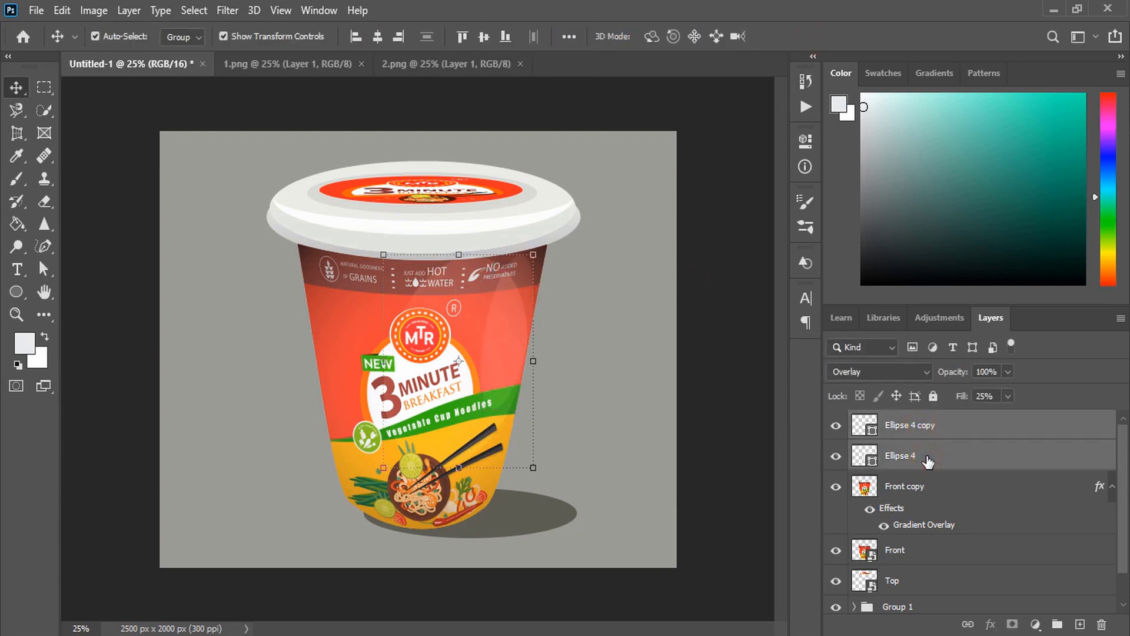
left_click(945, 496, "shift")
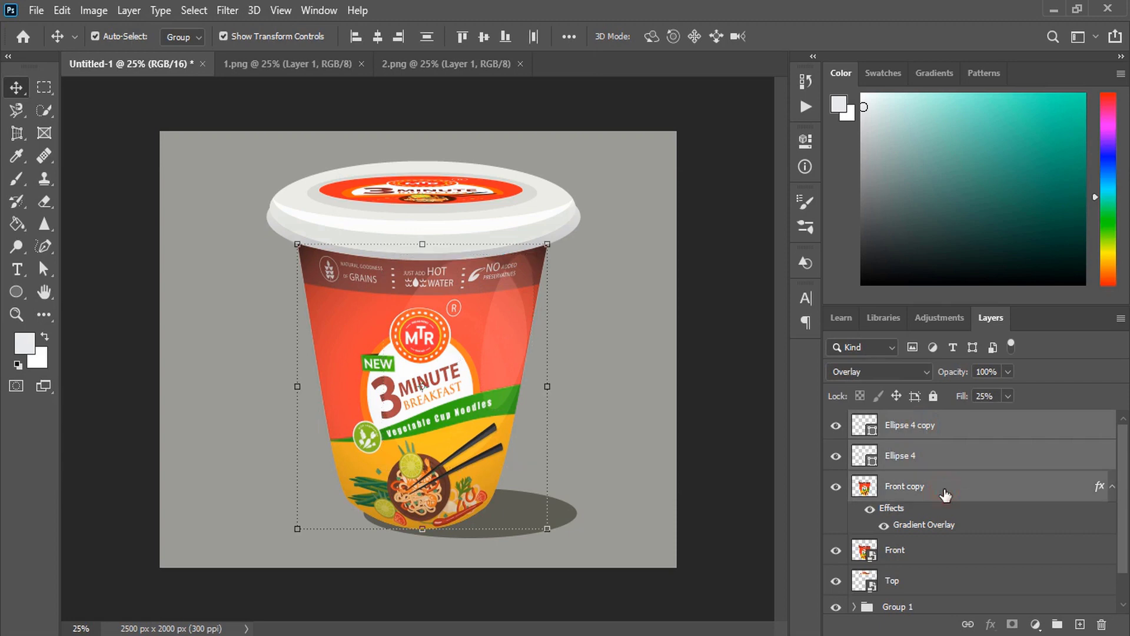
left_click_drag(945, 492, 1057, 624)
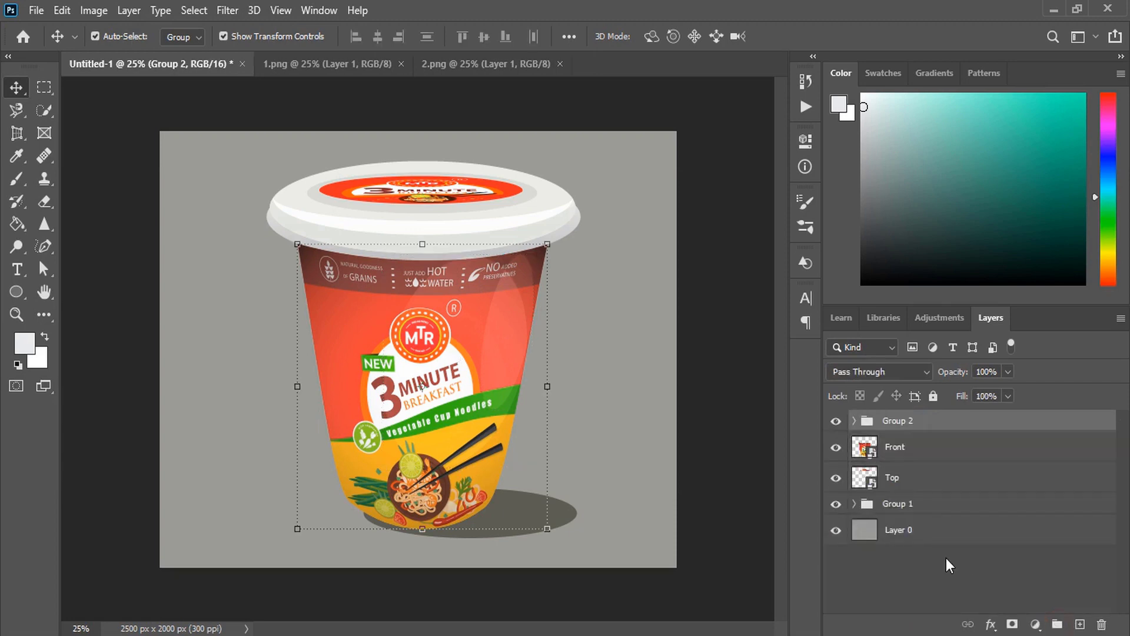
double_click(899, 421)
type("Effects")
key("Return")
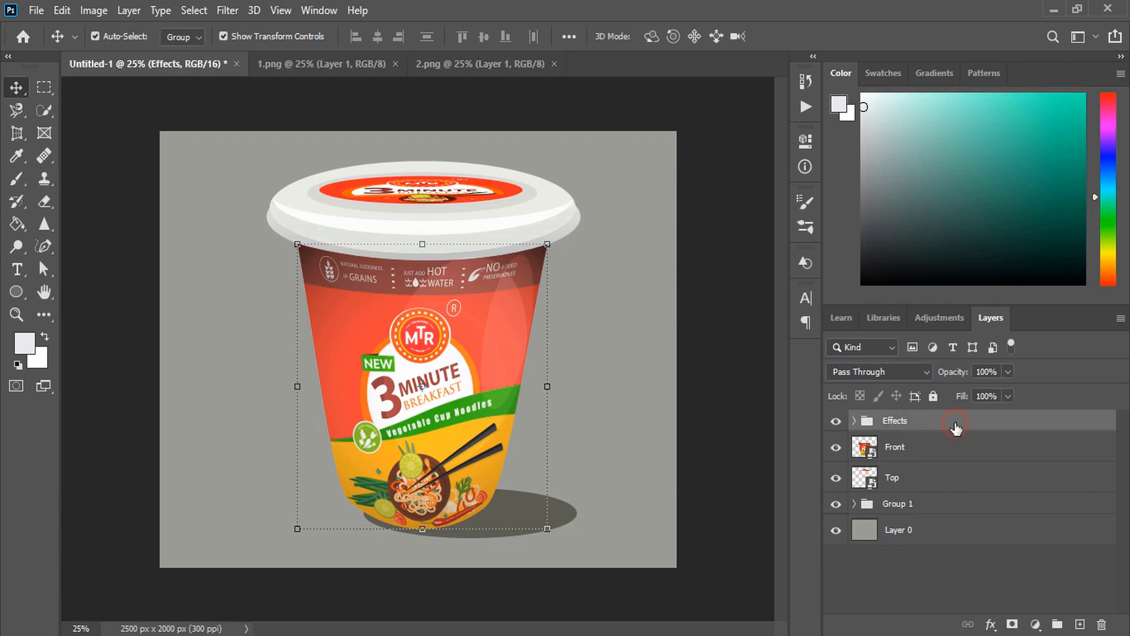
left_click(712, 394)
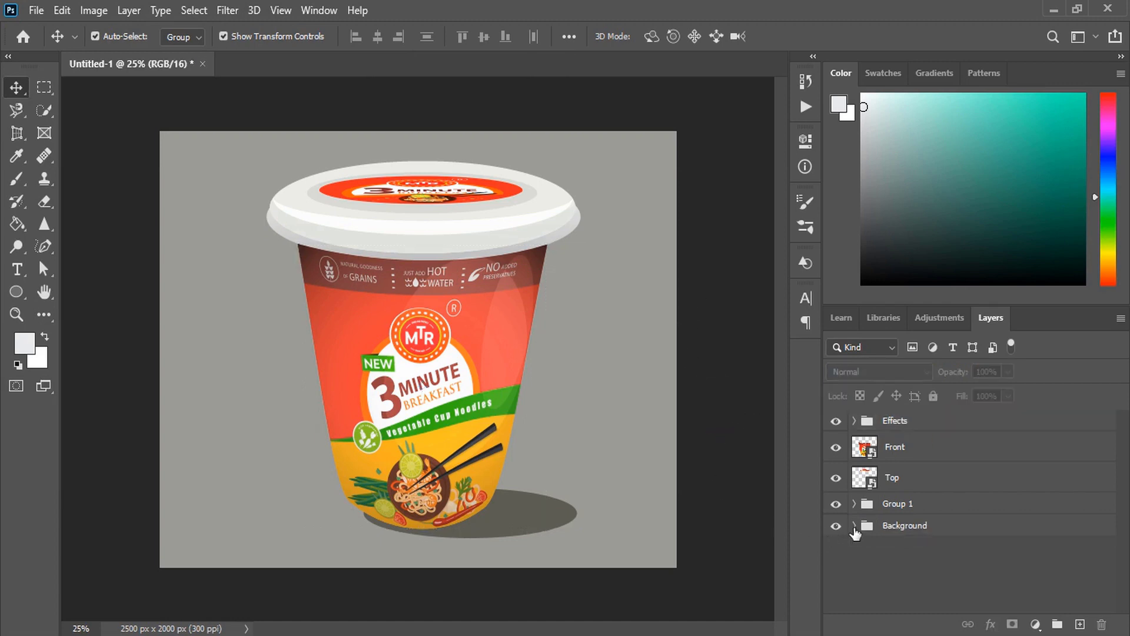
Duplicate Layer 0 inside the Background group and enable a Gradient Overlay on the copy.
left_click(854, 525)
left_click_drag(934, 548, 1086, 625)
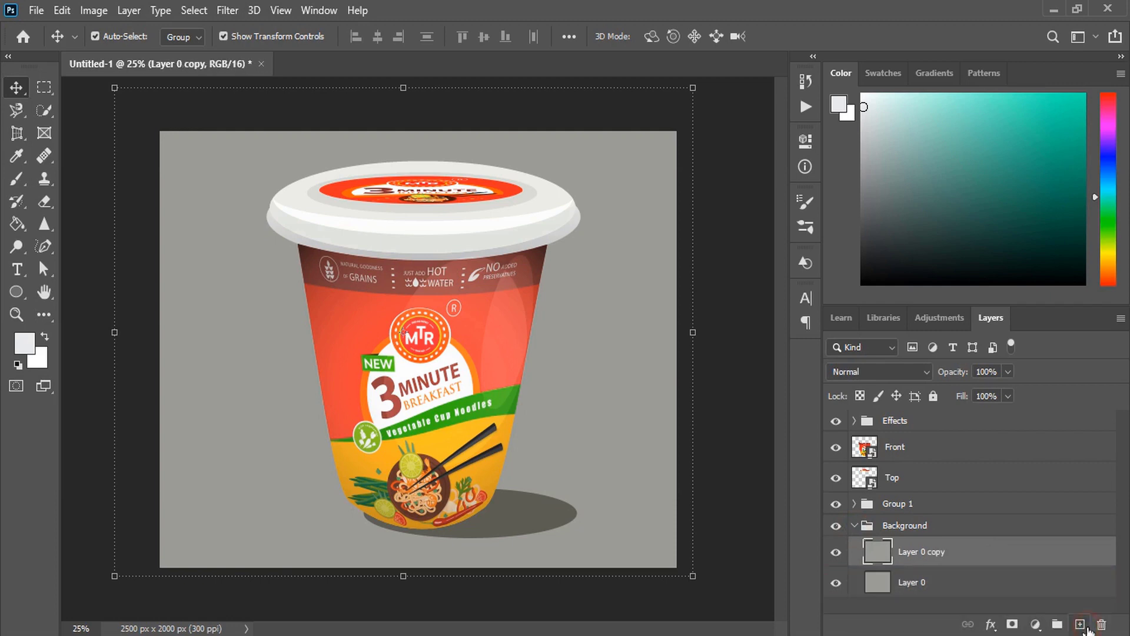
double_click(925, 553)
left_click(968, 555)
double_click(969, 557)
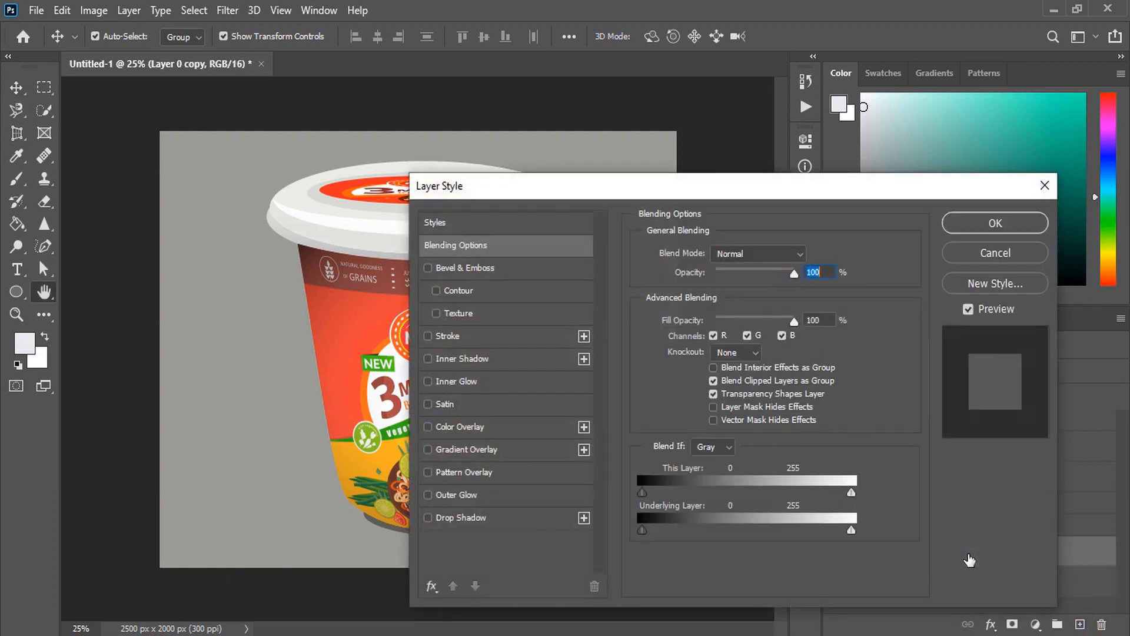
left_click_drag(528, 183, 729, 150)
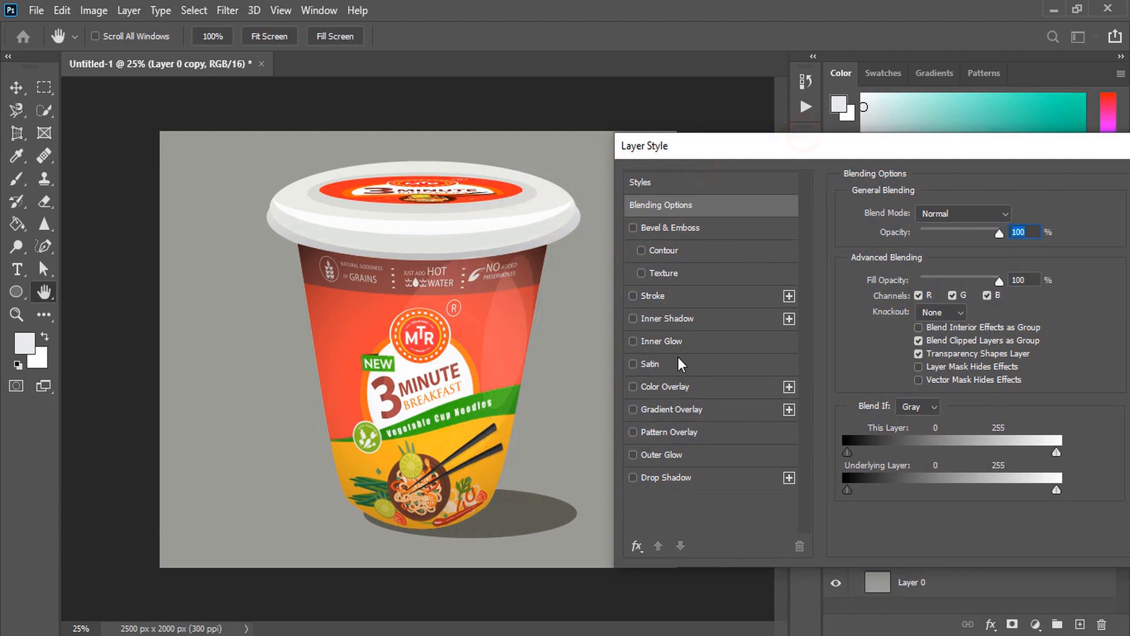
left_click(633, 408)
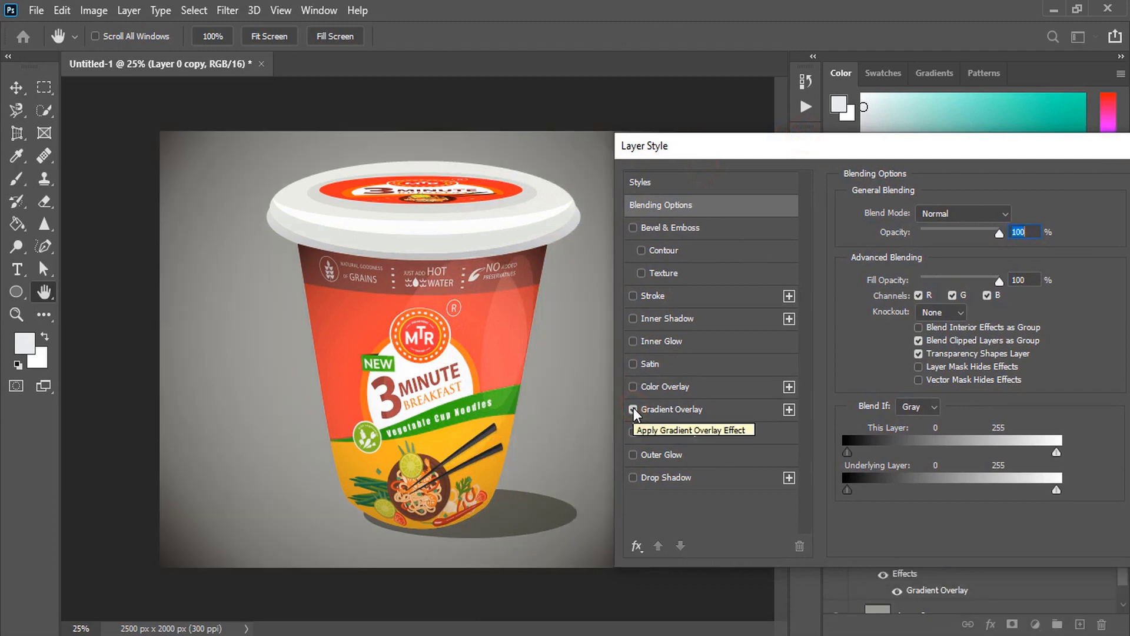
left_click(713, 411)
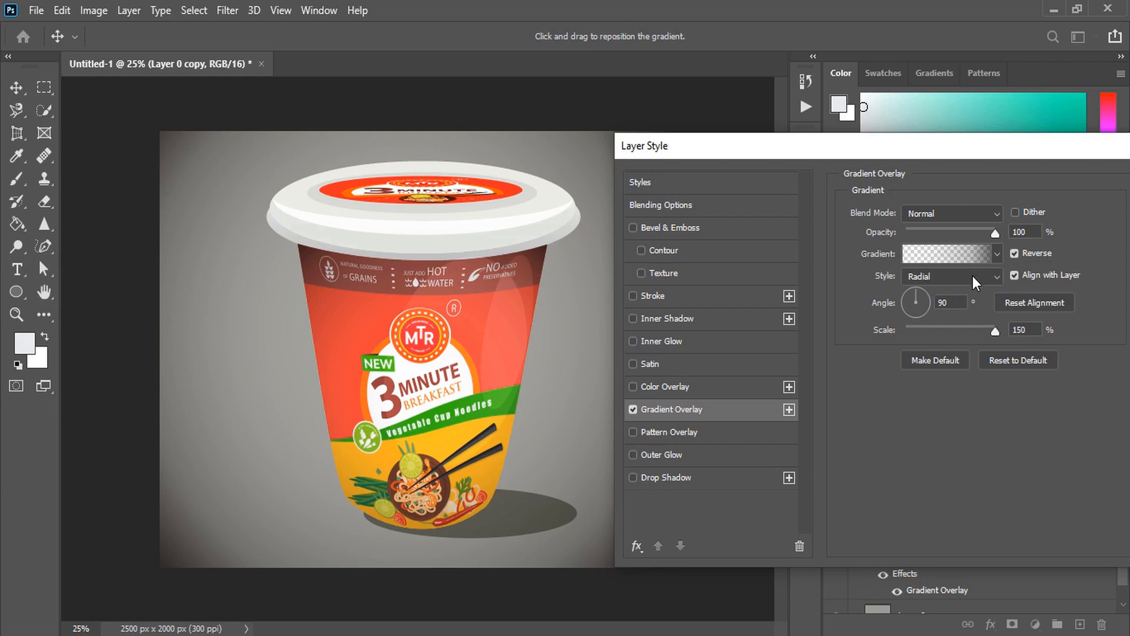
In the overlay gradient, set the colour midpoint to 85% and the dark opacity stop to 66% opacity at location 25%.
left_click(956, 256)
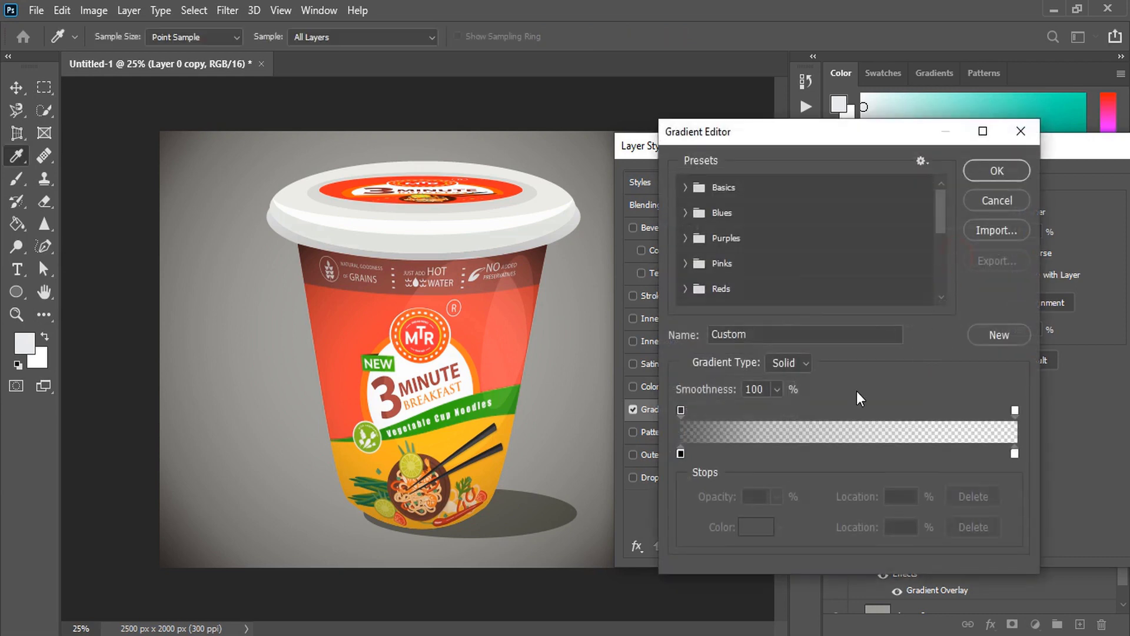
left_click(681, 453)
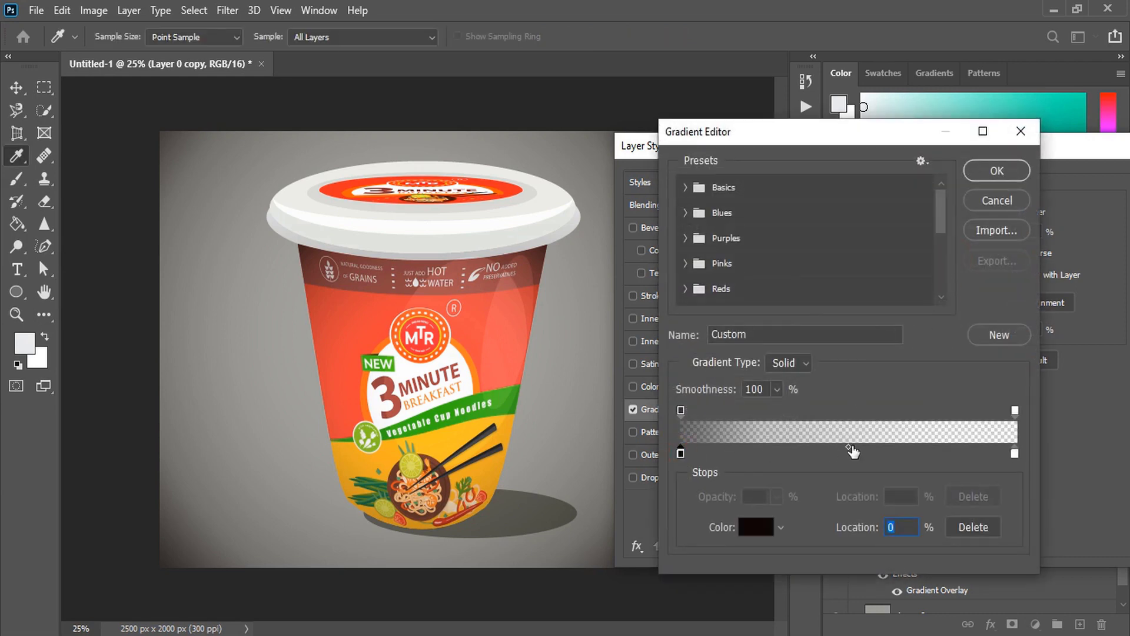
left_click_drag(851, 448, 966, 448)
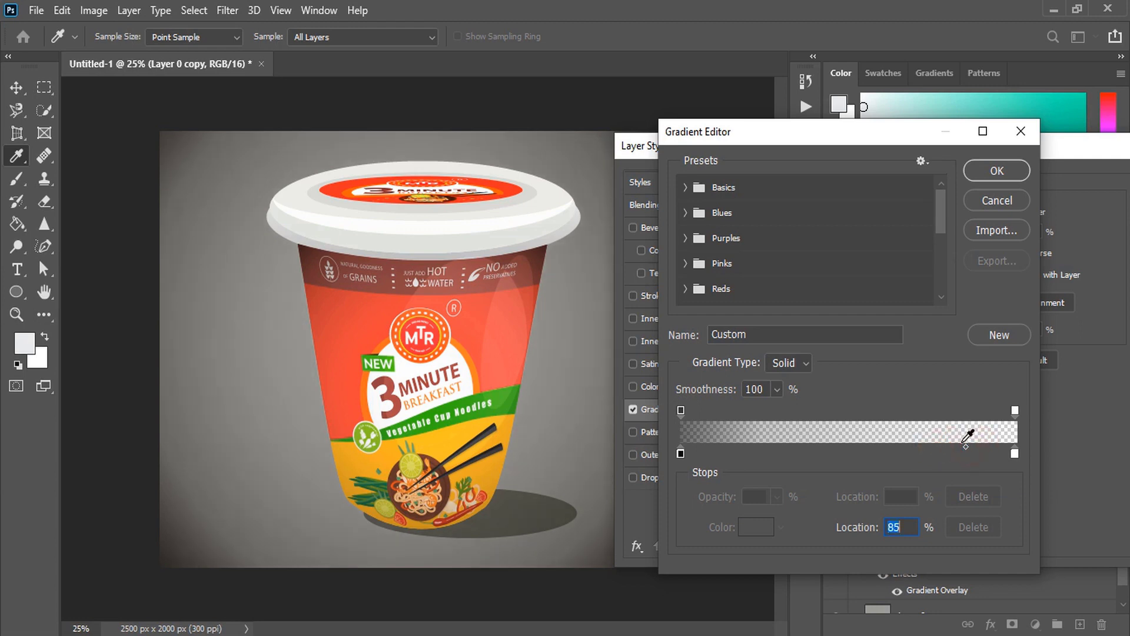
left_click_drag(680, 410, 764, 412)
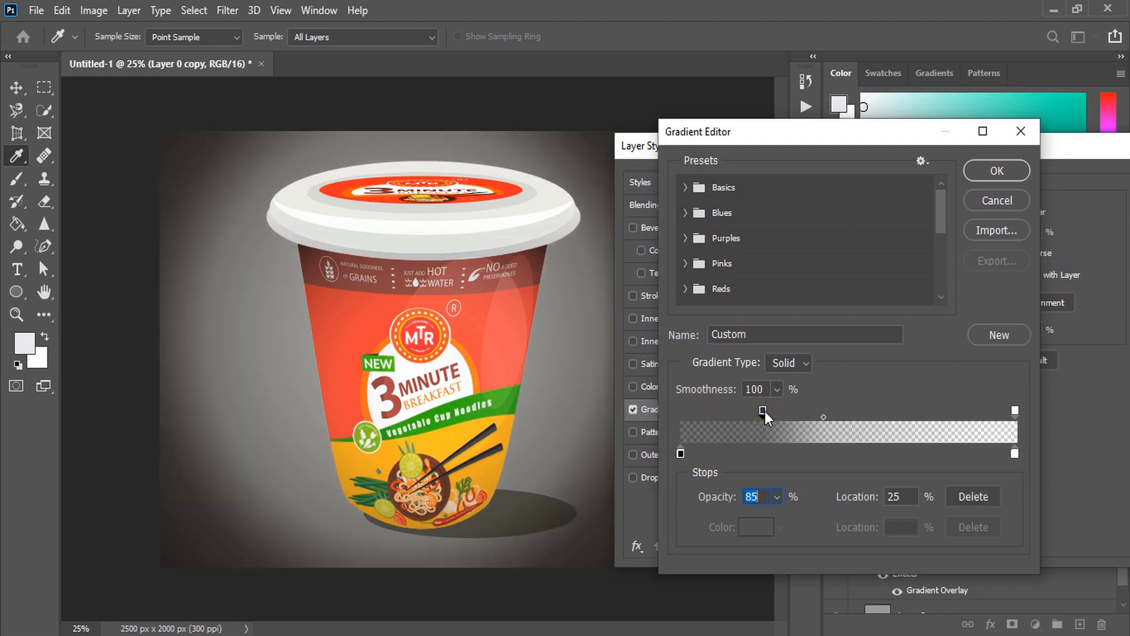
left_click(681, 453)
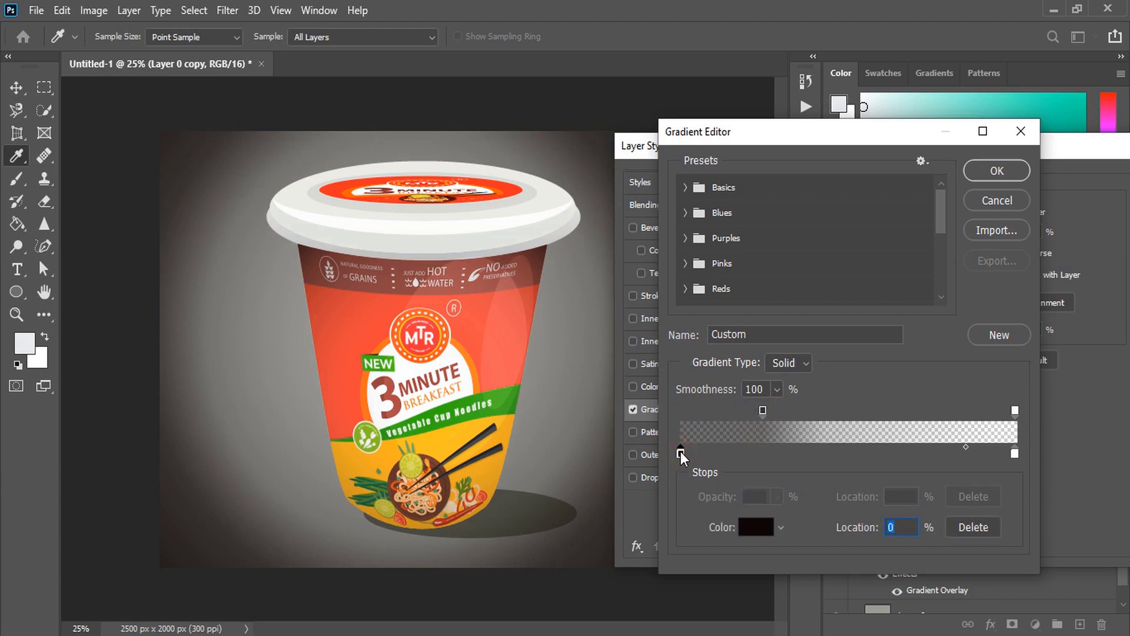
left_click(763, 411)
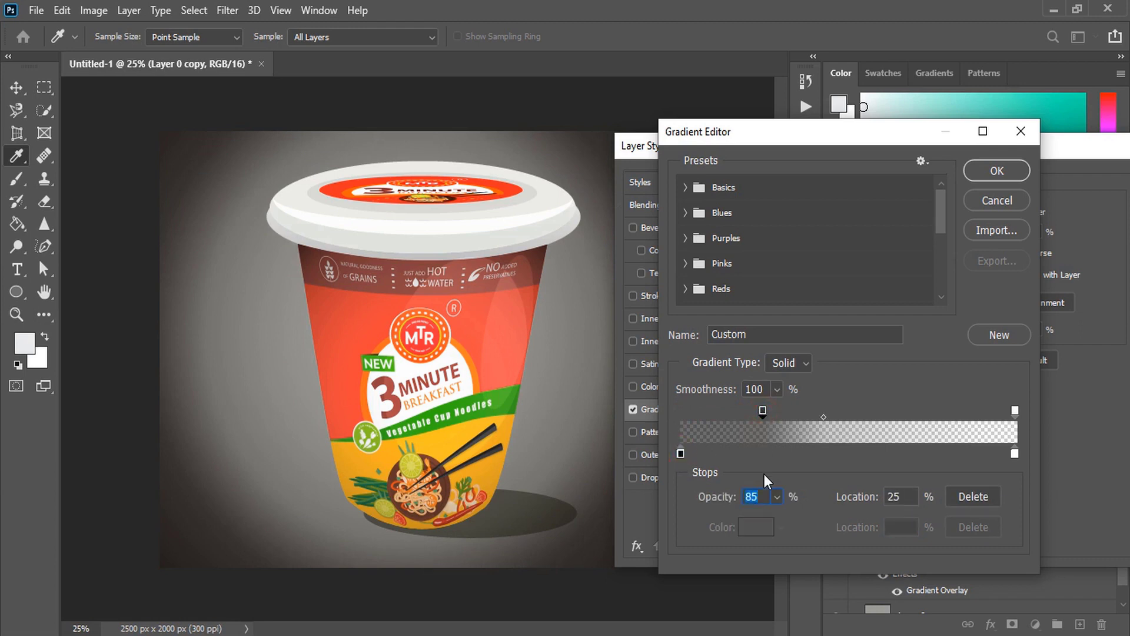
left_click(776, 496)
left_click_drag(775, 517, 762, 518)
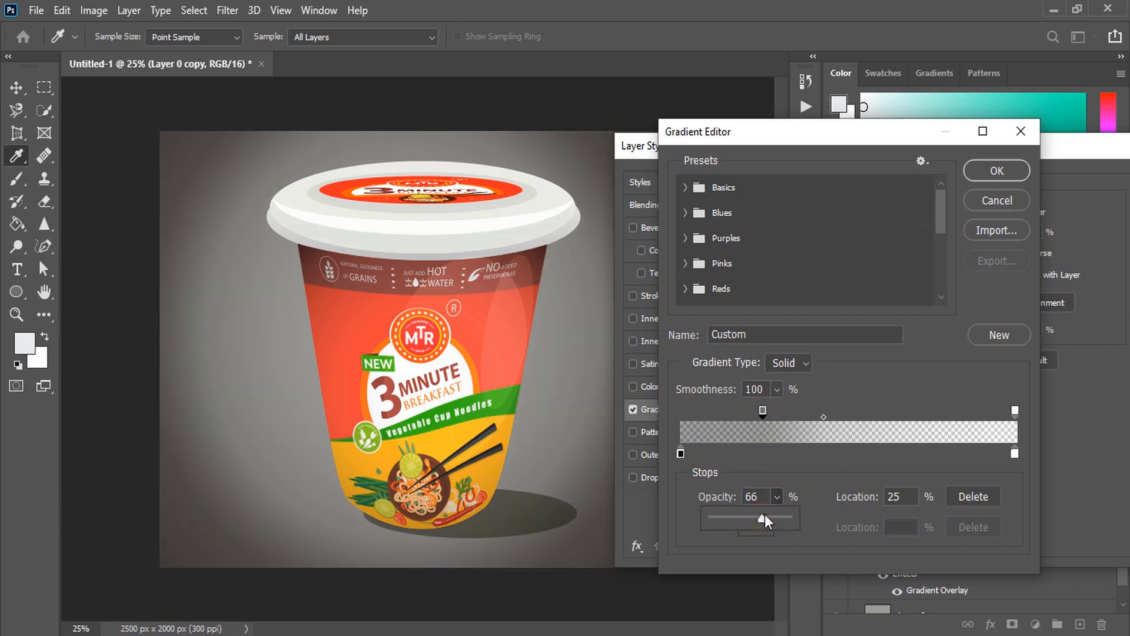
left_click(995, 172)
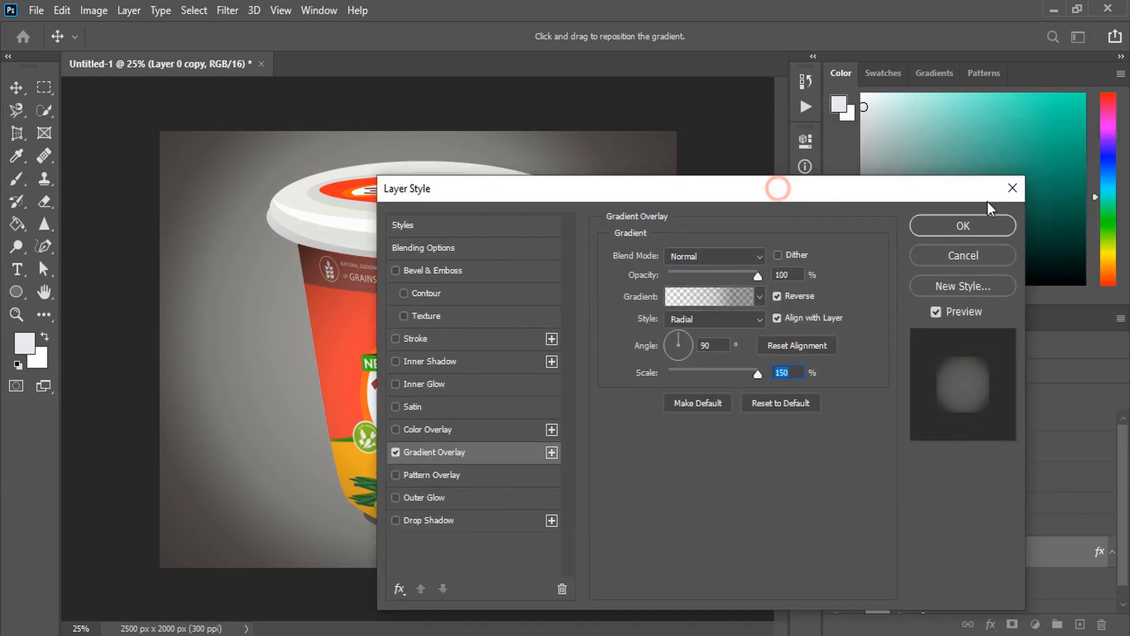
left_click(976, 225)
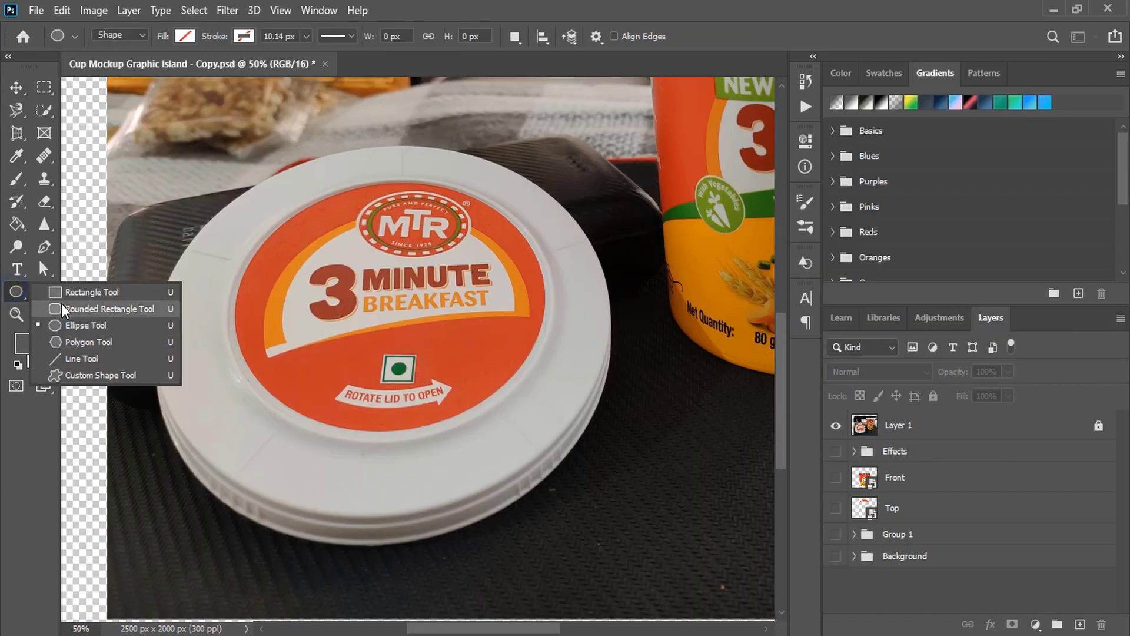
Draw an ellipse of about 842 × 650 px over the photographed lid, with an off-white fill and 70% layer opacity.
left_click(83, 330)
left_click_drag(252, 205, 602, 487)
left_click(570, 272)
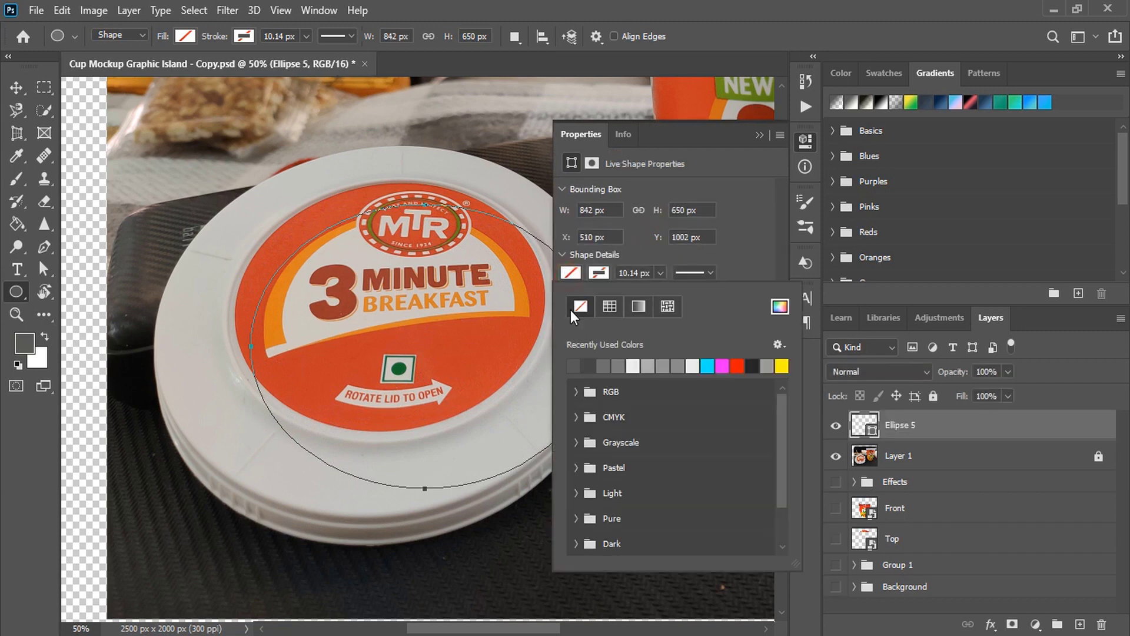
left_click(692, 366)
key("v")
left_click(1008, 371)
left_click_drag(1008, 391, 990, 391)
Move and scale the off-white ellipse with Free Transform until it matches the outline of the photographed lid's top face.
left_click_drag(355, 271, 360, 252)
key("ctrl+t")
left_click_drag(379, 434, 374, 545)
left_click_drag(626, 348, 609, 348)
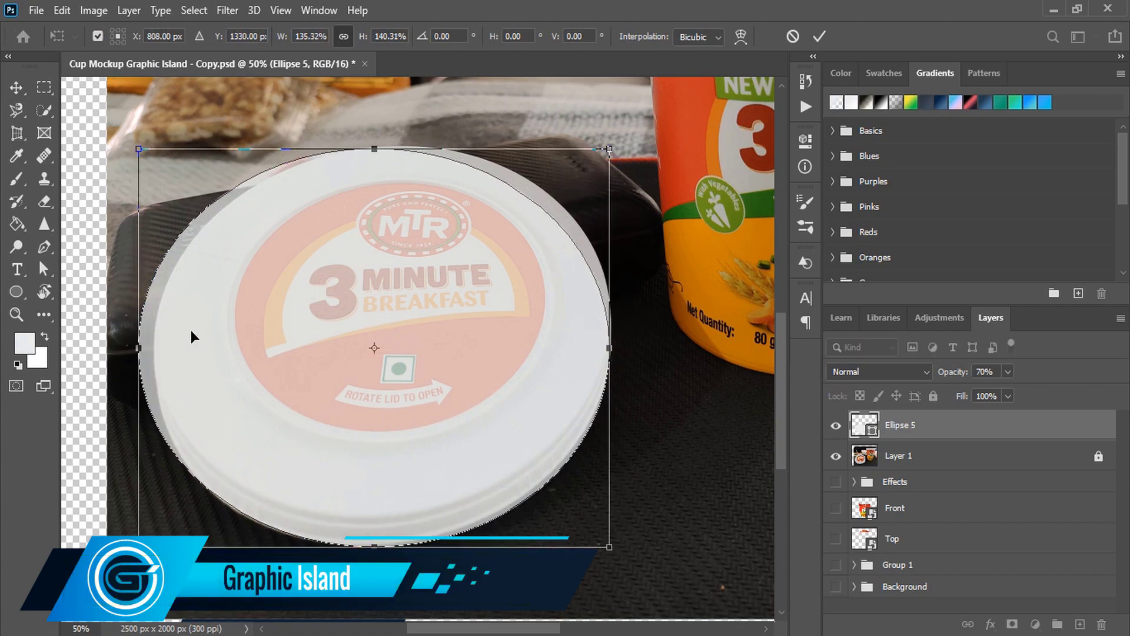
left_click_drag(139, 348, 152, 354)
key("Return")
Paste a copy of the lid ellipse in place and fill the copy with yellow.
left_click(61, 10)
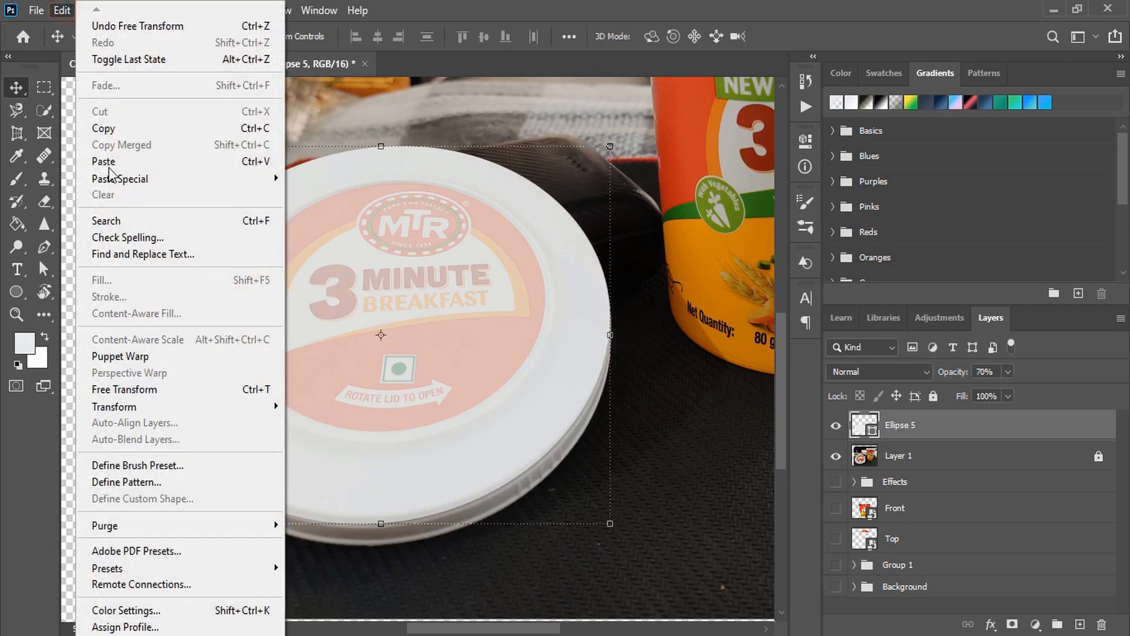
mouse_move(112, 178)
left_click(328, 190)
left_click(883, 73)
left_click(1047, 103)
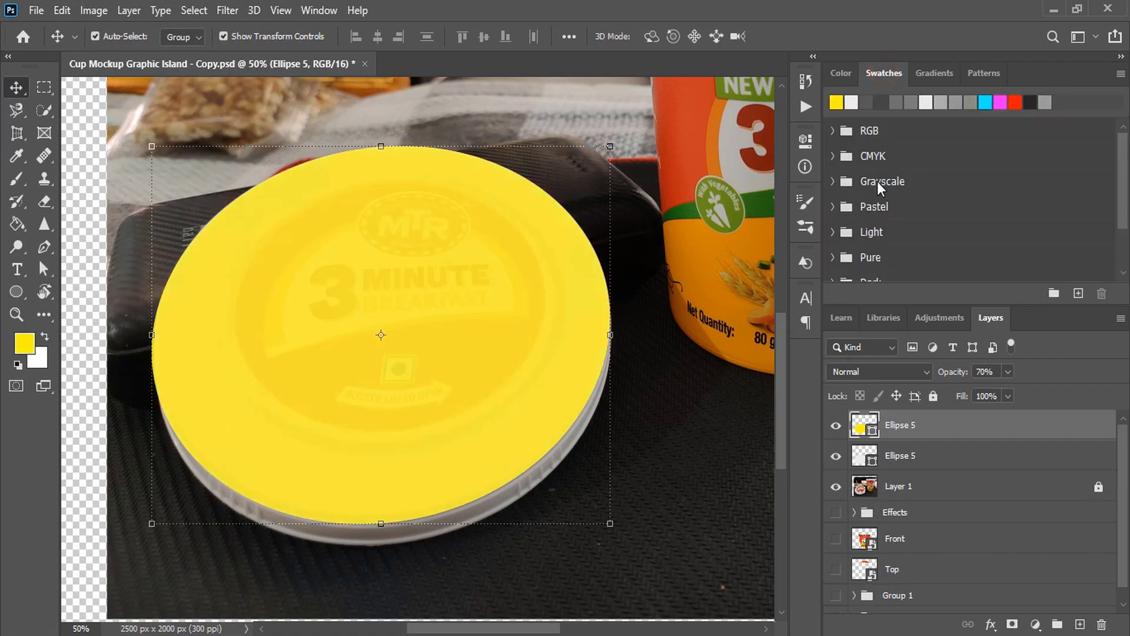
Paste a copy of the inner label ellipse in place, filled with cyan, and enlarge it slightly beyond the original.
left_click(62, 10)
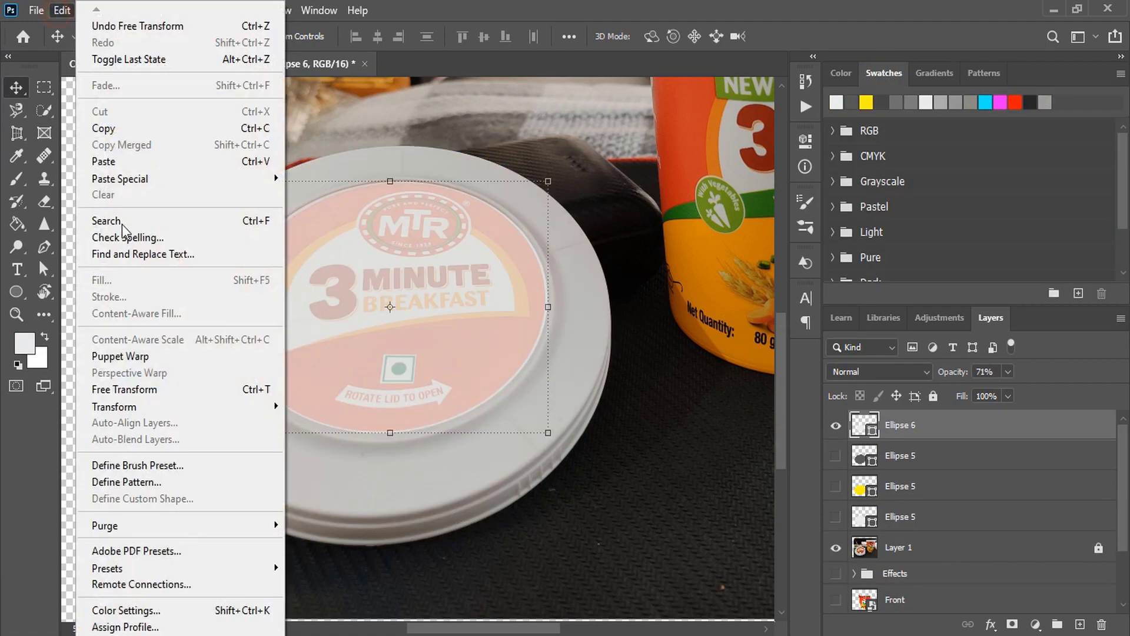
left_click(328, 189)
left_click(836, 103)
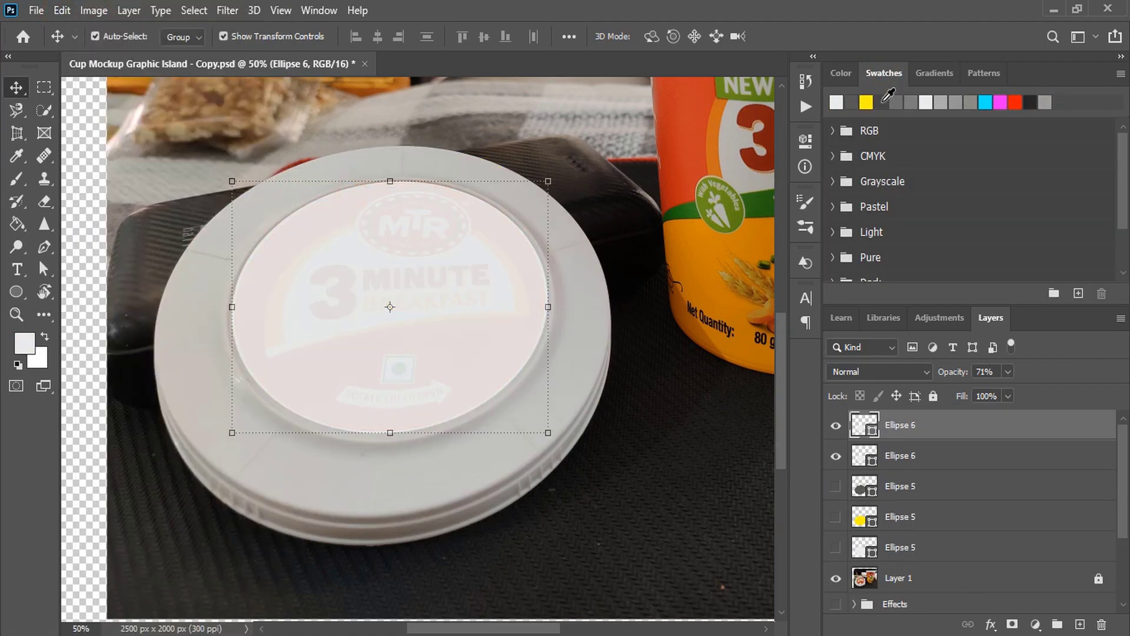
left_click(985, 102)
key("ctrl+t")
left_click_drag(232, 307, 227, 312)
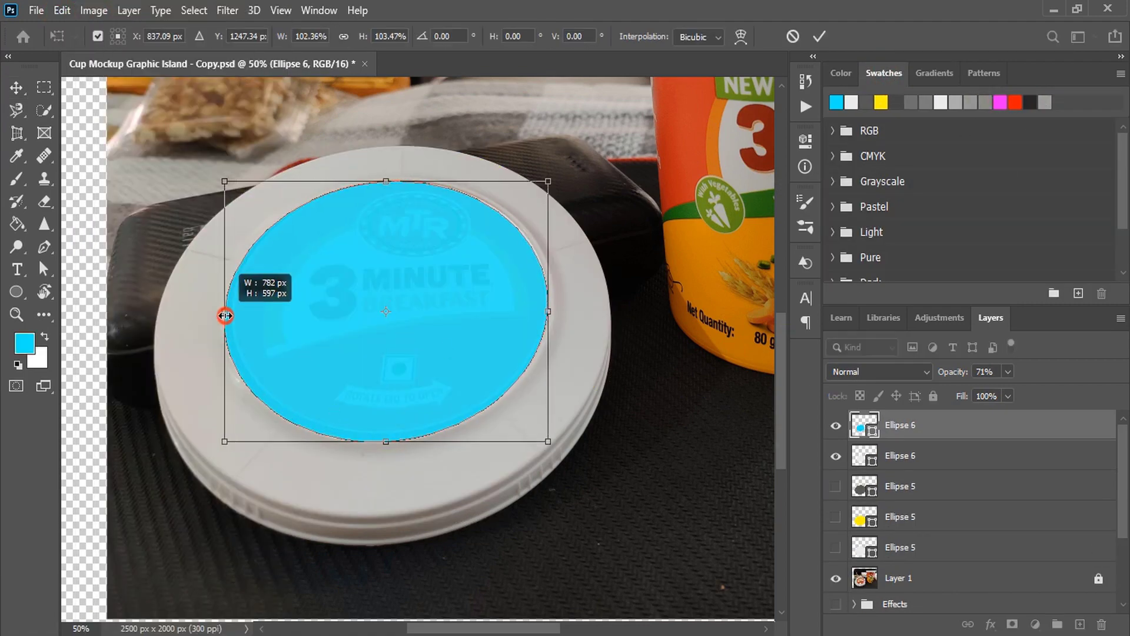
left_click_drag(548, 307, 621, 308)
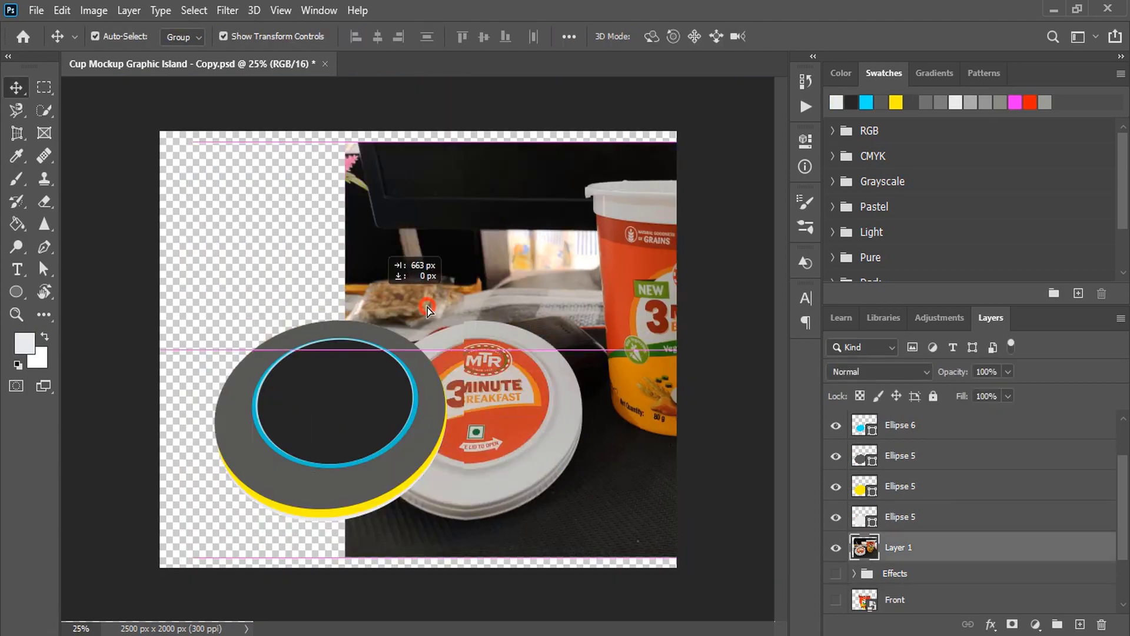
Move the reference photo away from the drawn lid, then delete its layer and show the hidden mockup layers.
left_click_drag(428, 307, 517, 275)
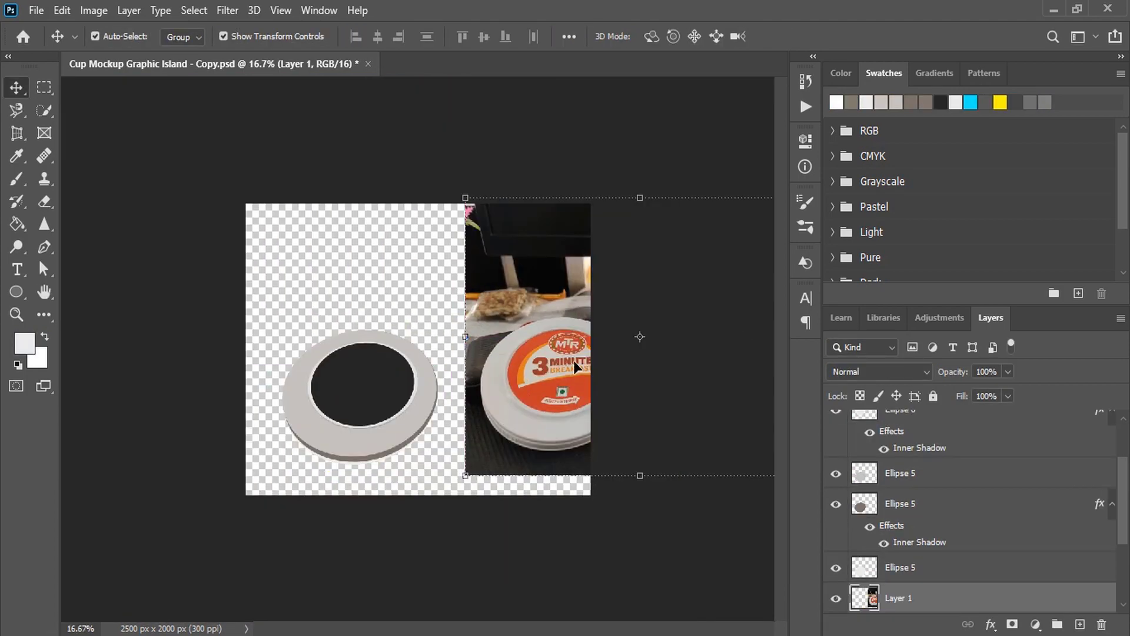
left_click_drag(1051, 596, 1101, 623)
left_click_drag(836, 497, 836, 606)
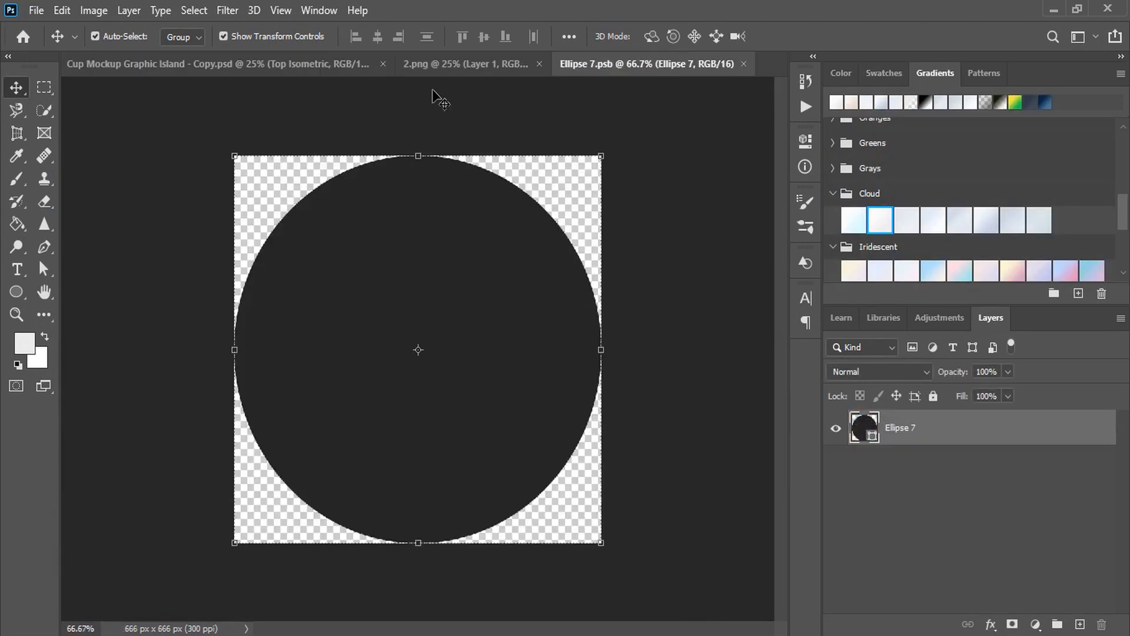
Place the 2.png artwork in the Ellipse 7.psb smart object, scaled to 53.54% over the circle, and save it back to the mockup.
left_click(465, 64)
left_click_drag(362, 274, 419, 335)
key("ctrl+t")
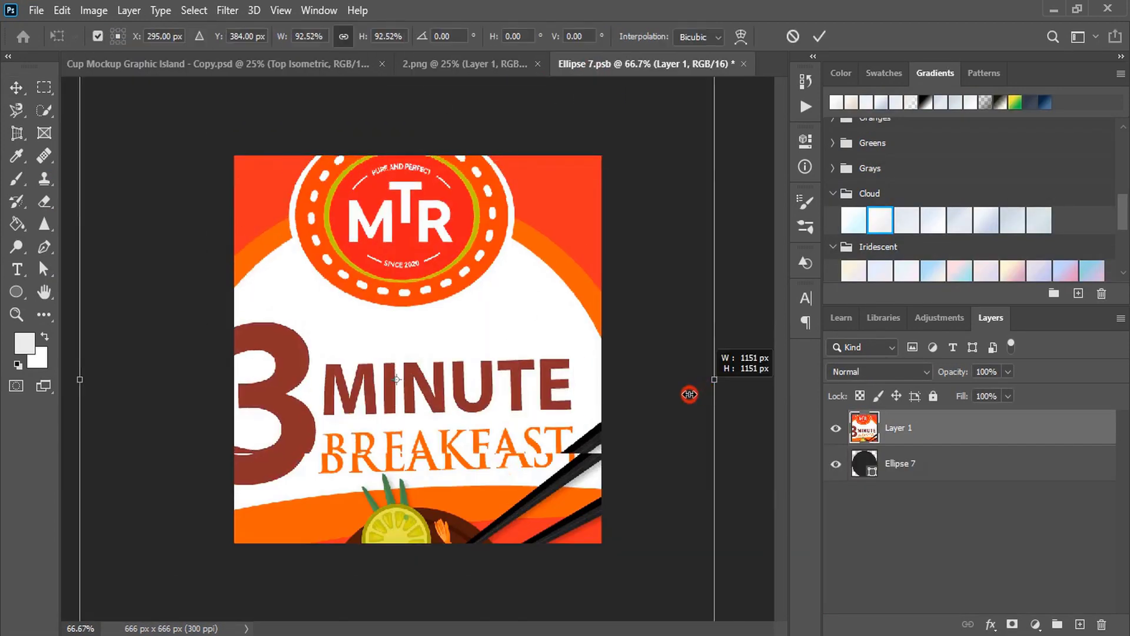
left_click_drag(689, 394, 494, 344)
left_click_drag(416, 545, 418, 545)
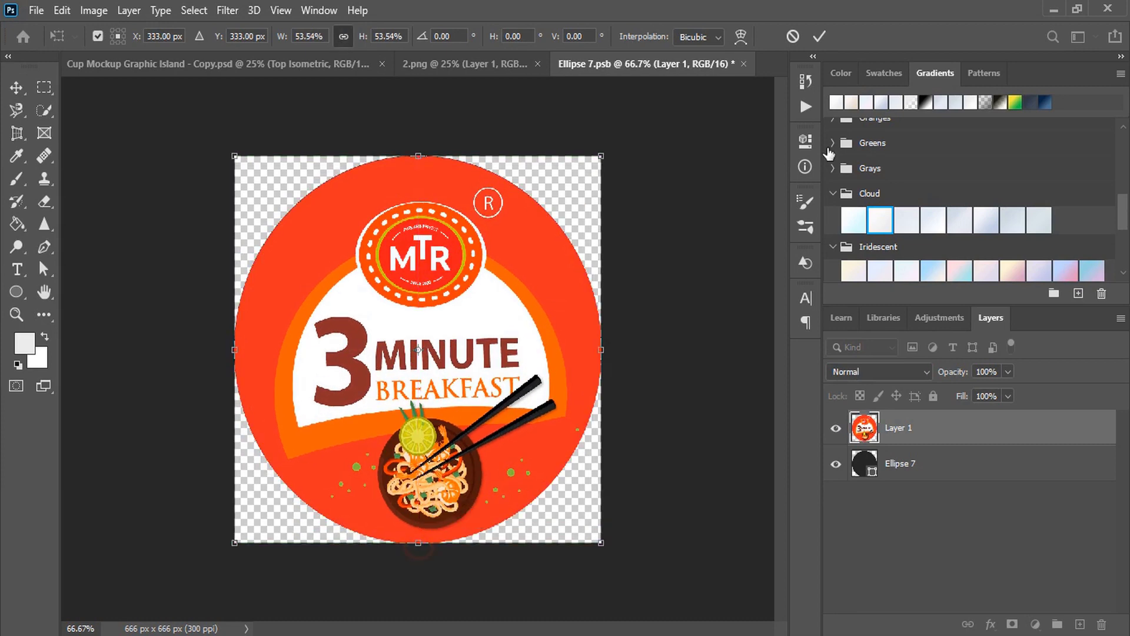
key("Return")
key("ctrl+s")
left_click(207, 66)
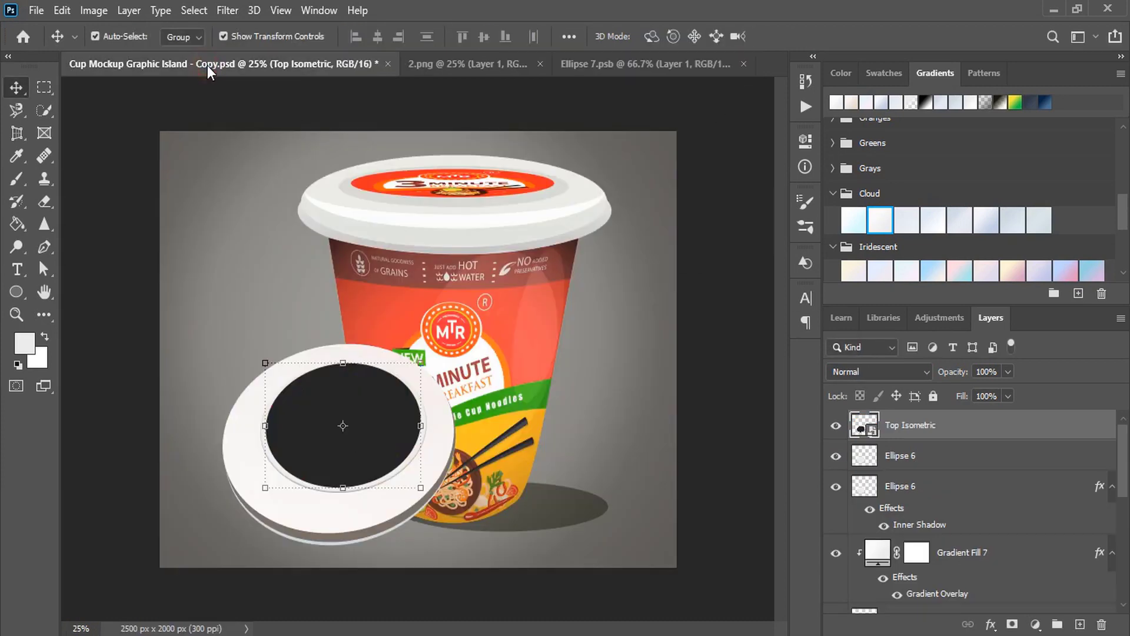
left_click(729, 432)
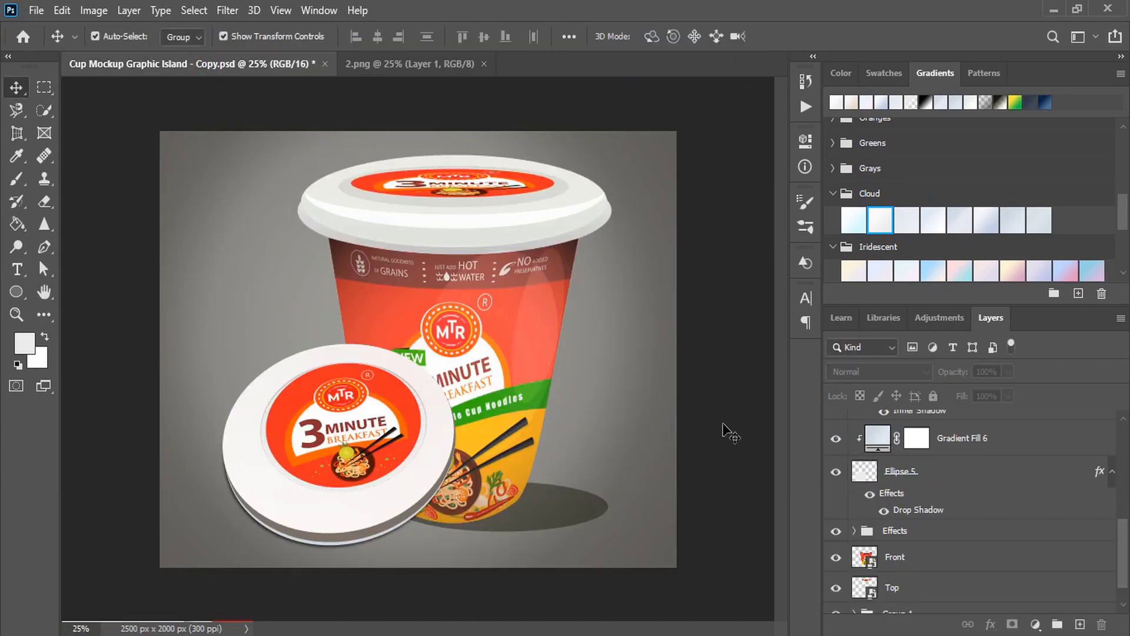
Draw an ellipse of about 1276 × 360 px across the leaning lid's lower edge and fill it near-black.
key("u")
left_click_drag(245, 477, 509, 554)
left_click(569, 273)
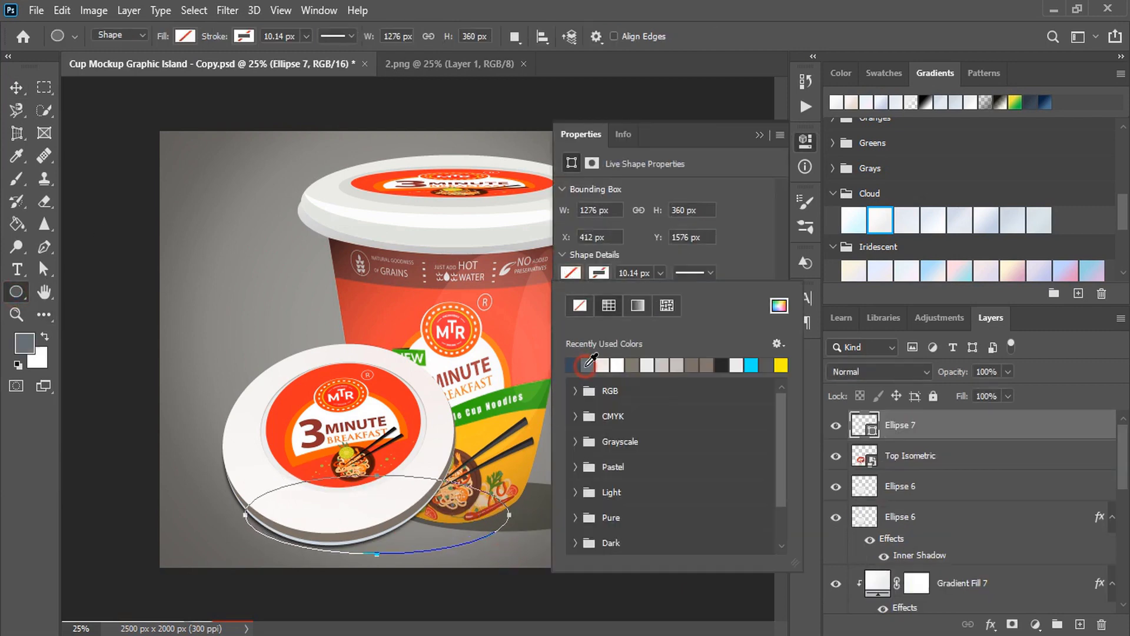
left_click(589, 363)
left_click(721, 365)
left_click(759, 135)
Move the dark ellipse layer below the leaning lid's layers, directly above the Effects group, and lower its opacity to 67%.
key("v")
key("ctrl+[")
key("ctrl+[")
key("ctrl+[")
key("ctrl+[")
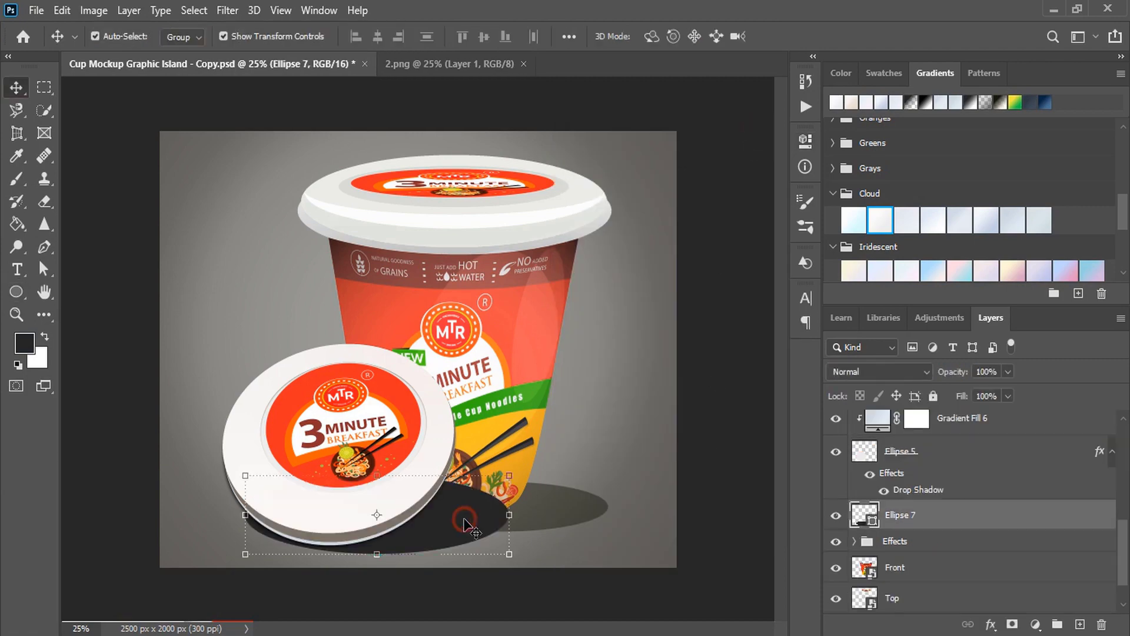
left_click(1008, 371)
left_click_drag(1009, 392, 984, 394)
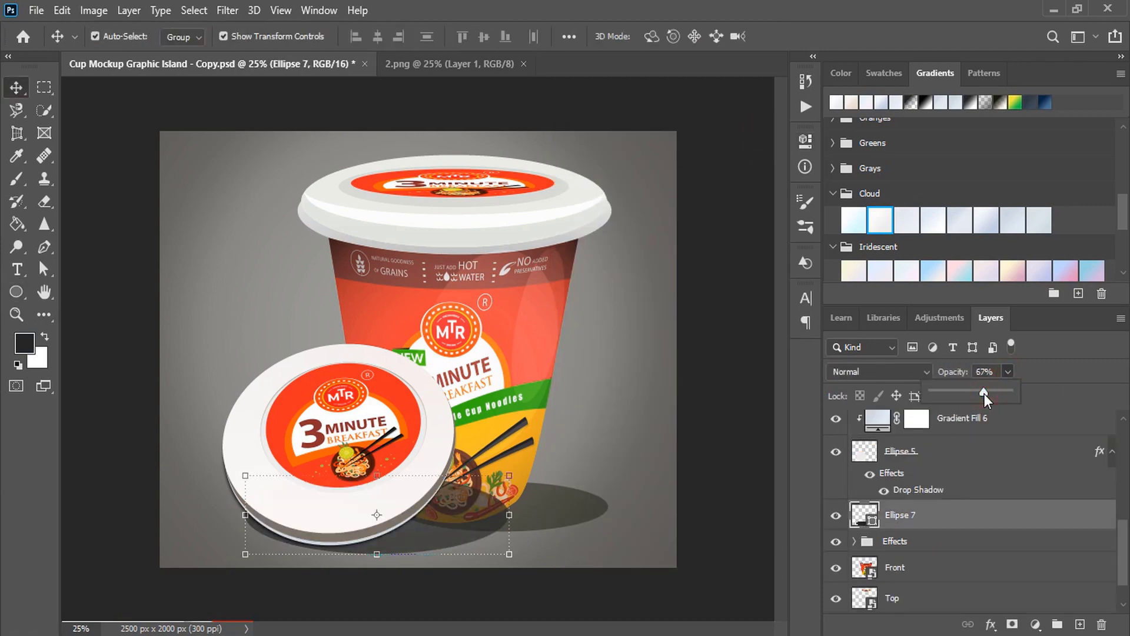